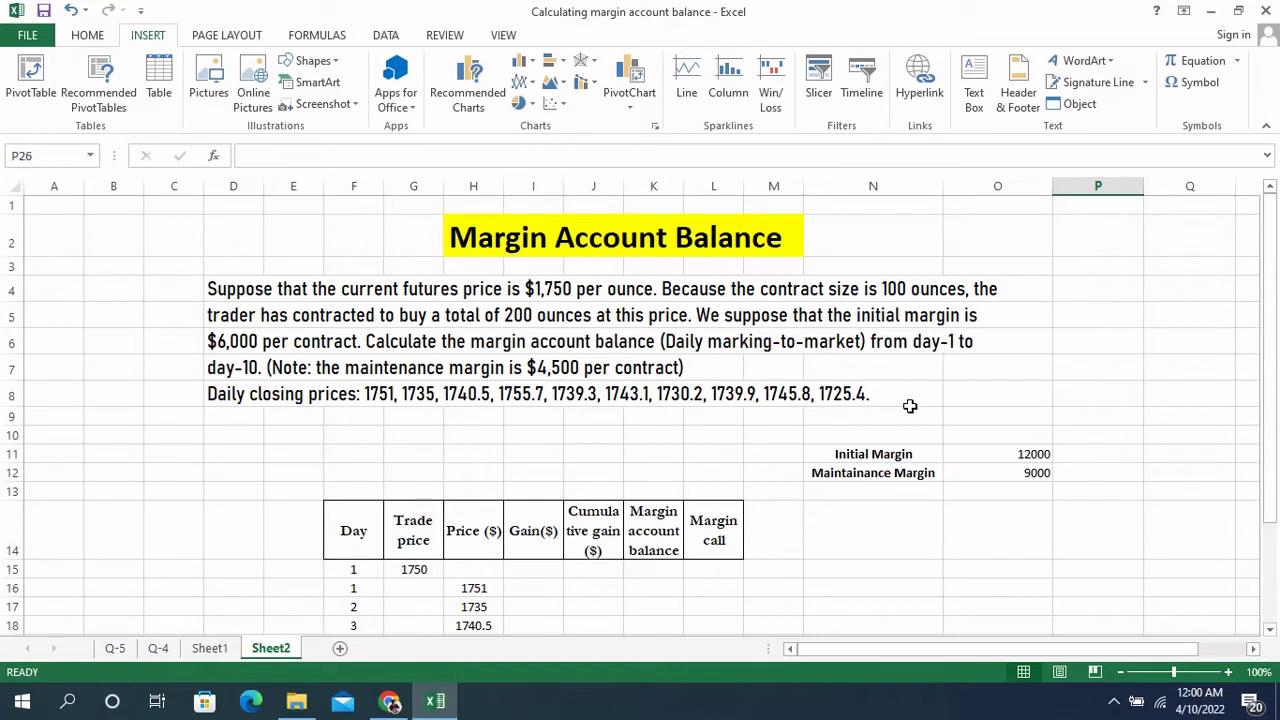
- Centre-align column O, which holds the initial and maintenance margin amounts
click(873, 455)
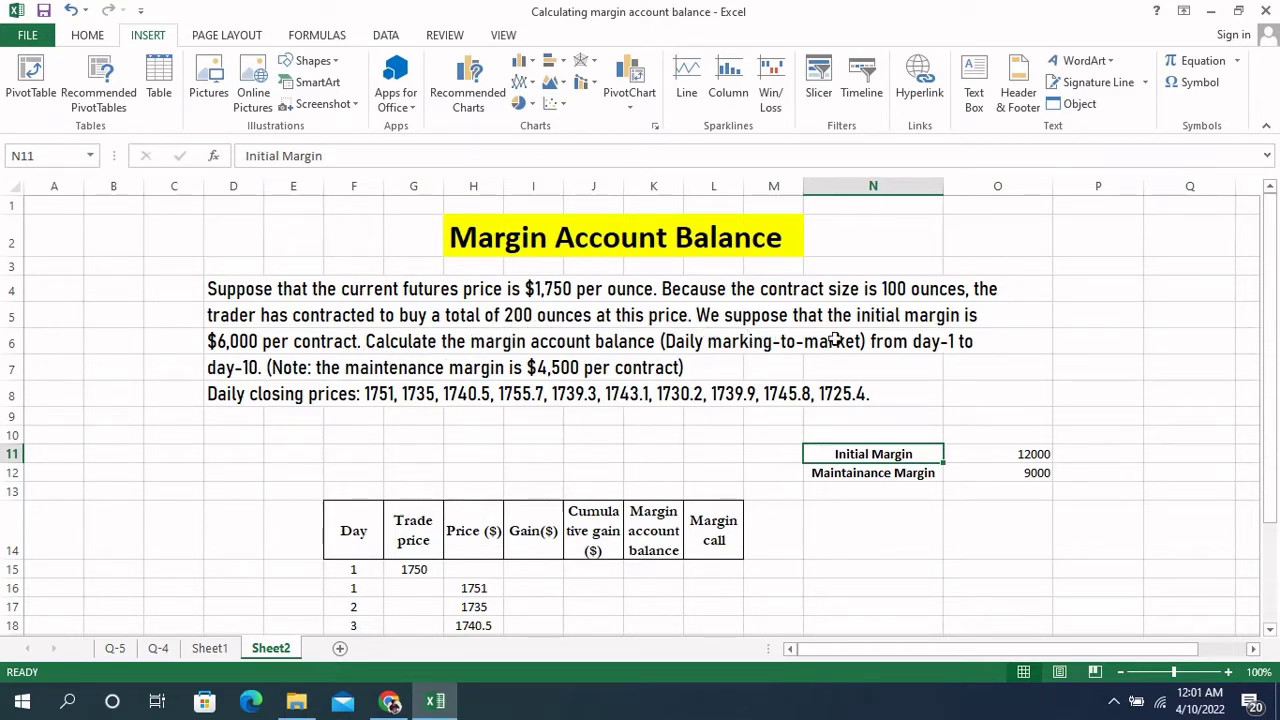
click(1036, 456)
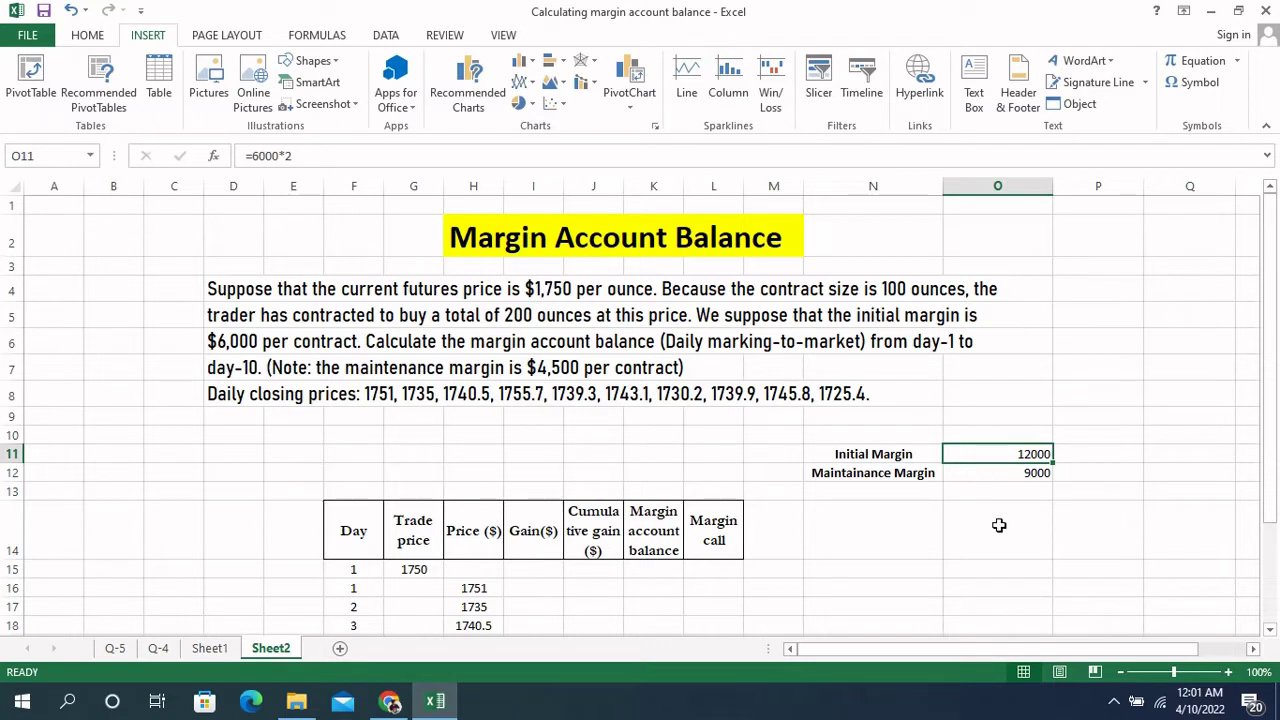
click(1032, 478)
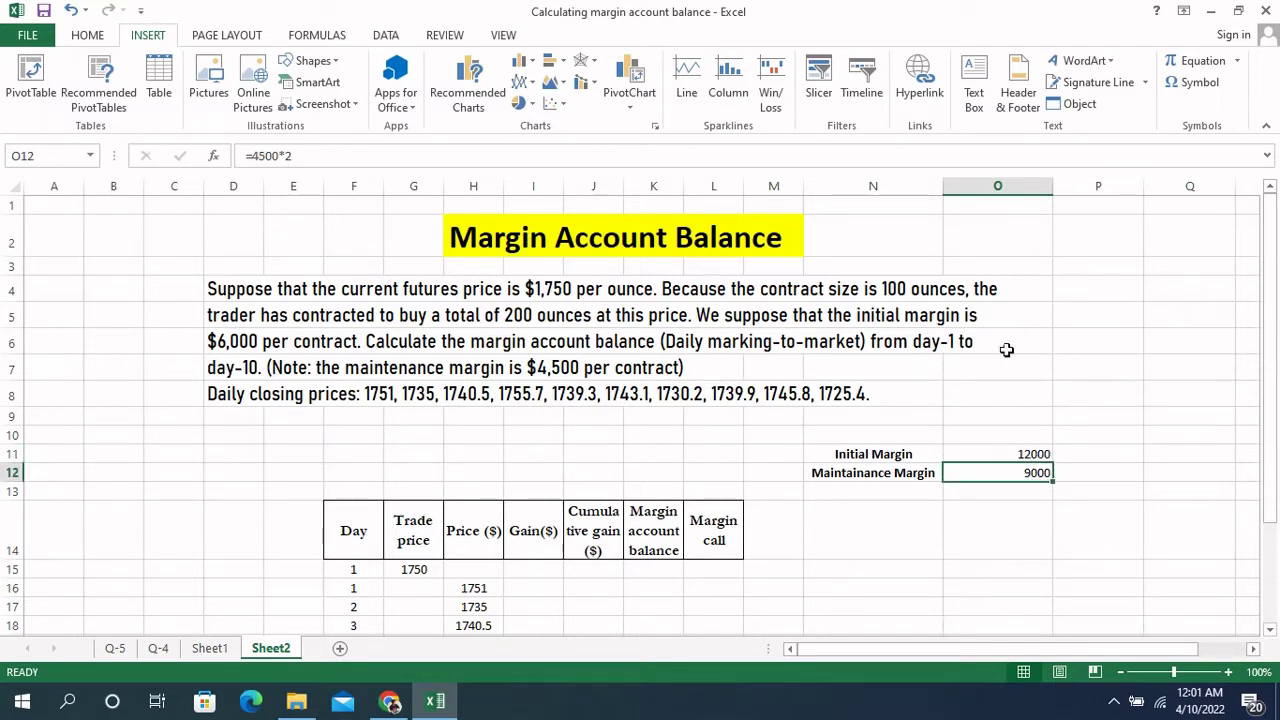
click(1004, 186)
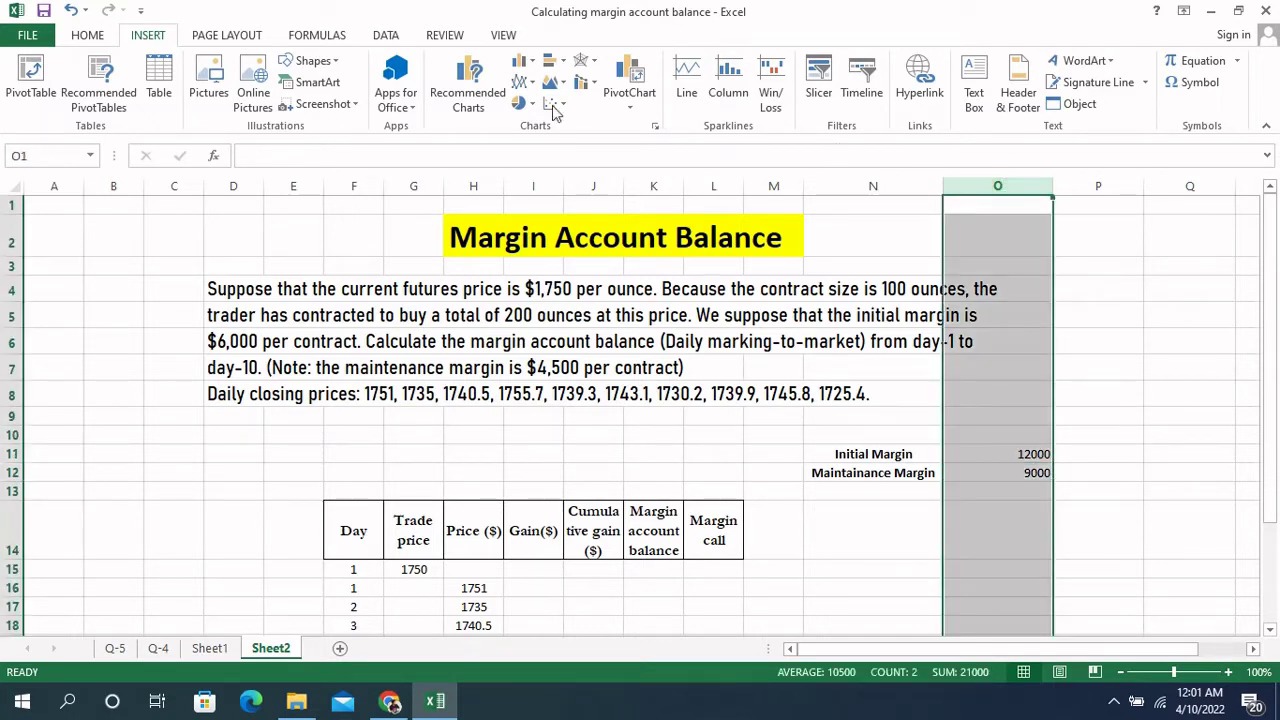
click(87, 35)
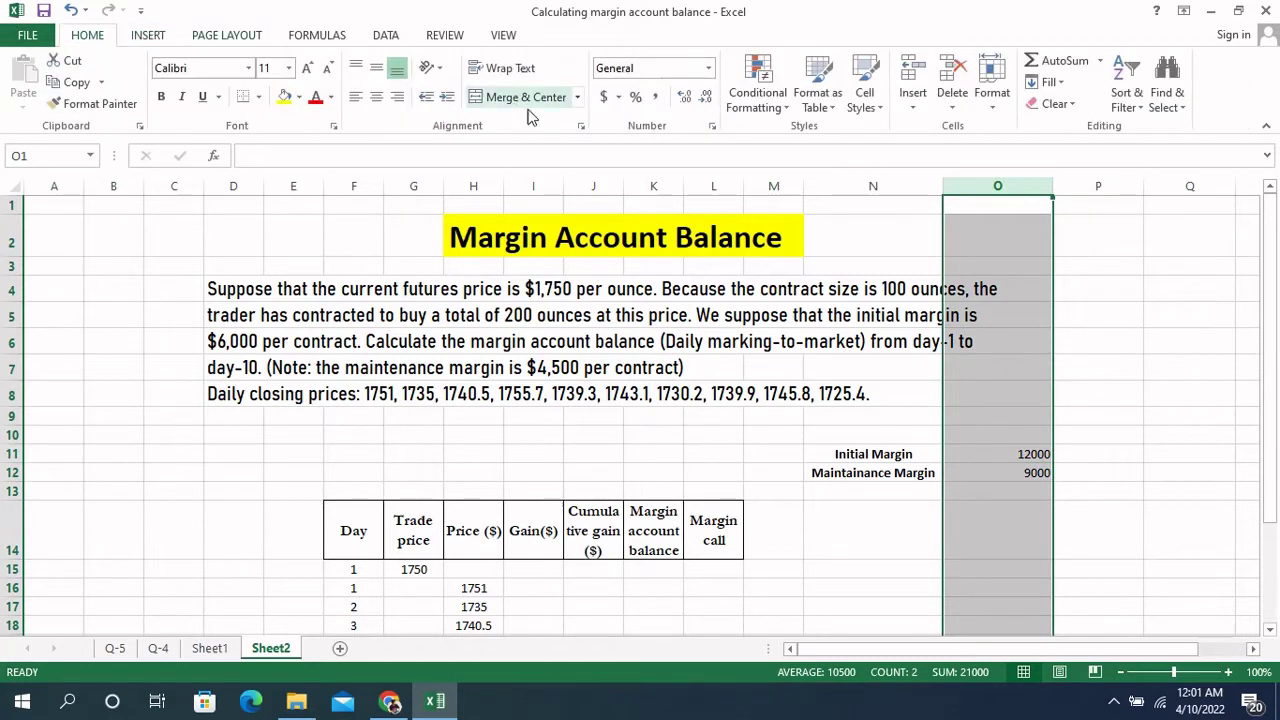
click(376, 96)
- Examine the initial and maintenance margin entries and the table's column headings from Day through Margin call
drag(856, 455, 865, 472)
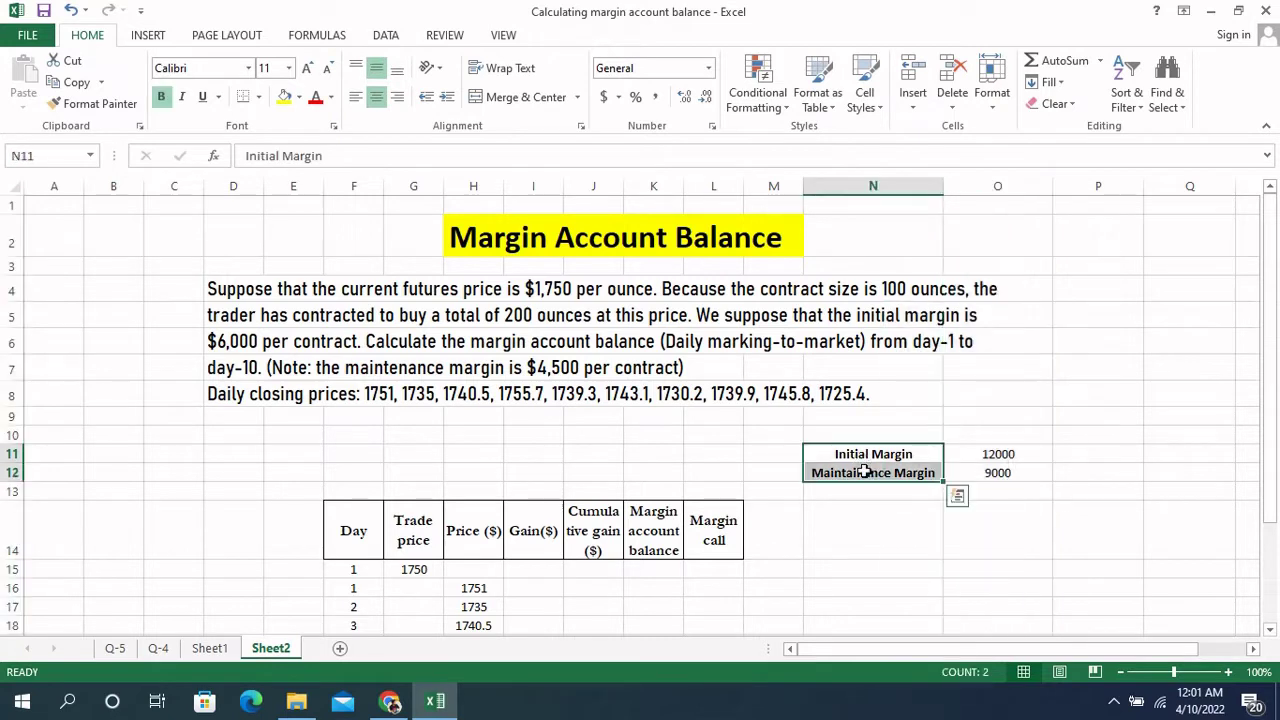
click(863, 523)
click(864, 452)
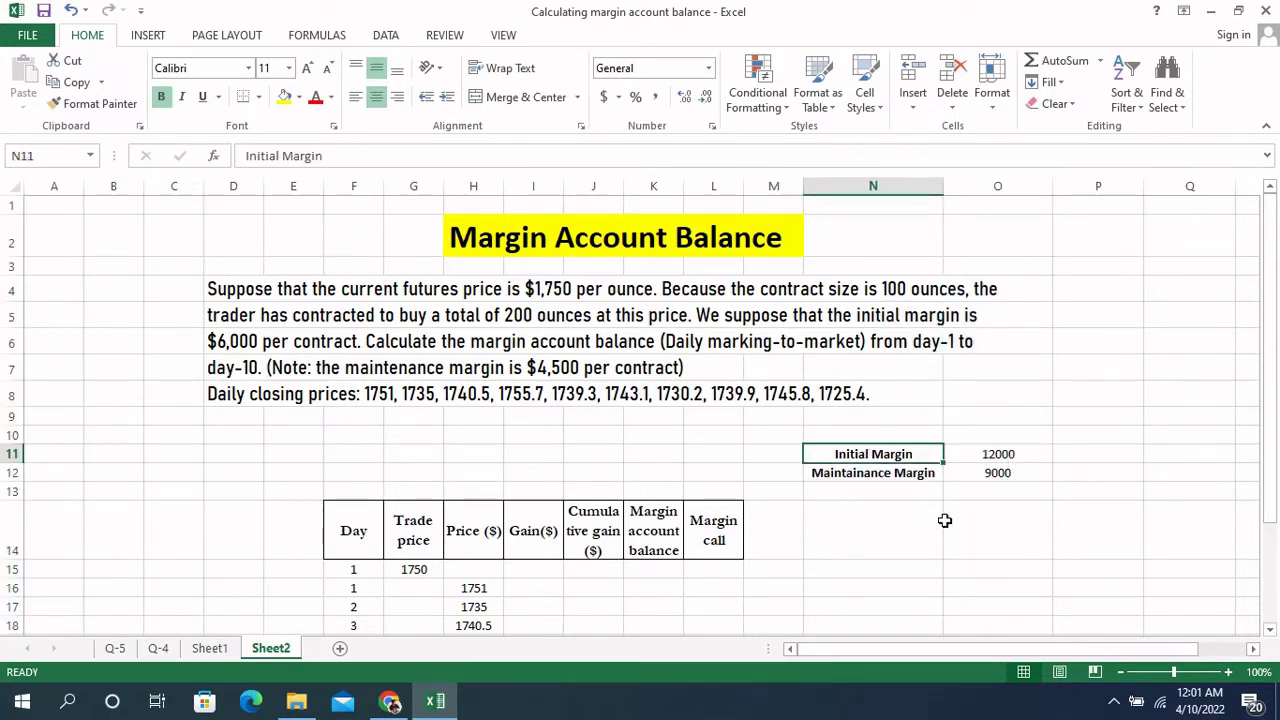
click(914, 478)
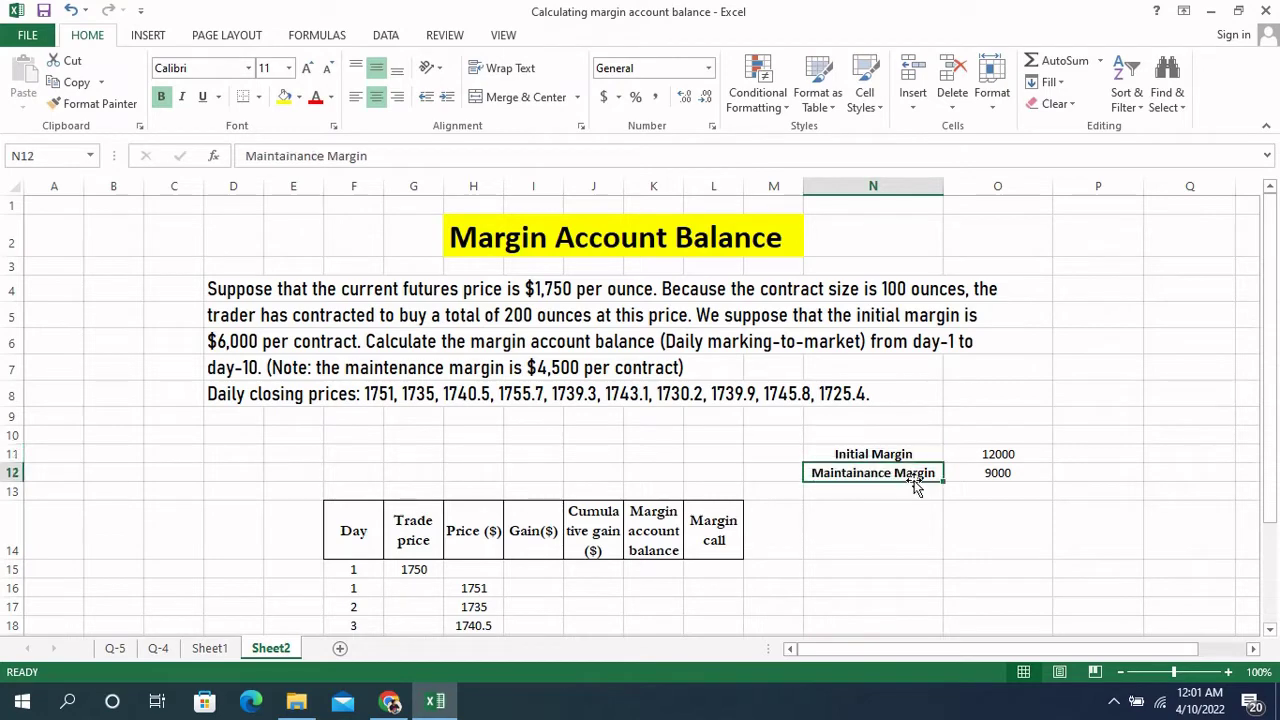
scroll(860, 565, down, 1)
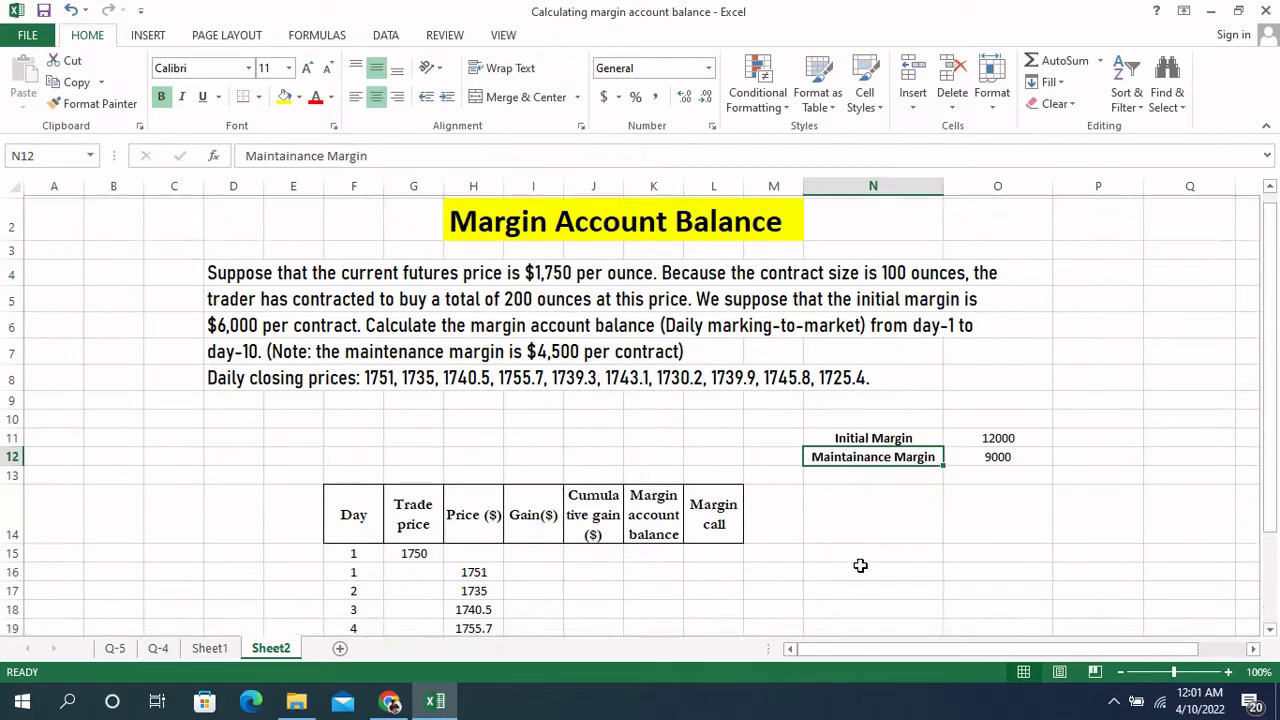
scroll(860, 565, down, 1)
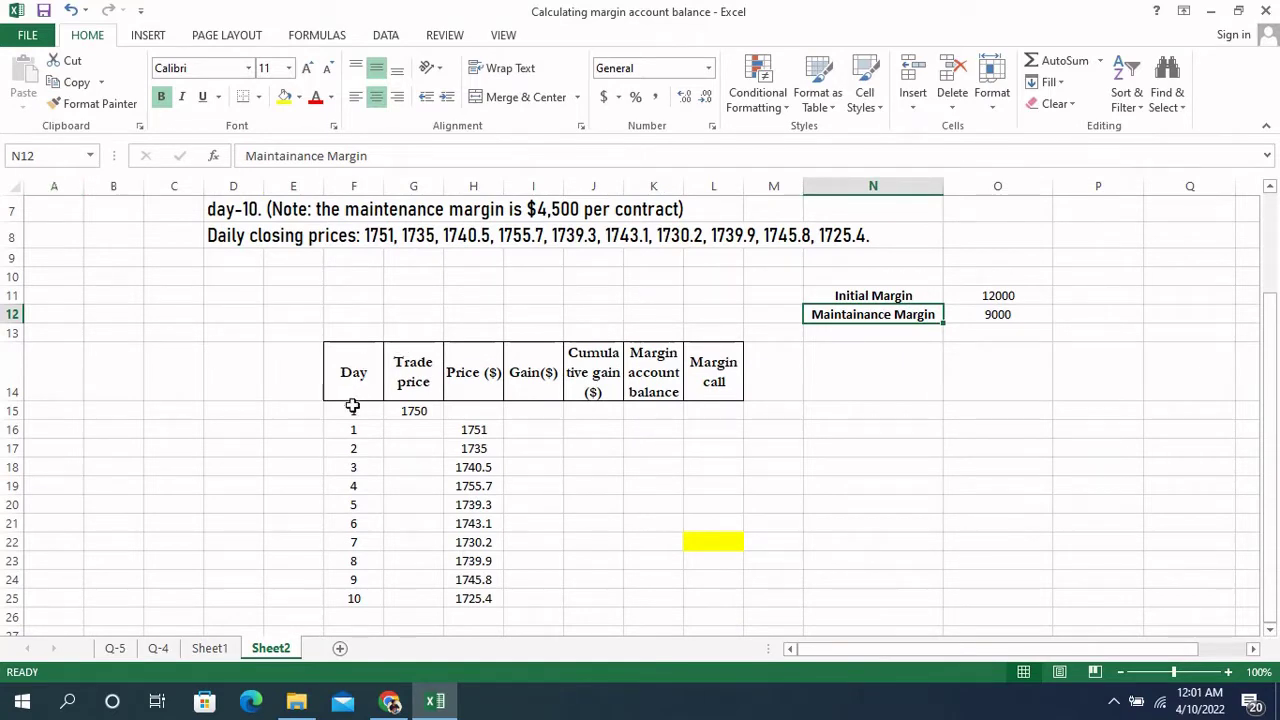
drag(345, 368, 714, 378)
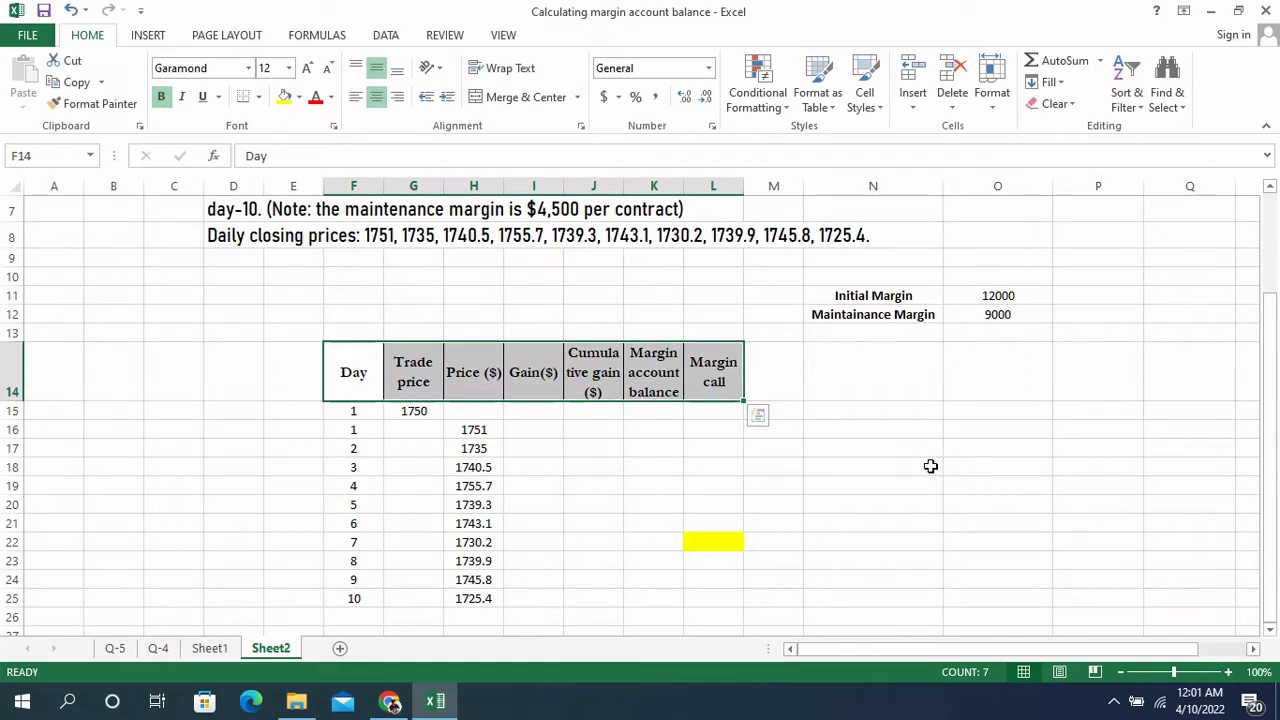
scroll(930, 466, down, 1)
scroll(930, 466, up, 1)
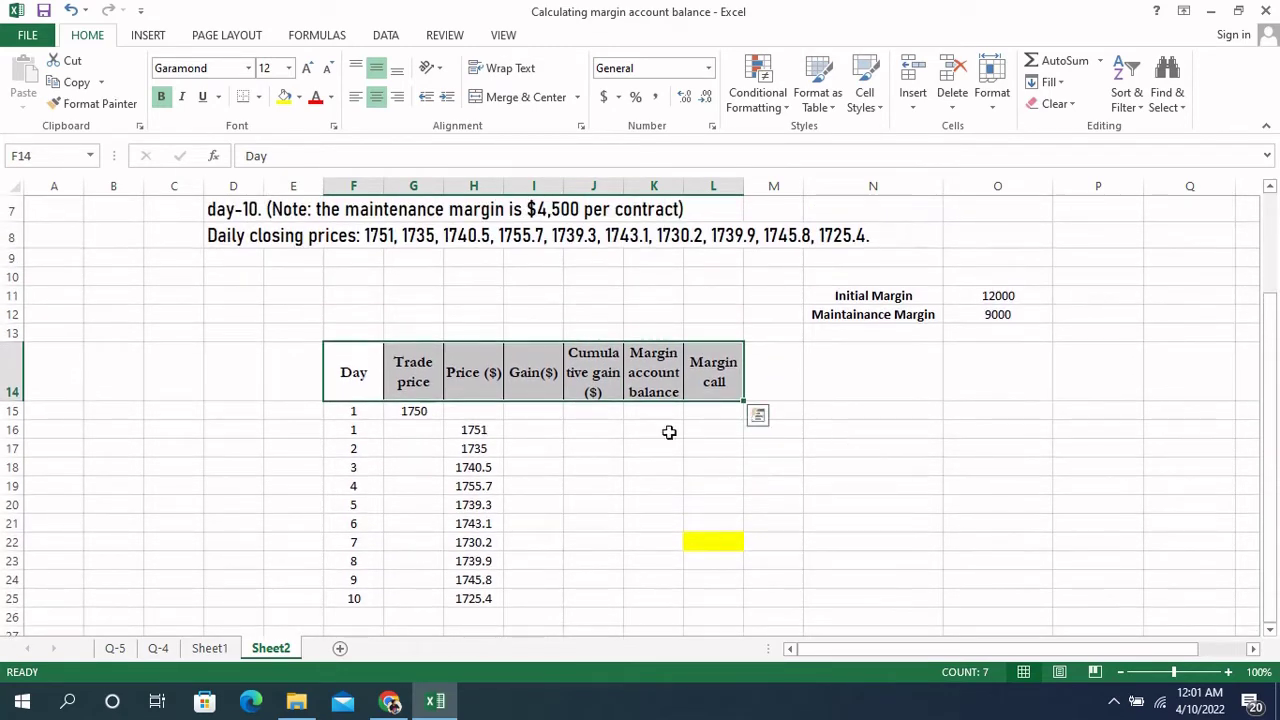
click(348, 363)
click(433, 381)
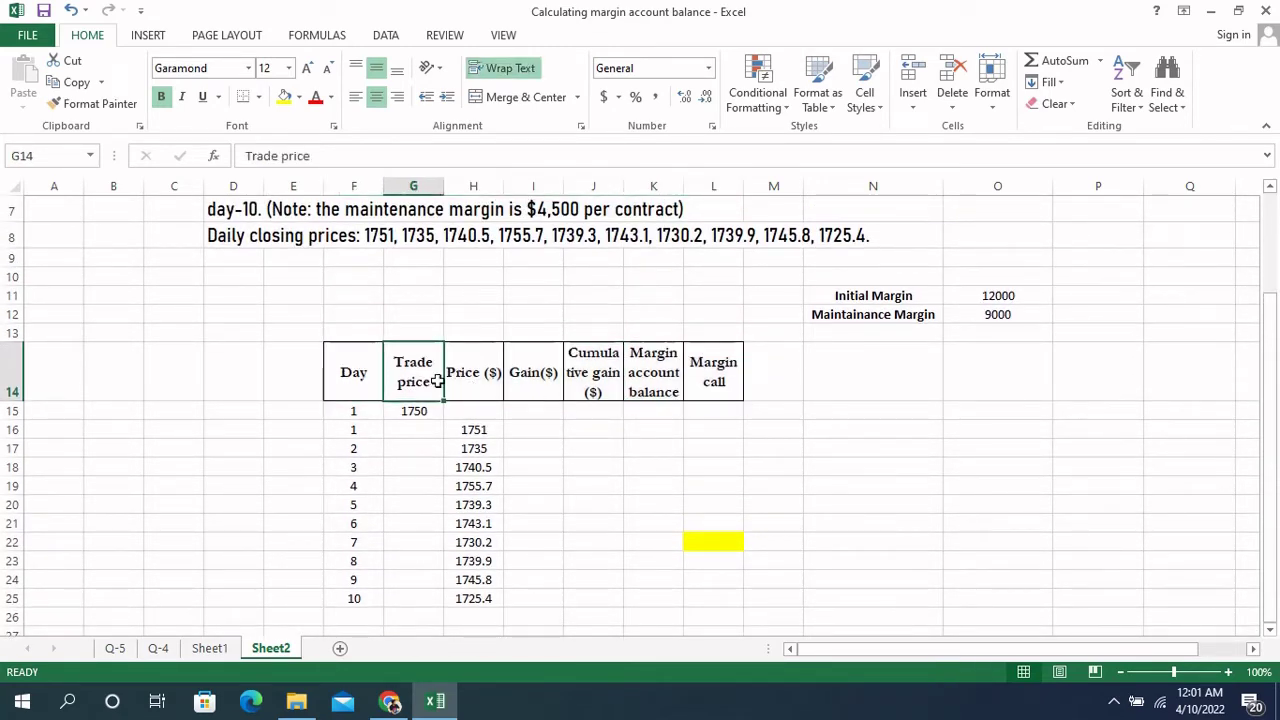
click(483, 385)
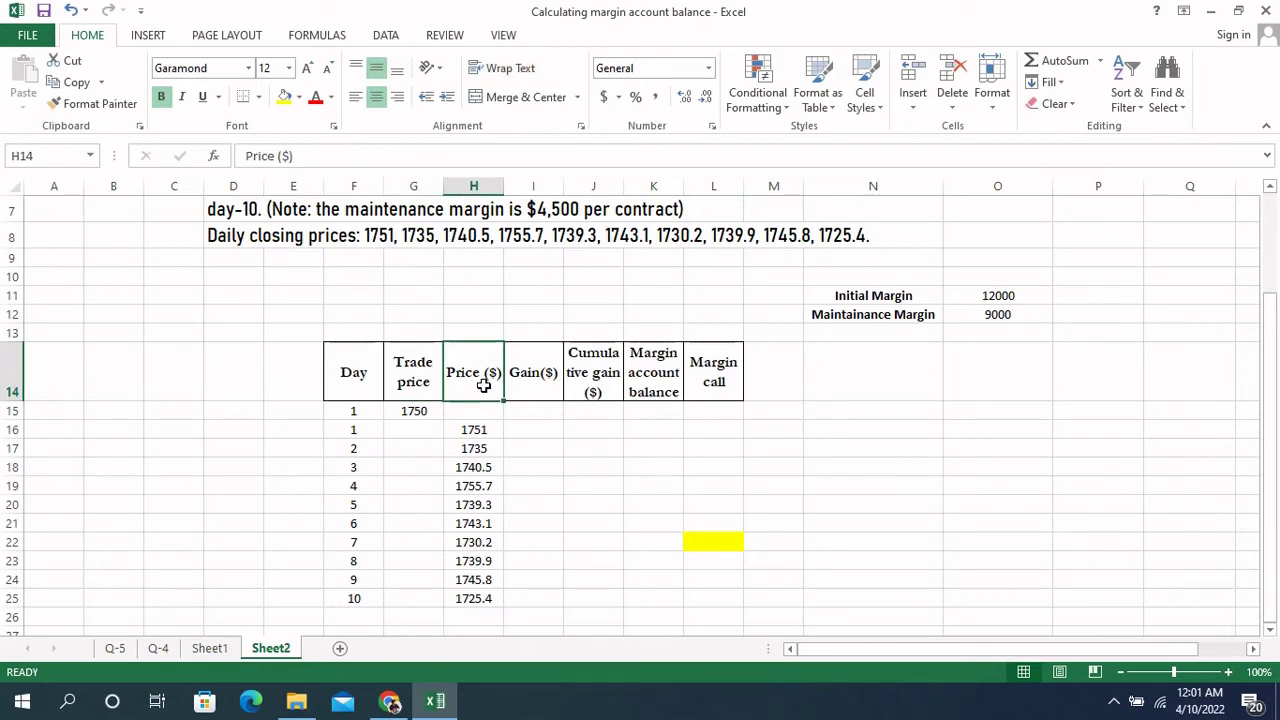
click(546, 391)
click(591, 390)
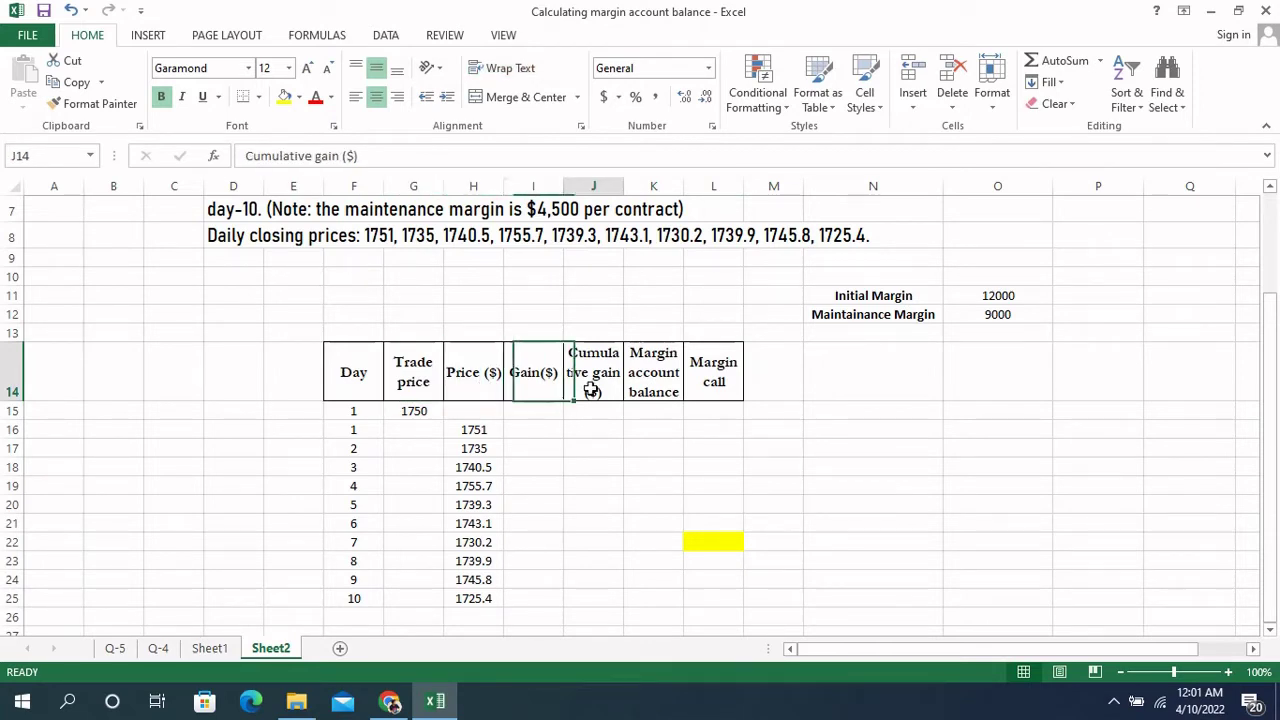
click(655, 390)
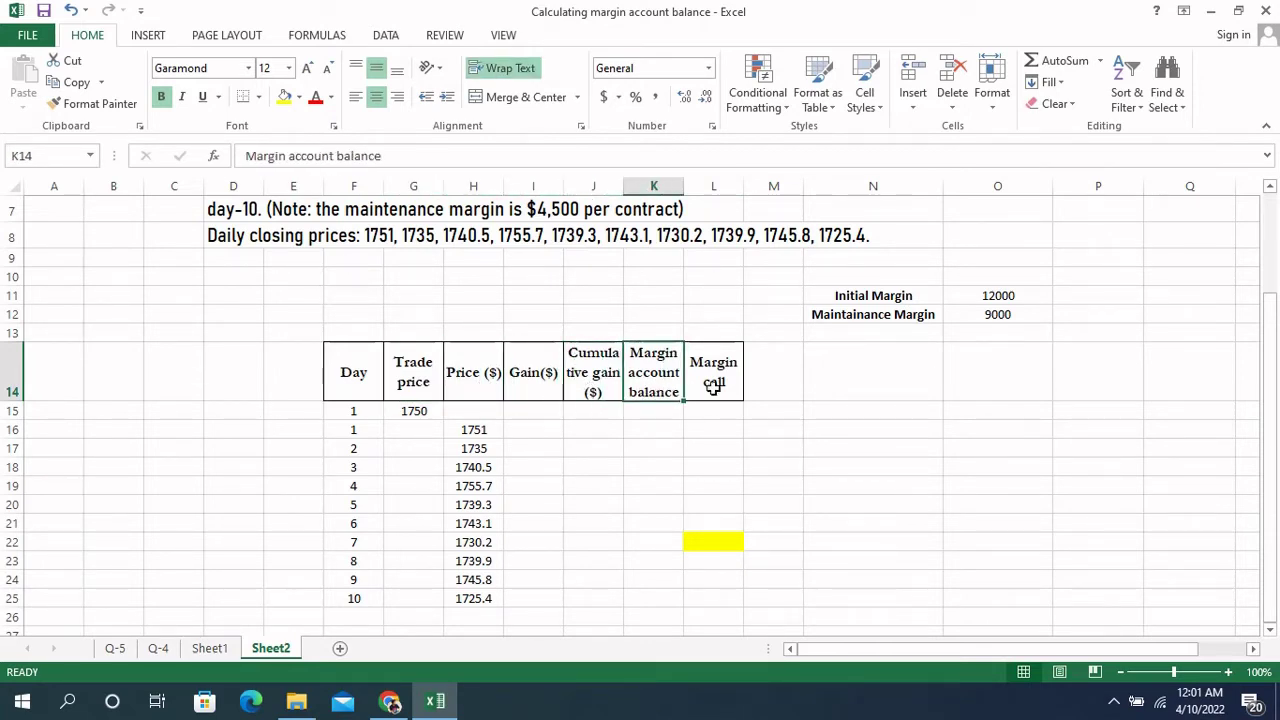
click(713, 386)
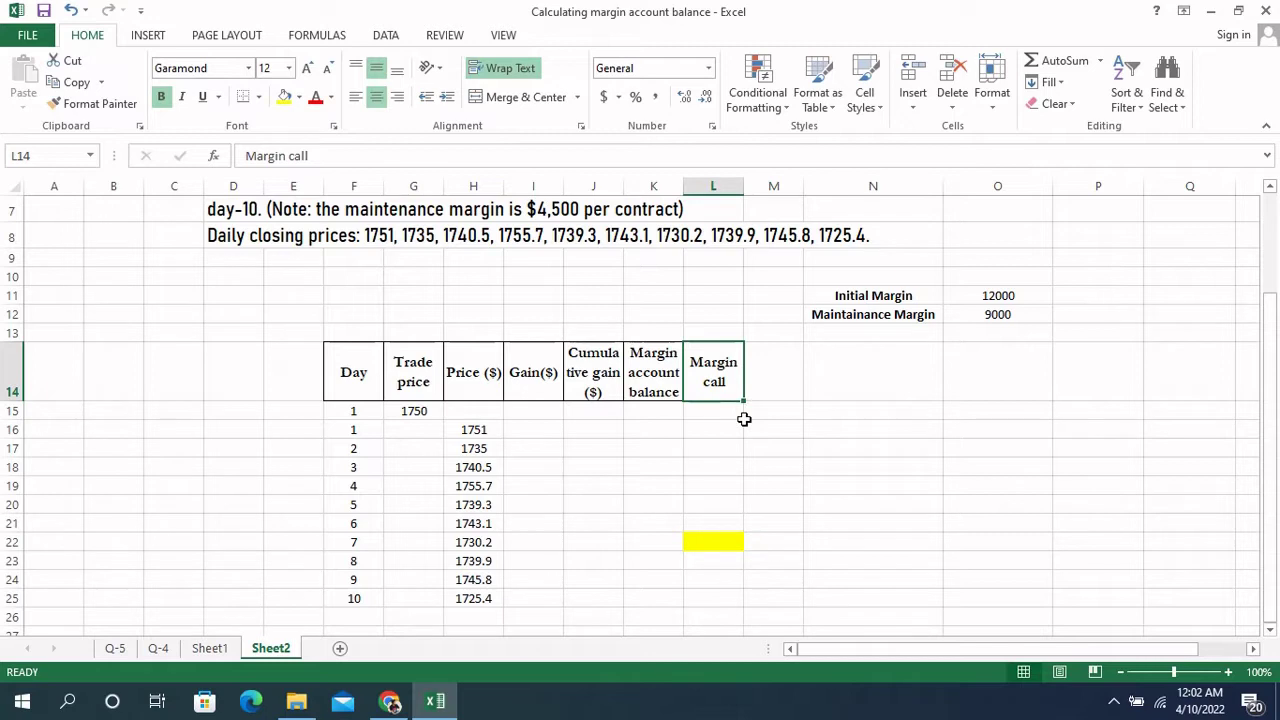
click(998, 313)
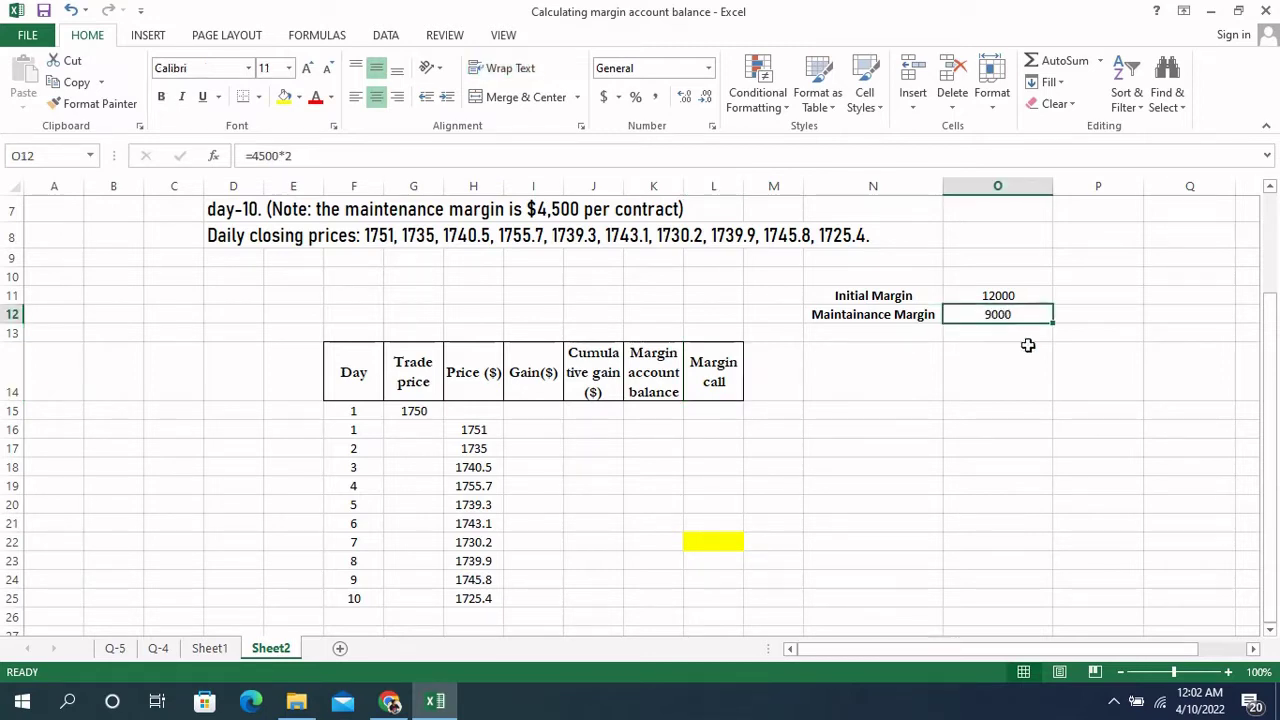
click(892, 316)
click(994, 320)
scroll(732, 431, down, 1)
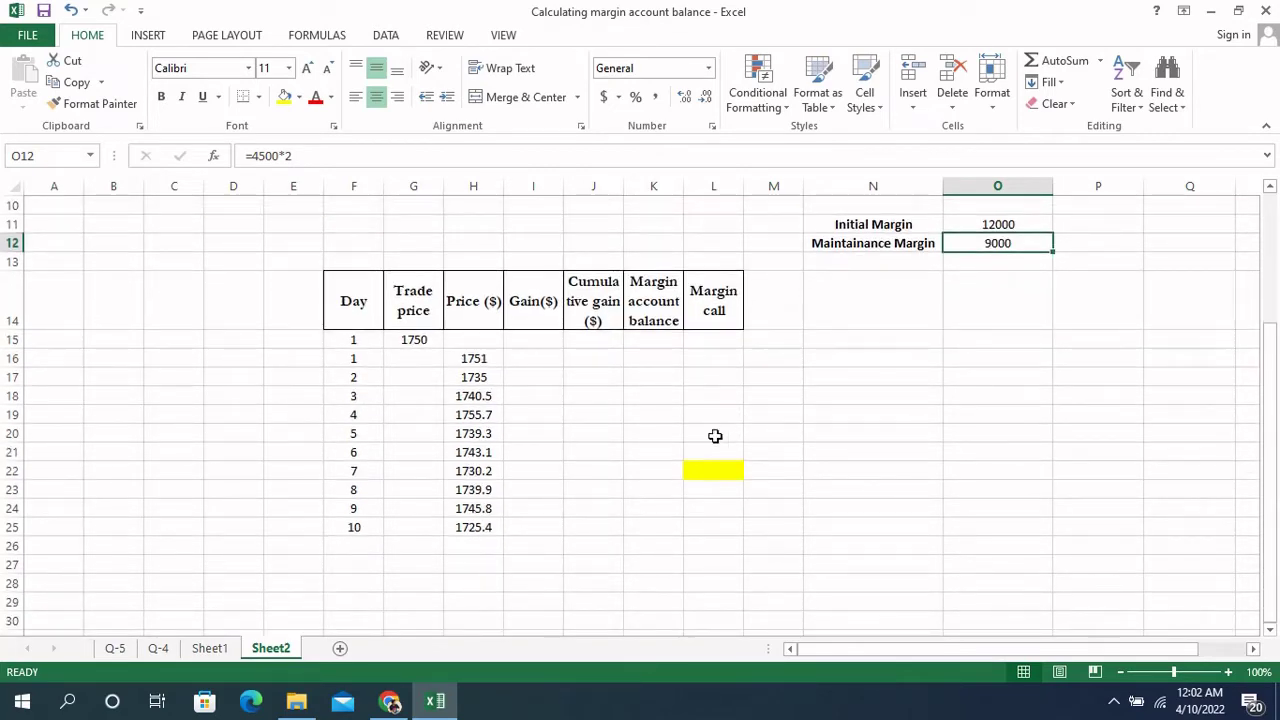
scroll(710, 435, up, 1)
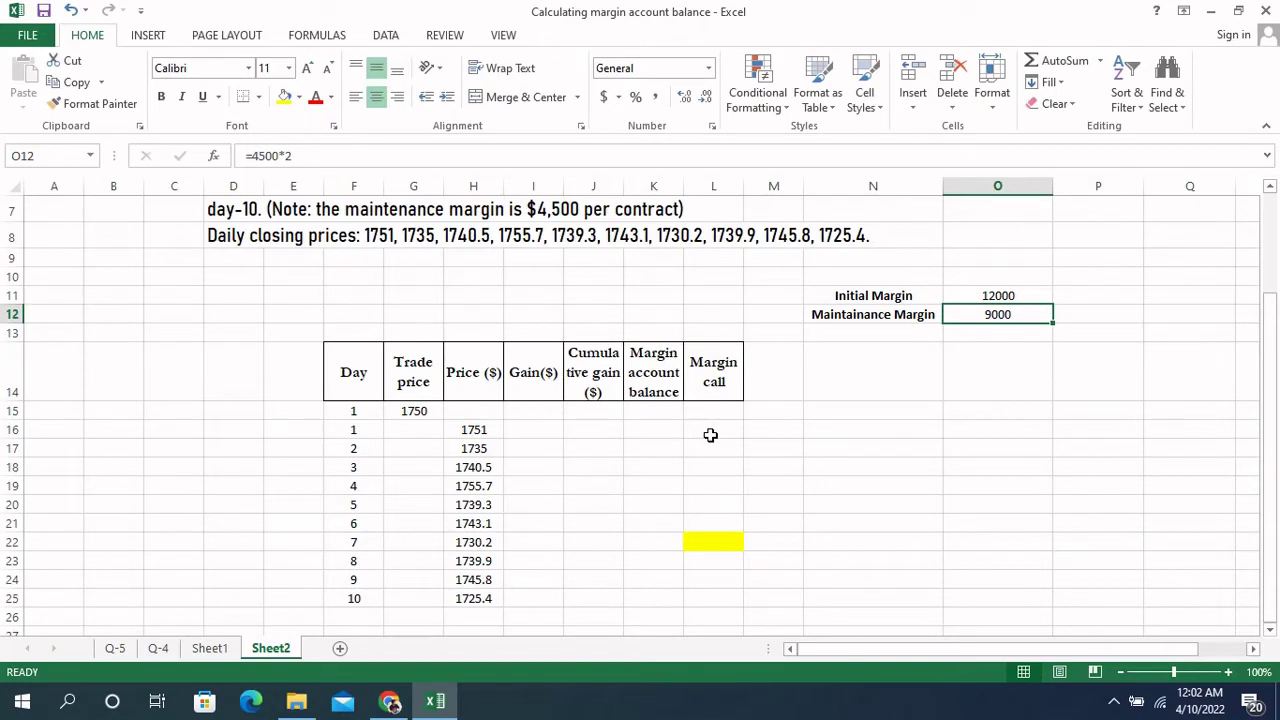
scroll(710, 435, up, 1)
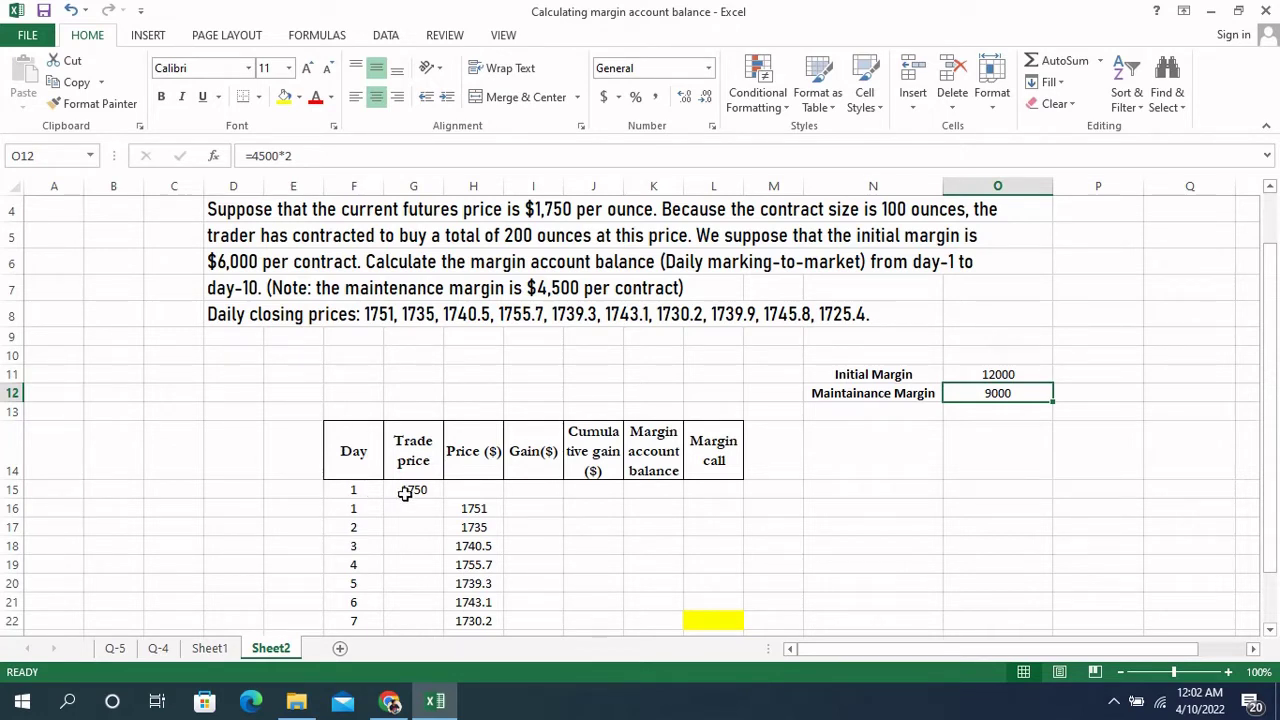
- Compare the day 1 trade price with the futures price in the problem statement and review the first Day entries
click(413, 492)
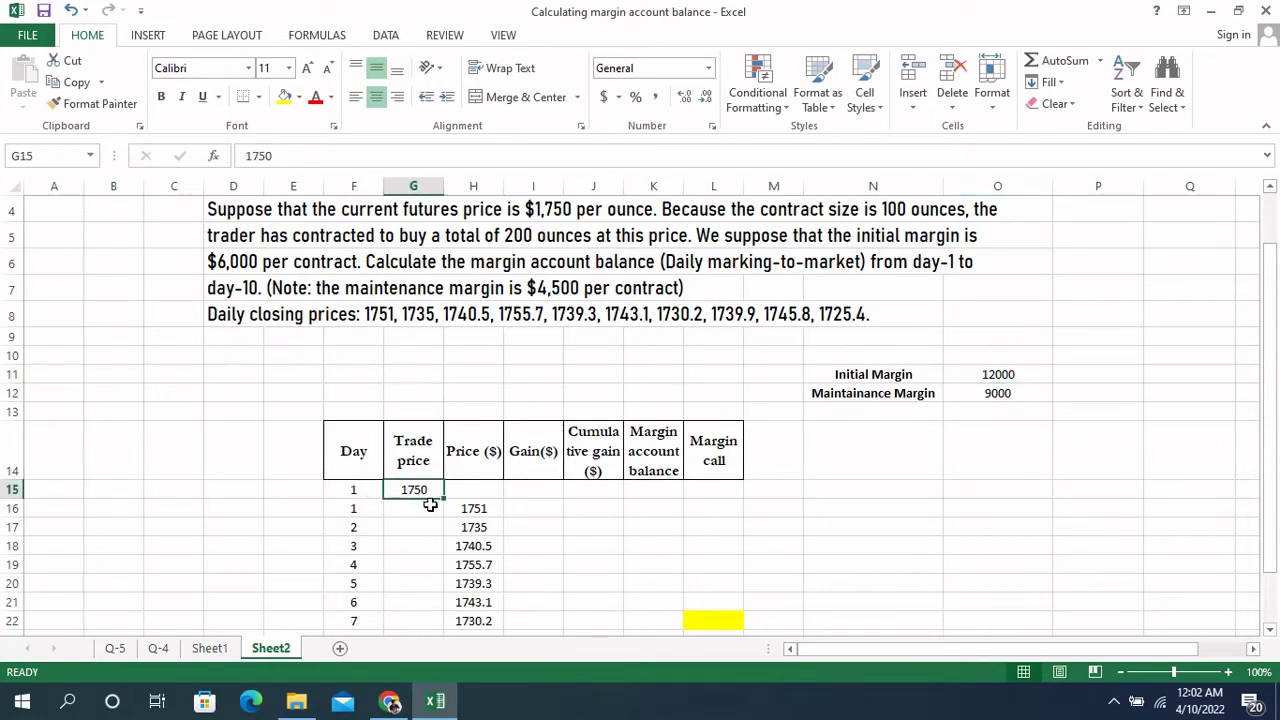
click(521, 209)
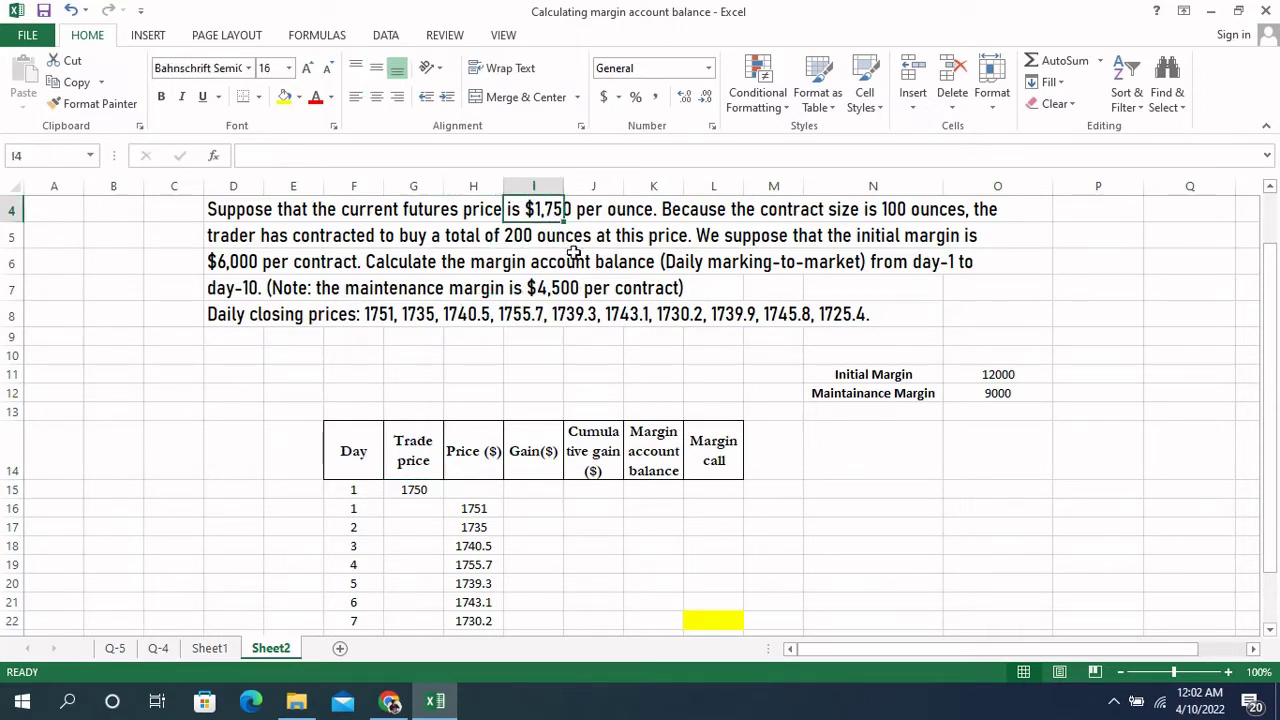
click(411, 489)
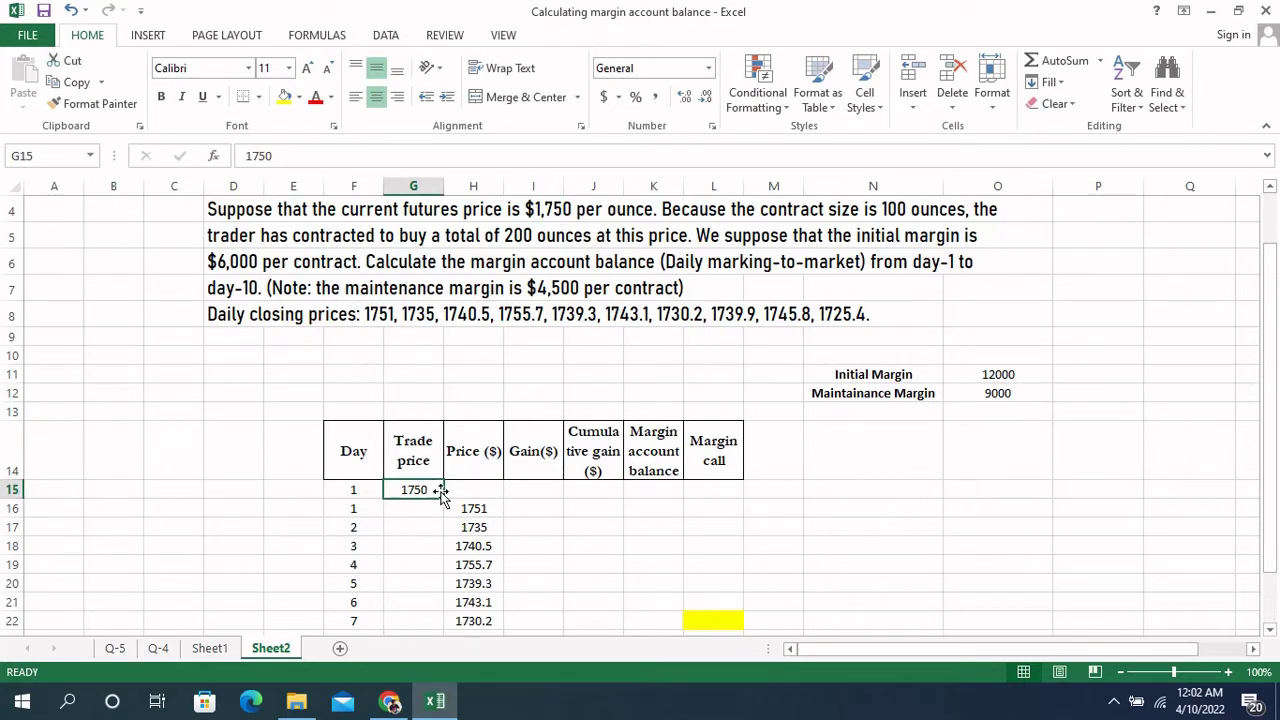
click(363, 509)
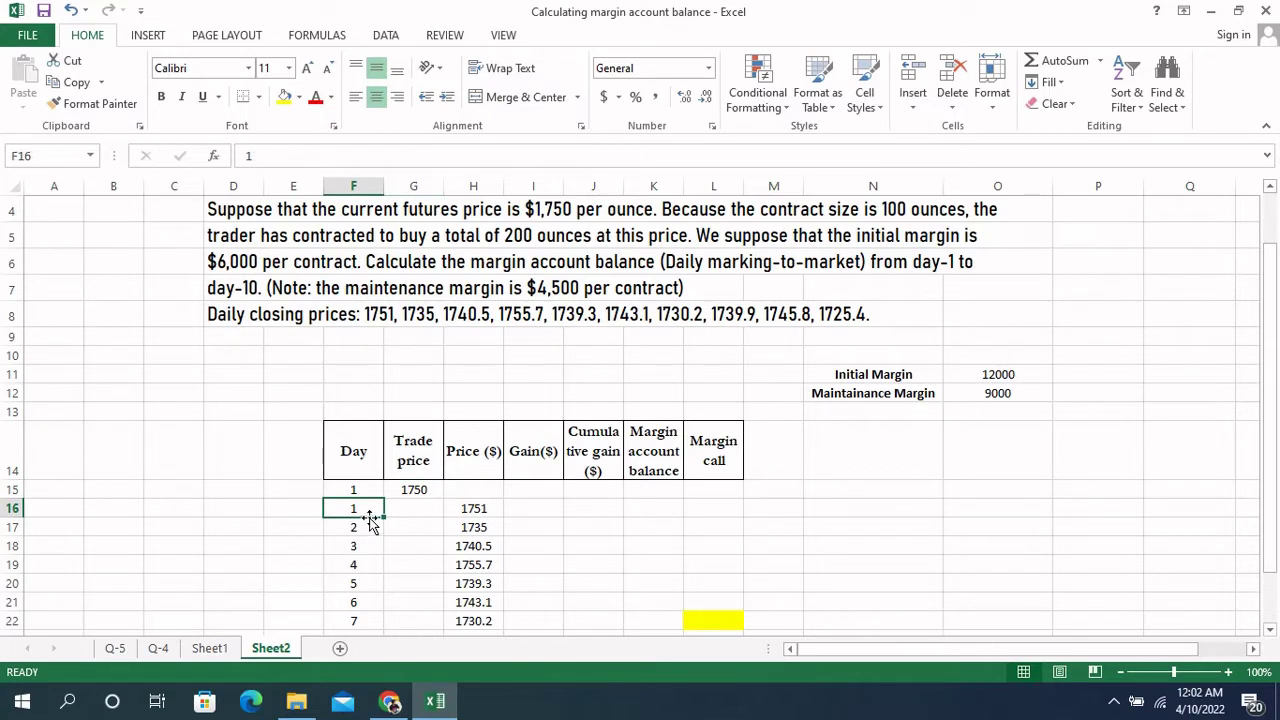
click(366, 546)
click(368, 530)
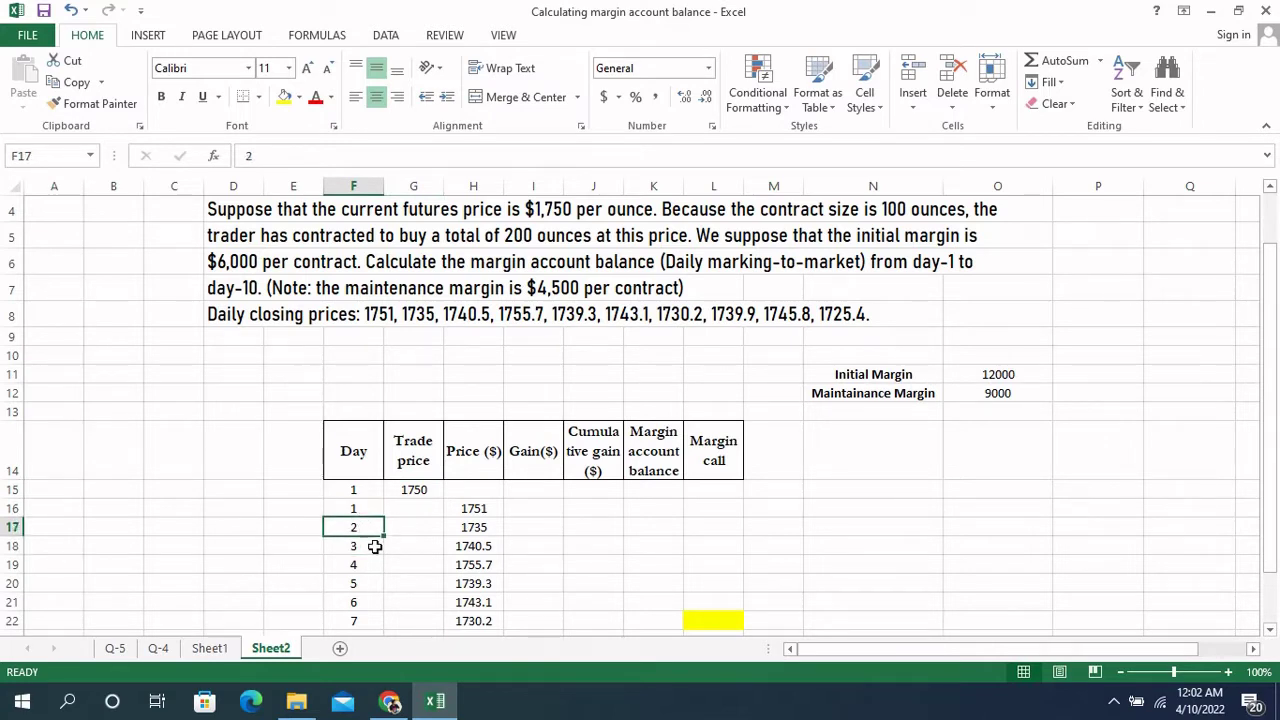
mouse_move(368, 490)
mouse_down()
mouse_move(370, 518)
mouse_move(367, 506)
mouse_up()
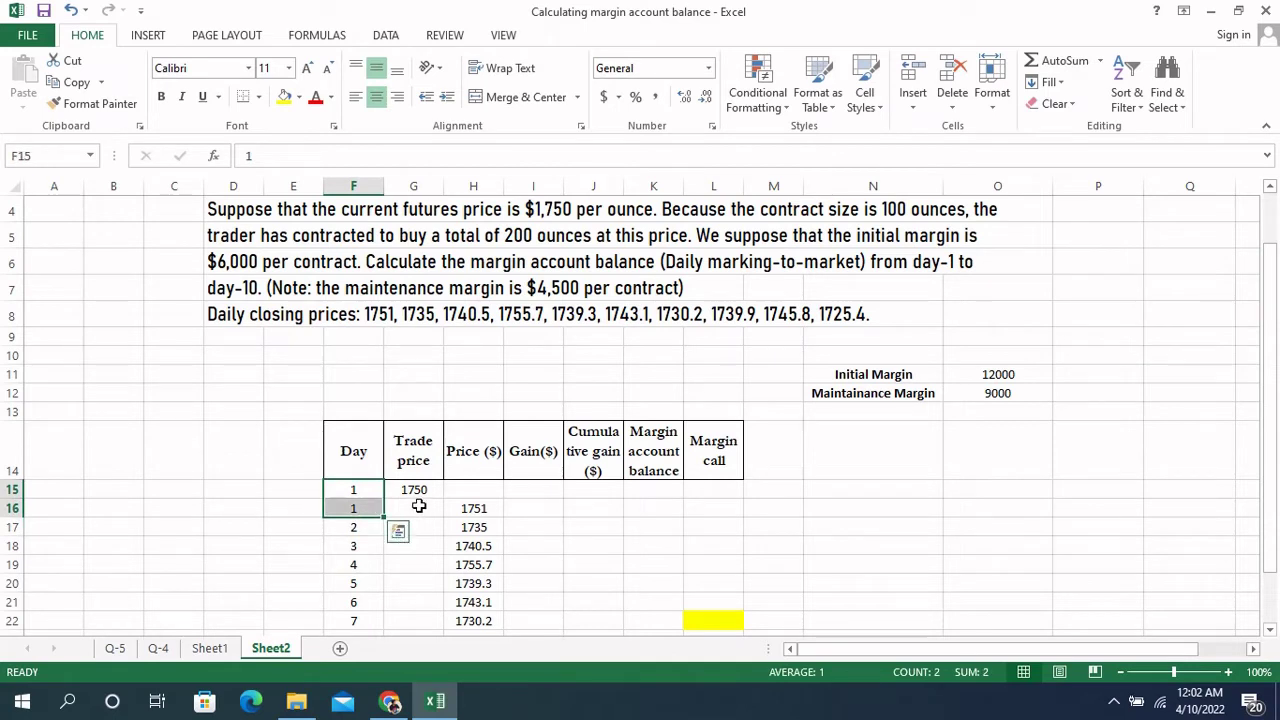
click(414, 490)
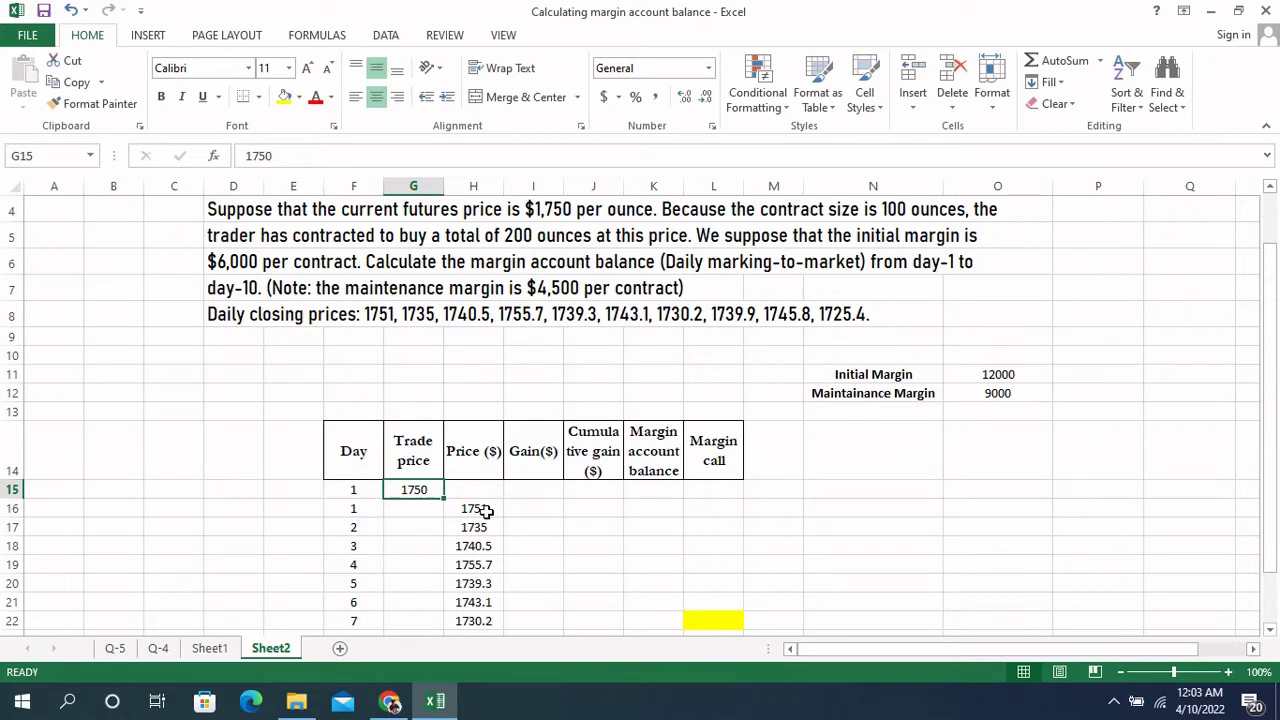
- Calculate the day 1 gain in cell I16 with the formula =(H16-G15)*200
scroll(485, 510, down, 1)
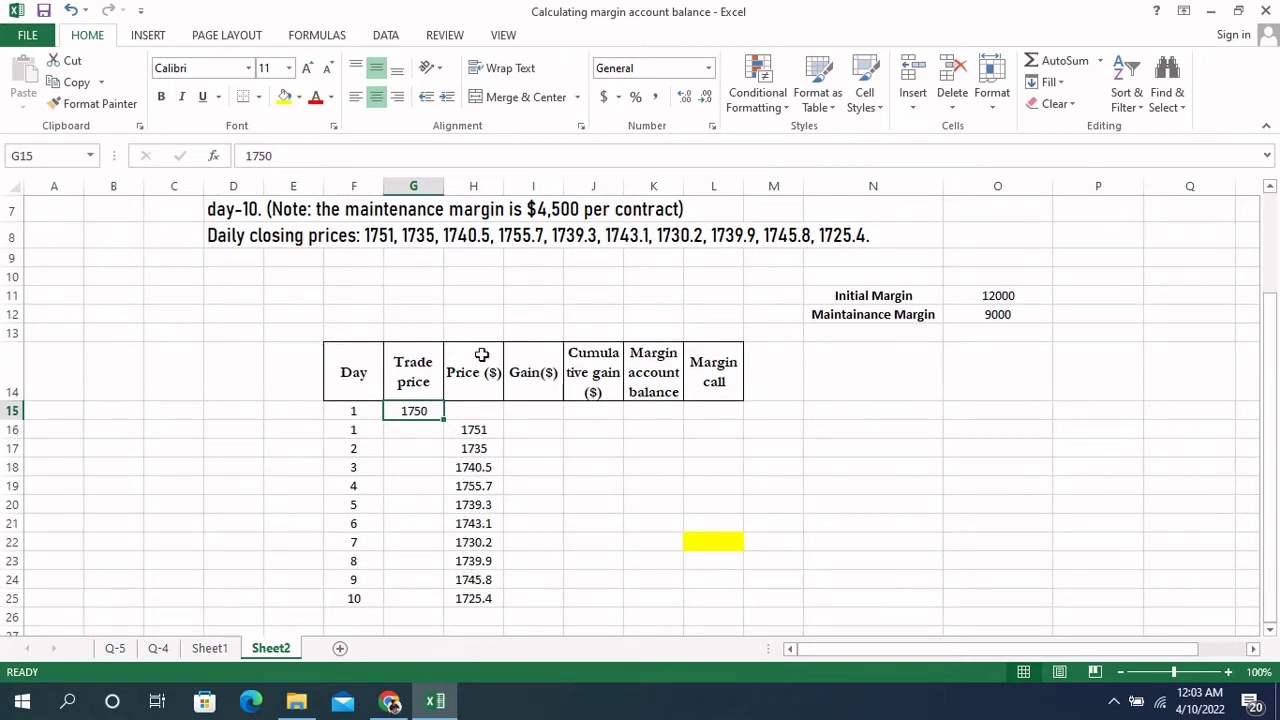
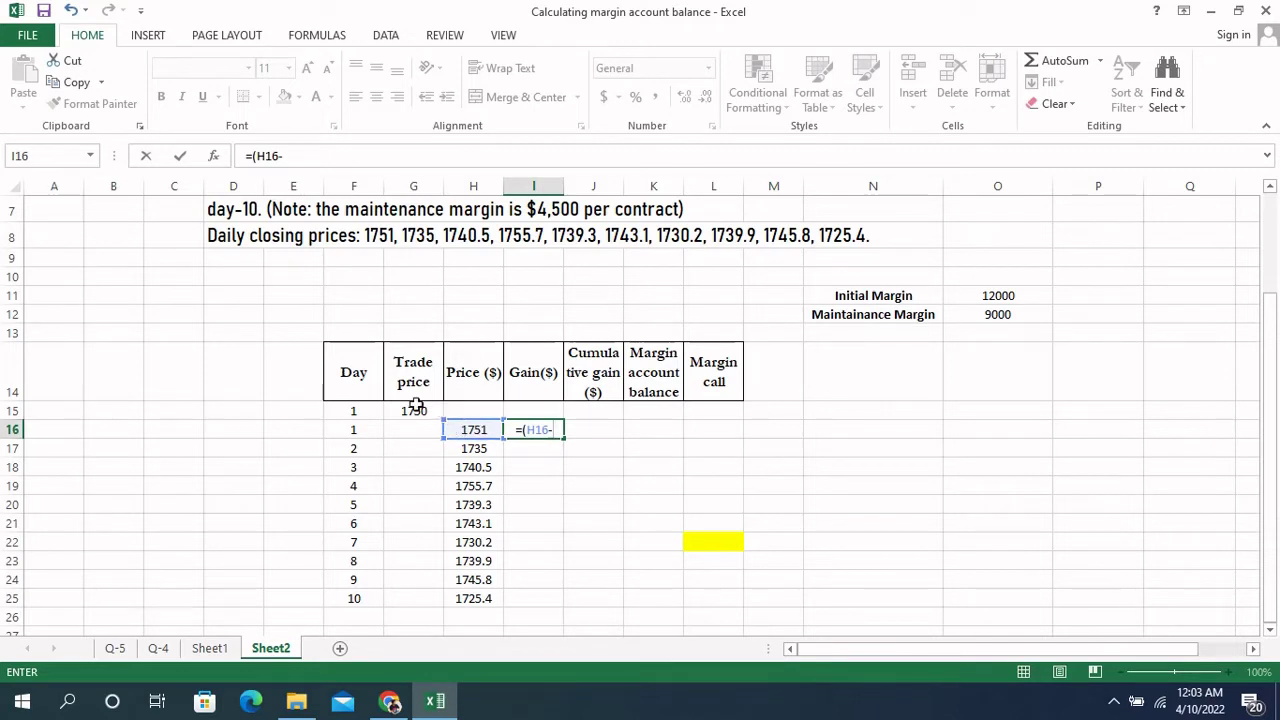
click(409, 411)
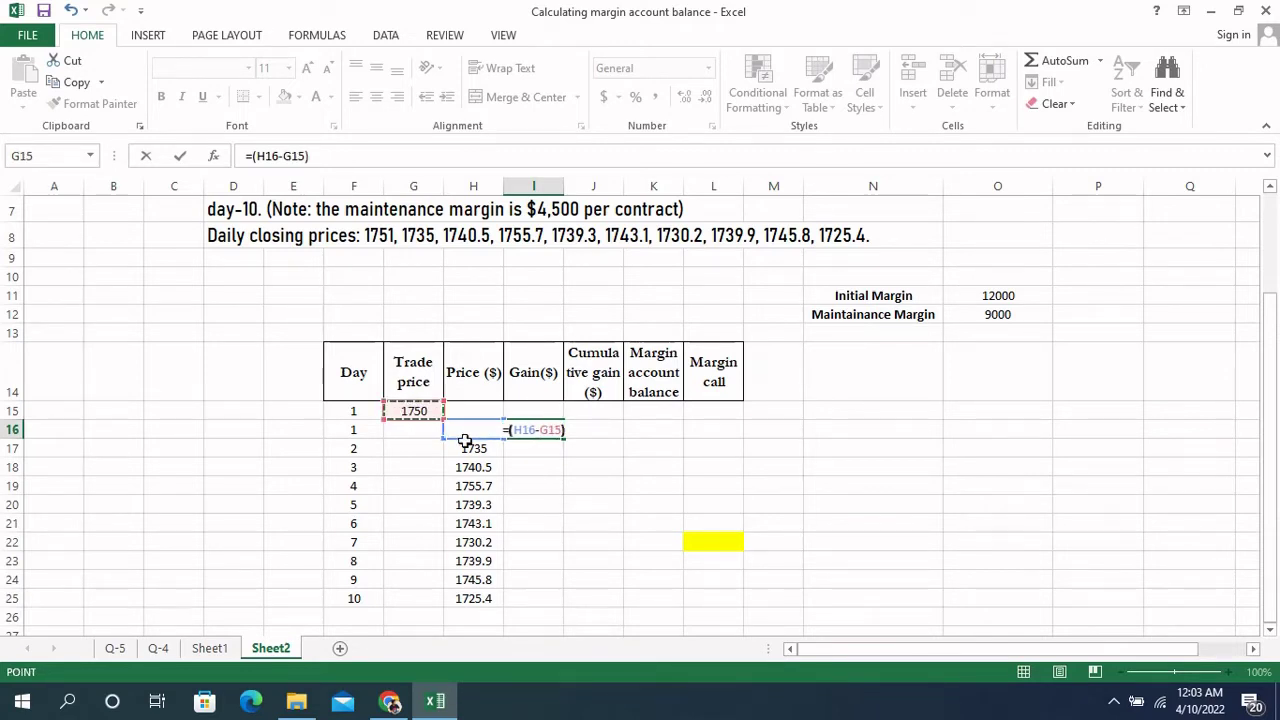
text()*200)
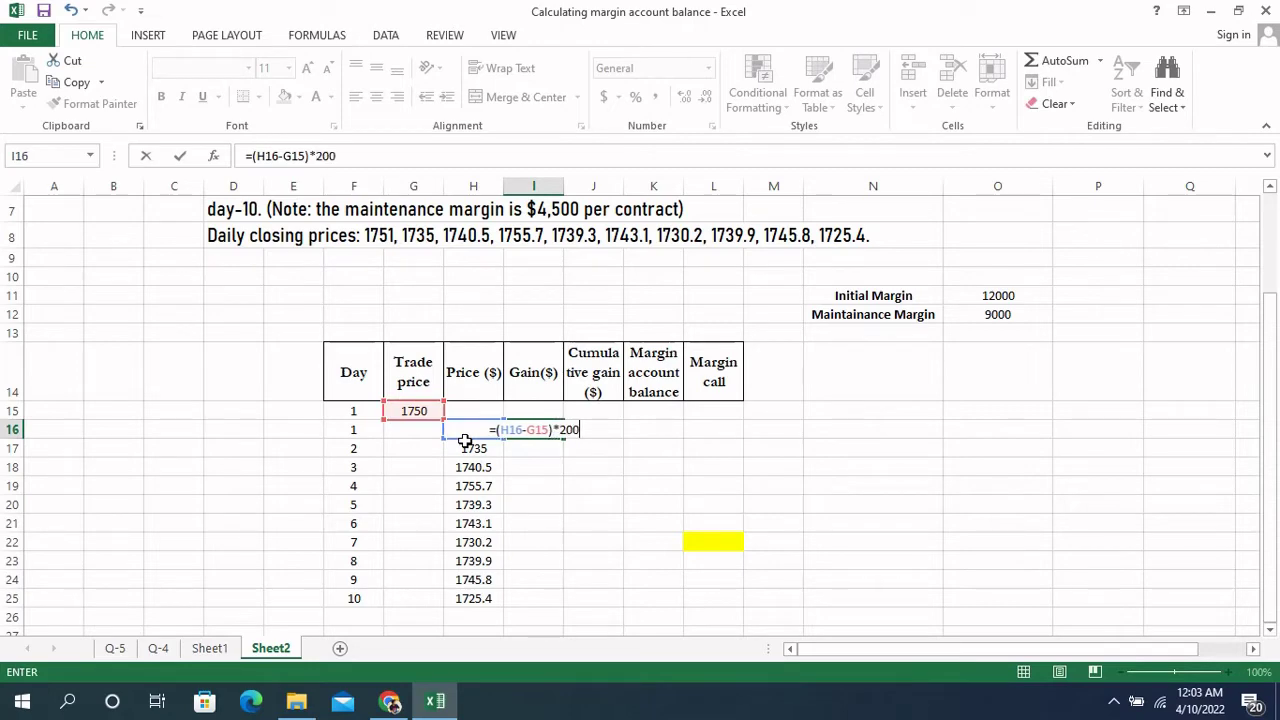
scroll(480, 400, up, 1)
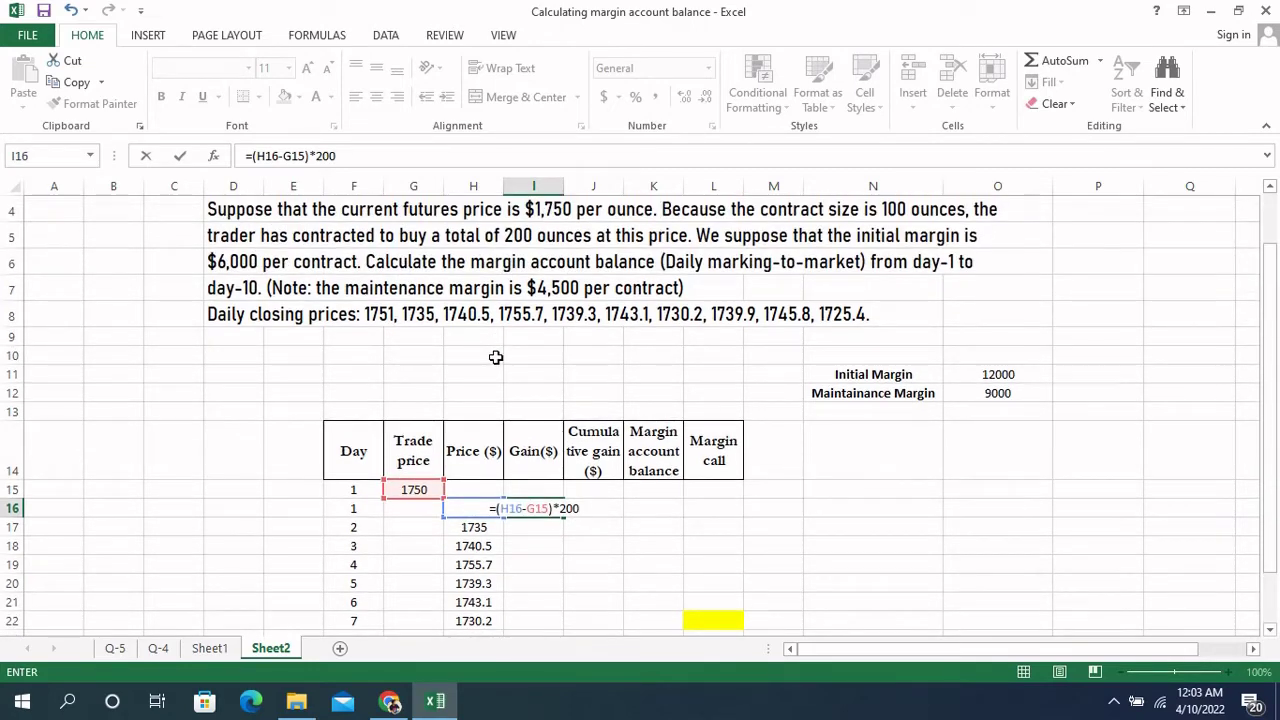
key(ctrl+Return)
key(Return)
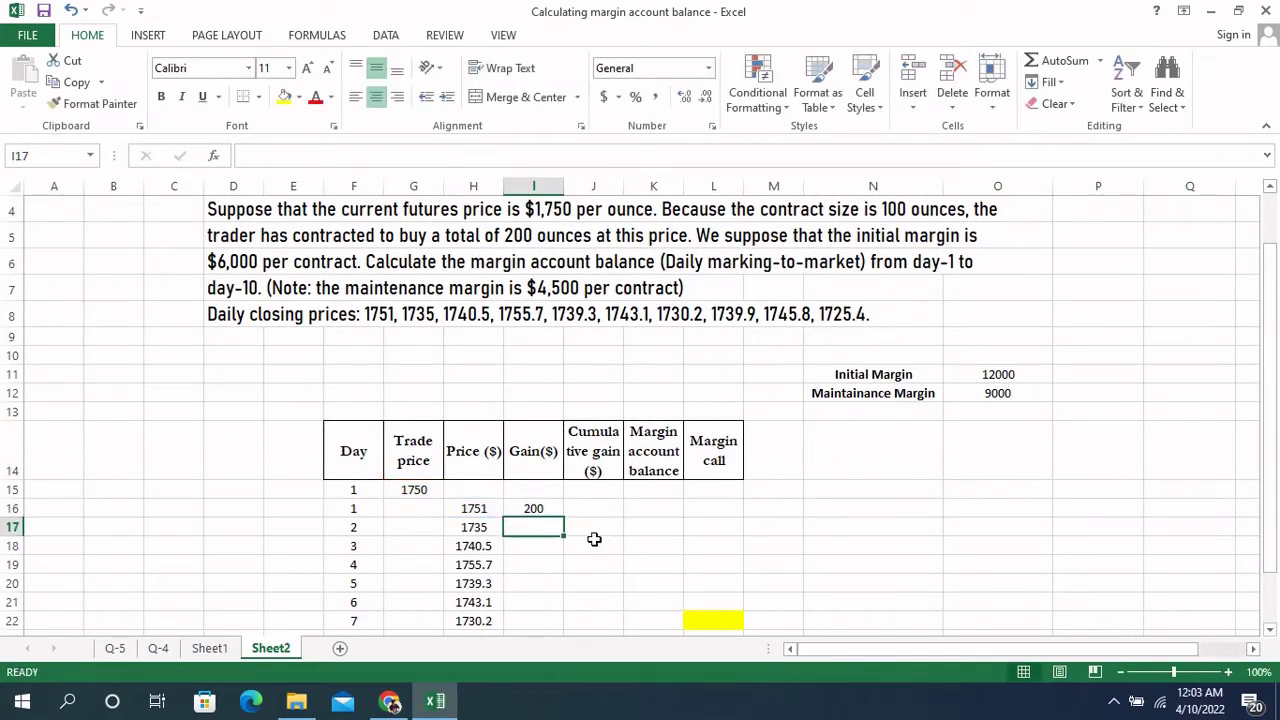
scroll(593, 533, down, 1)
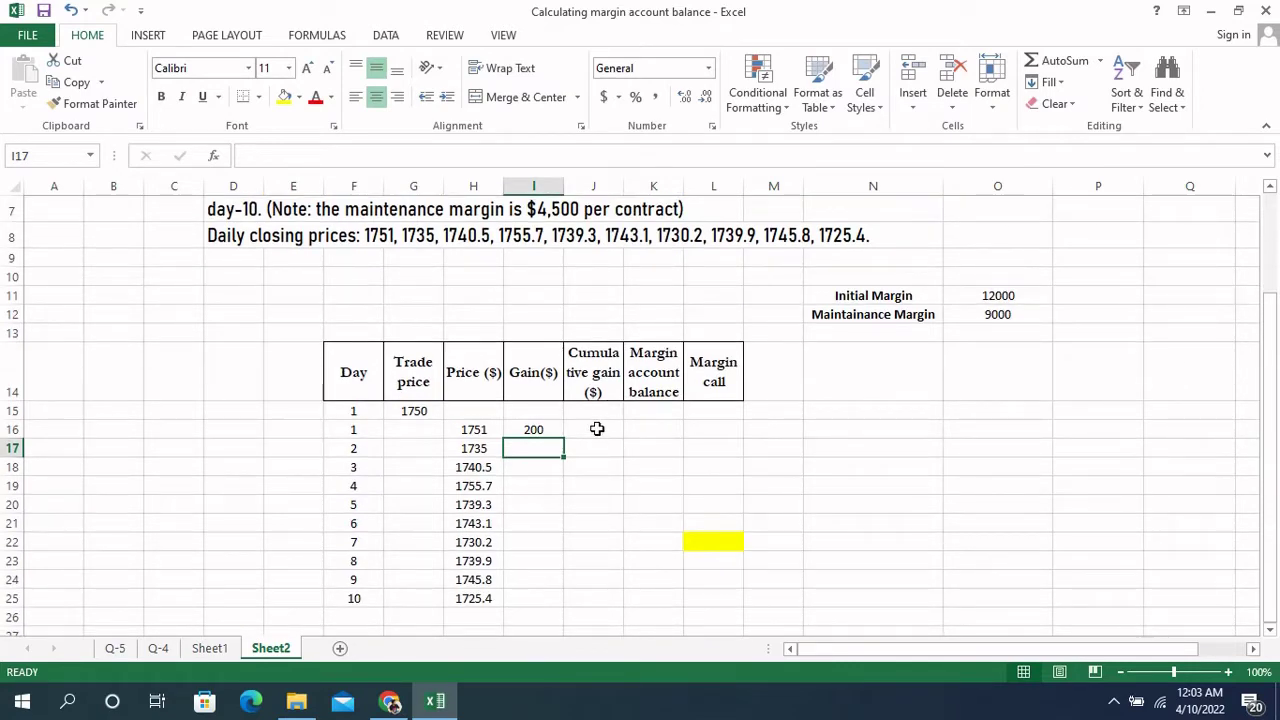
- Enter 200 as the day 1 cumulative gain in cell J16, based on the day 1 closing and trade prices
click(480, 430)
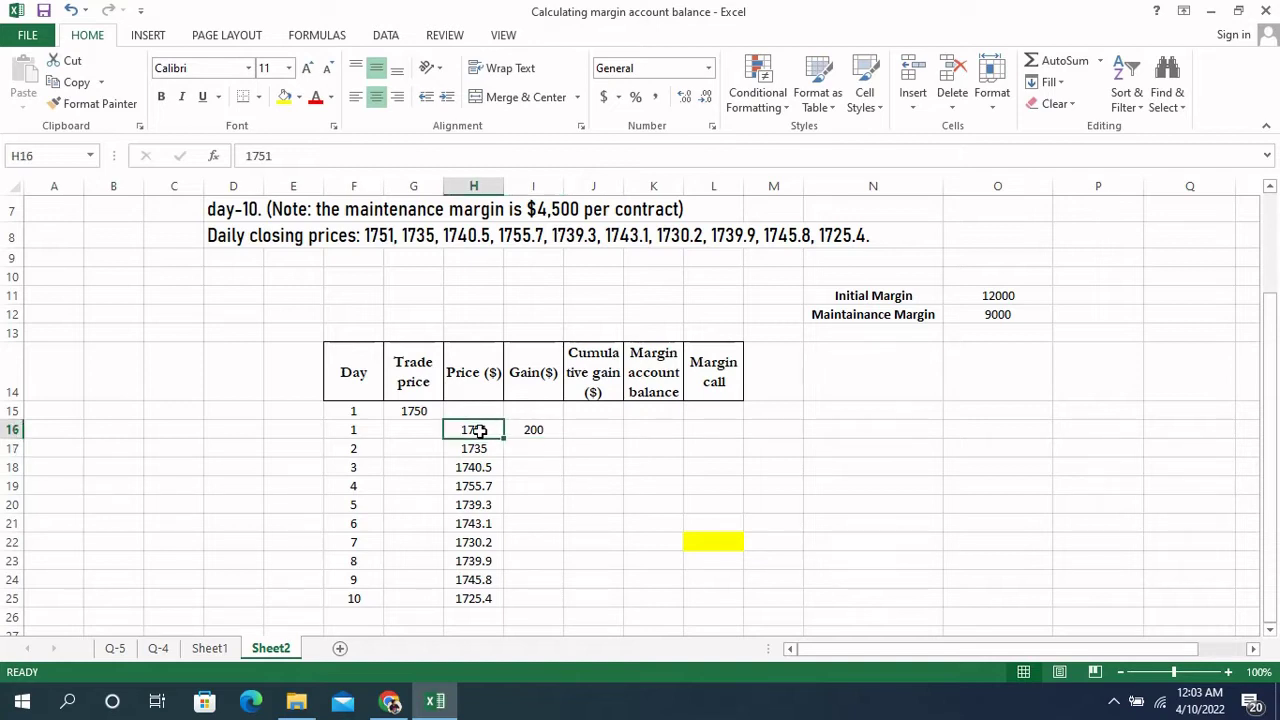
click(422, 414)
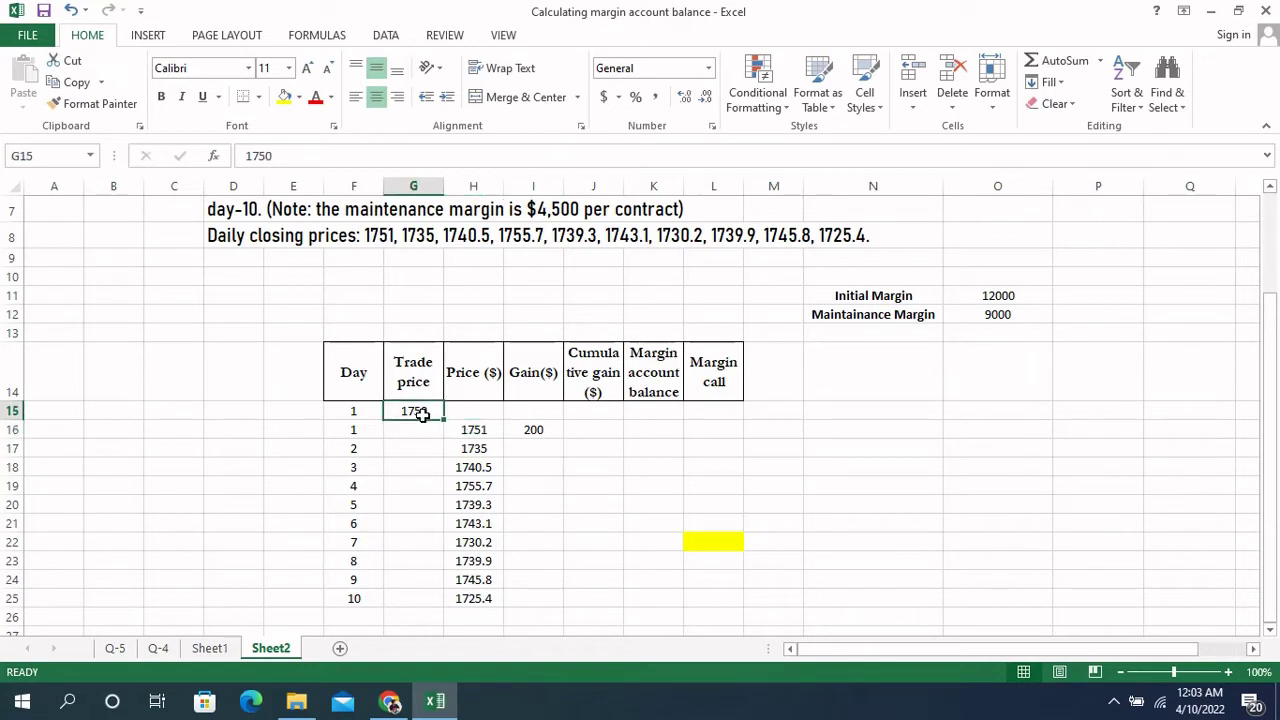
click(591, 437)
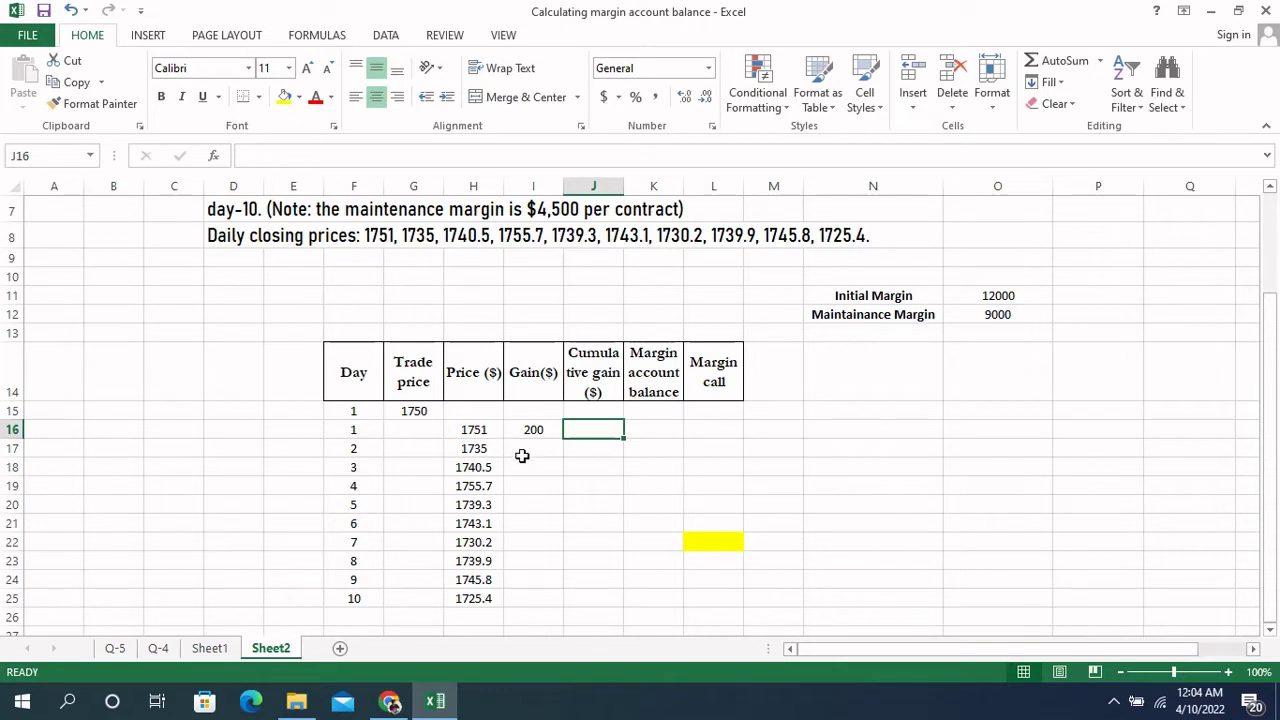
click(437, 426)
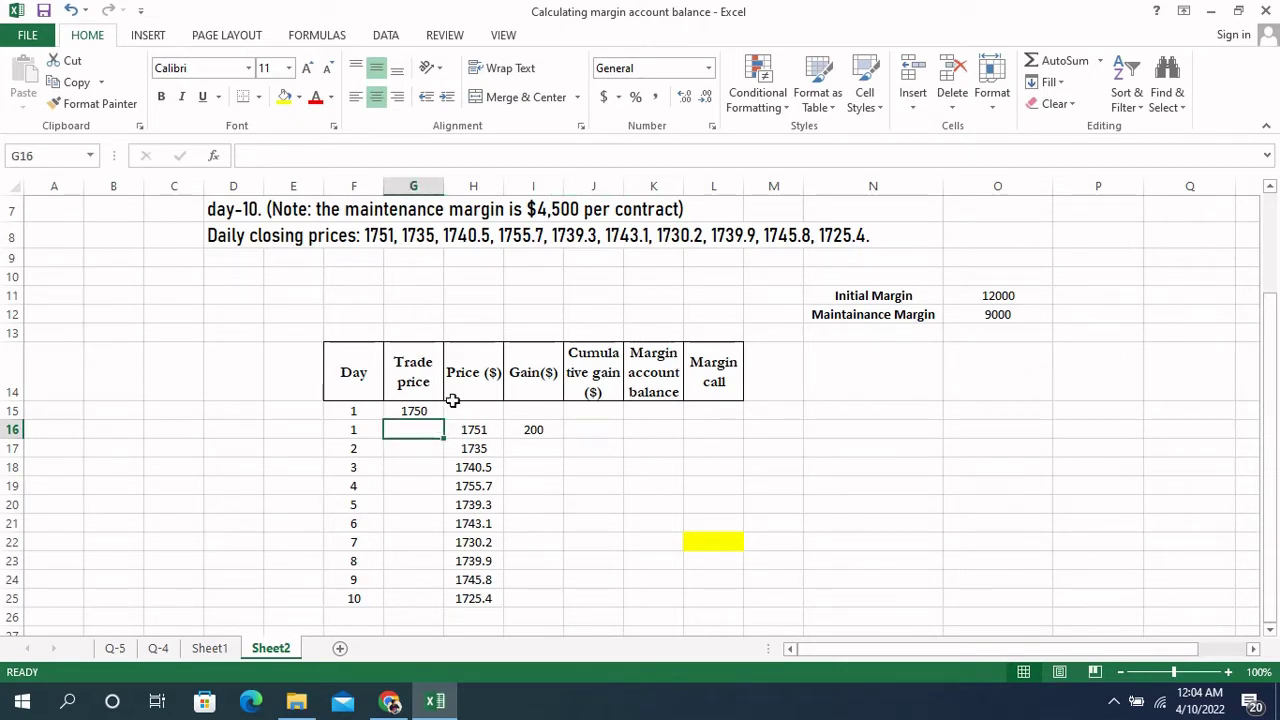
click(484, 429)
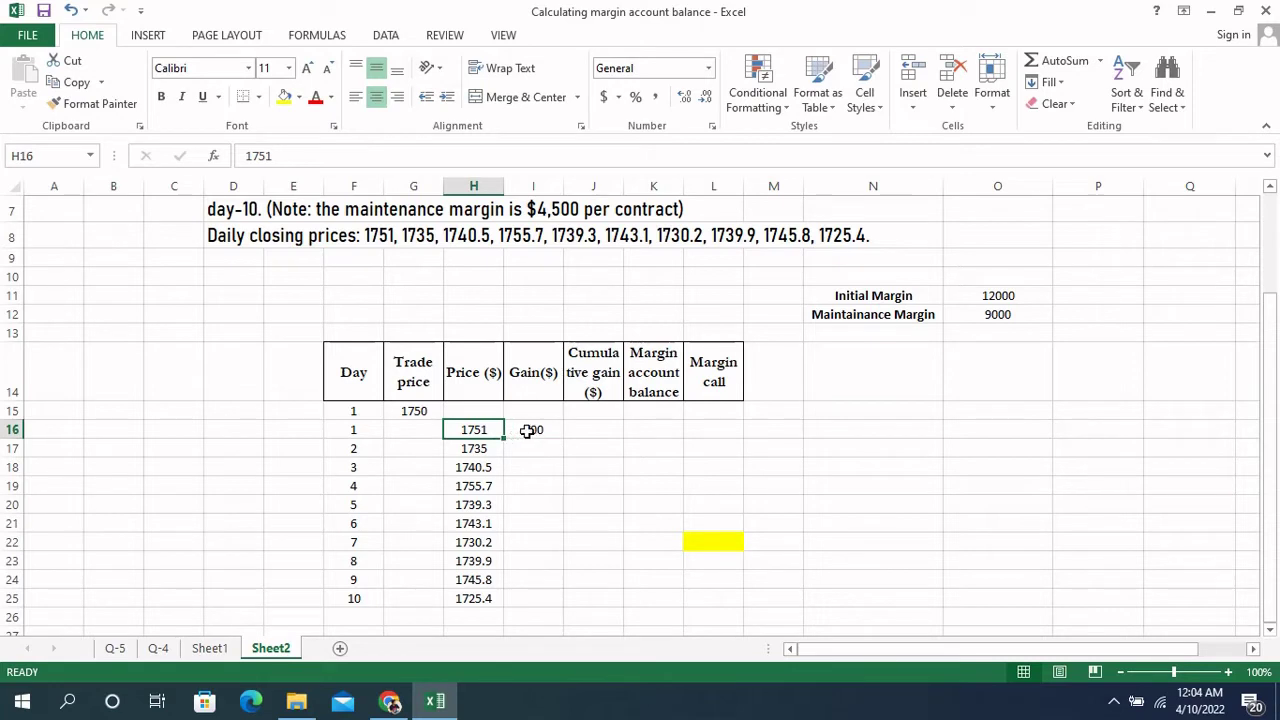
click(598, 430)
text(200)
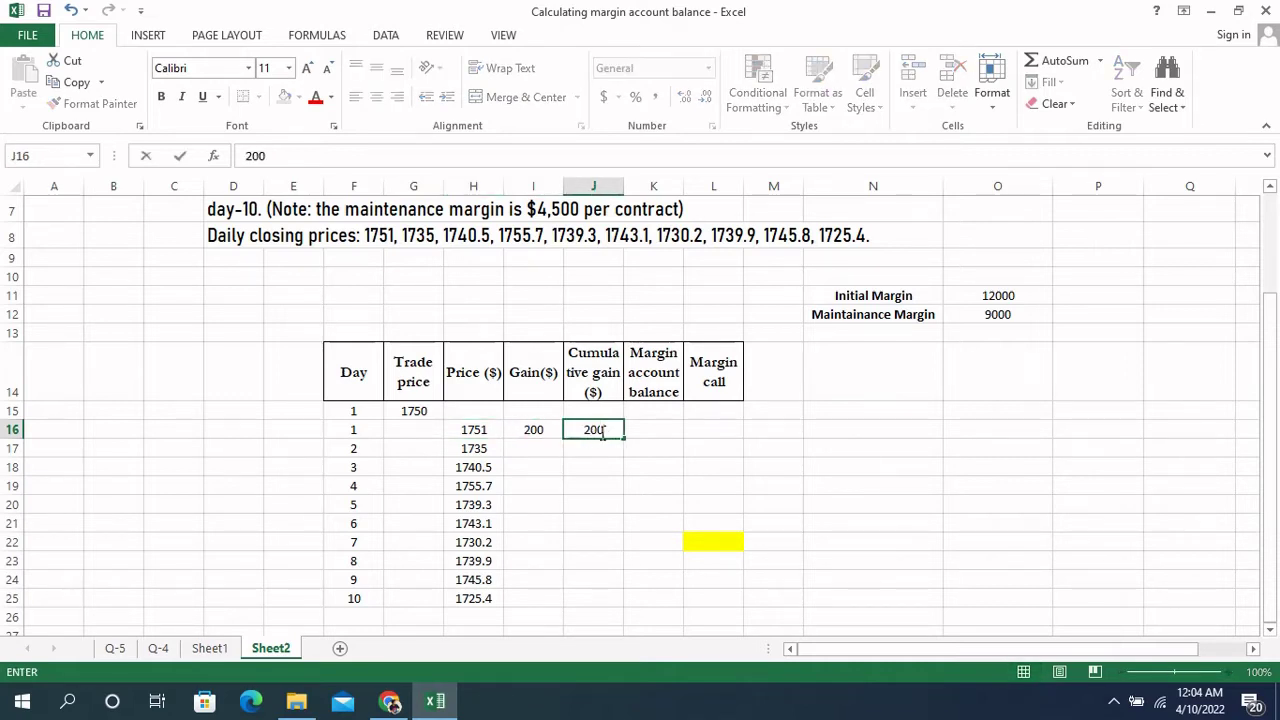
click(660, 430)
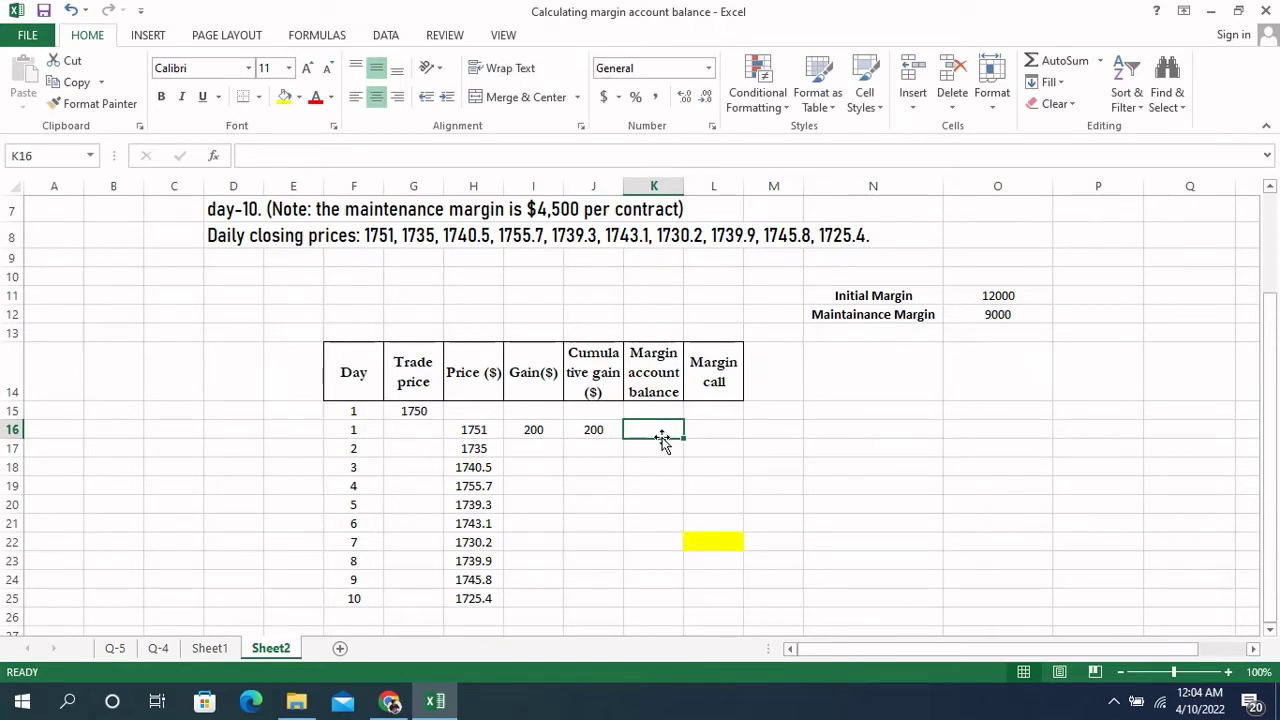
text(=sum)
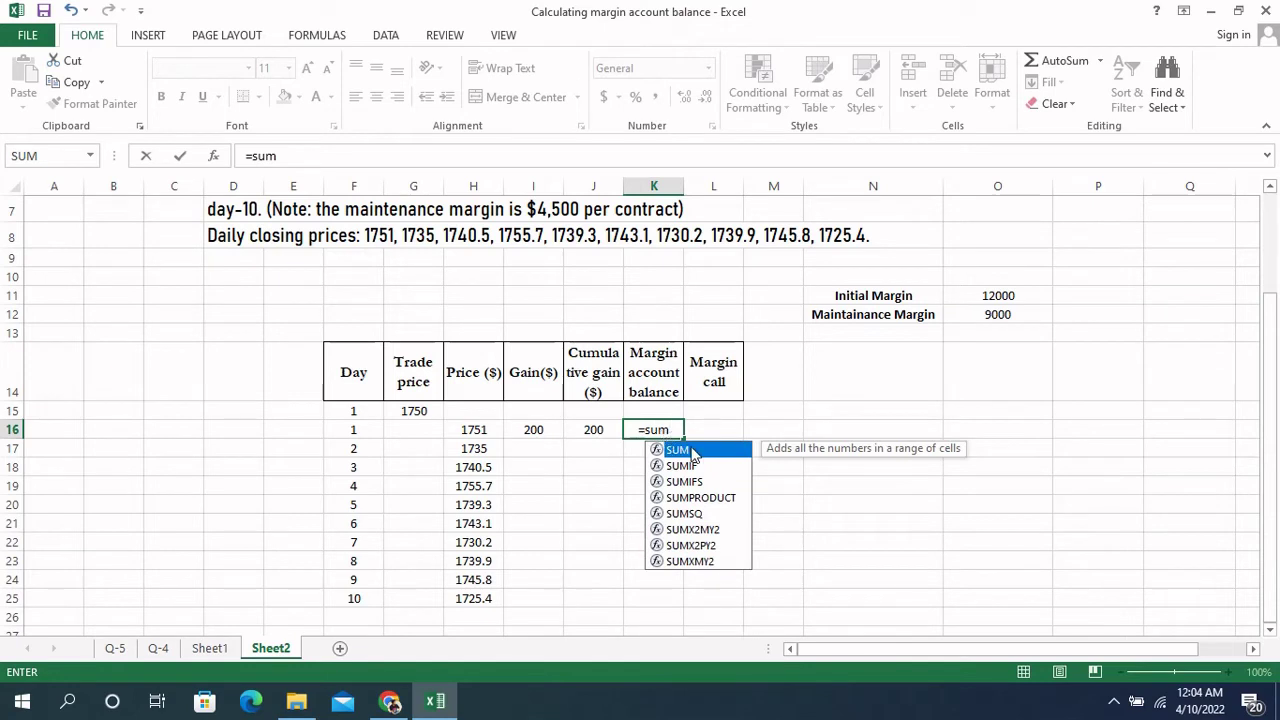
double_click(696, 453)
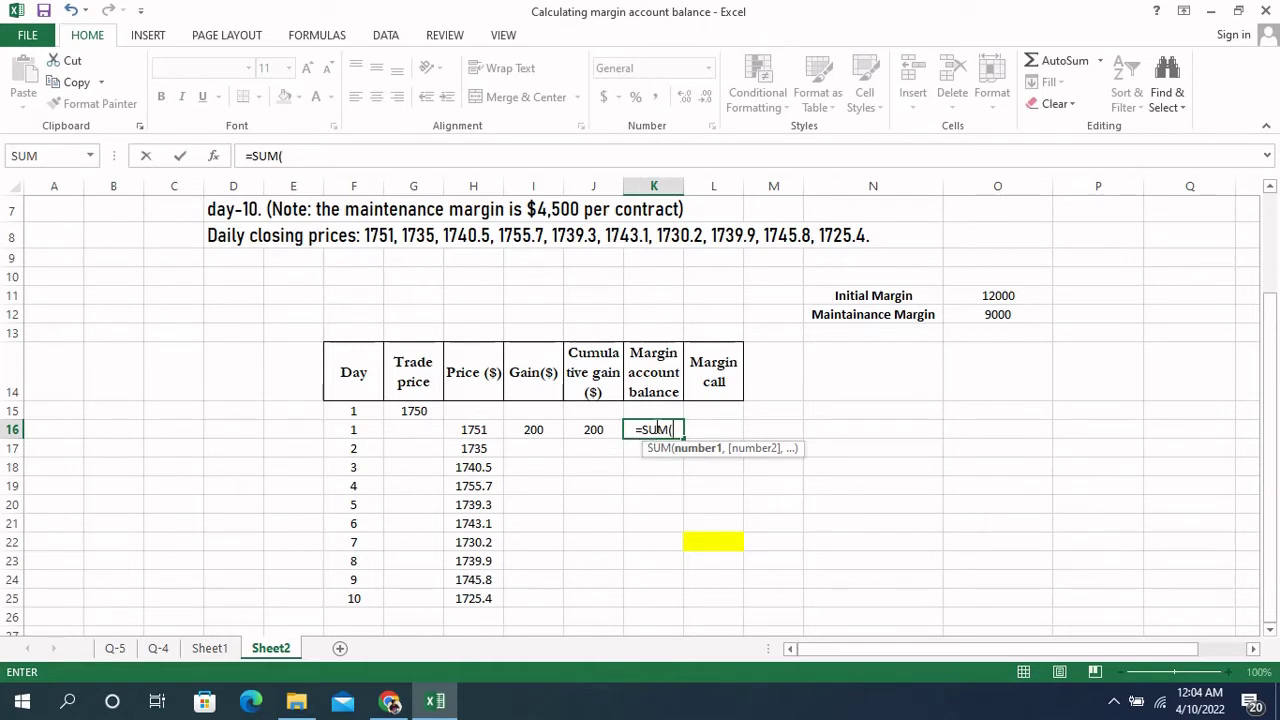
key(BackSpace)
key(BackSpace)
key(BackSpace)
key(BackSpace)
key(BackSpace)
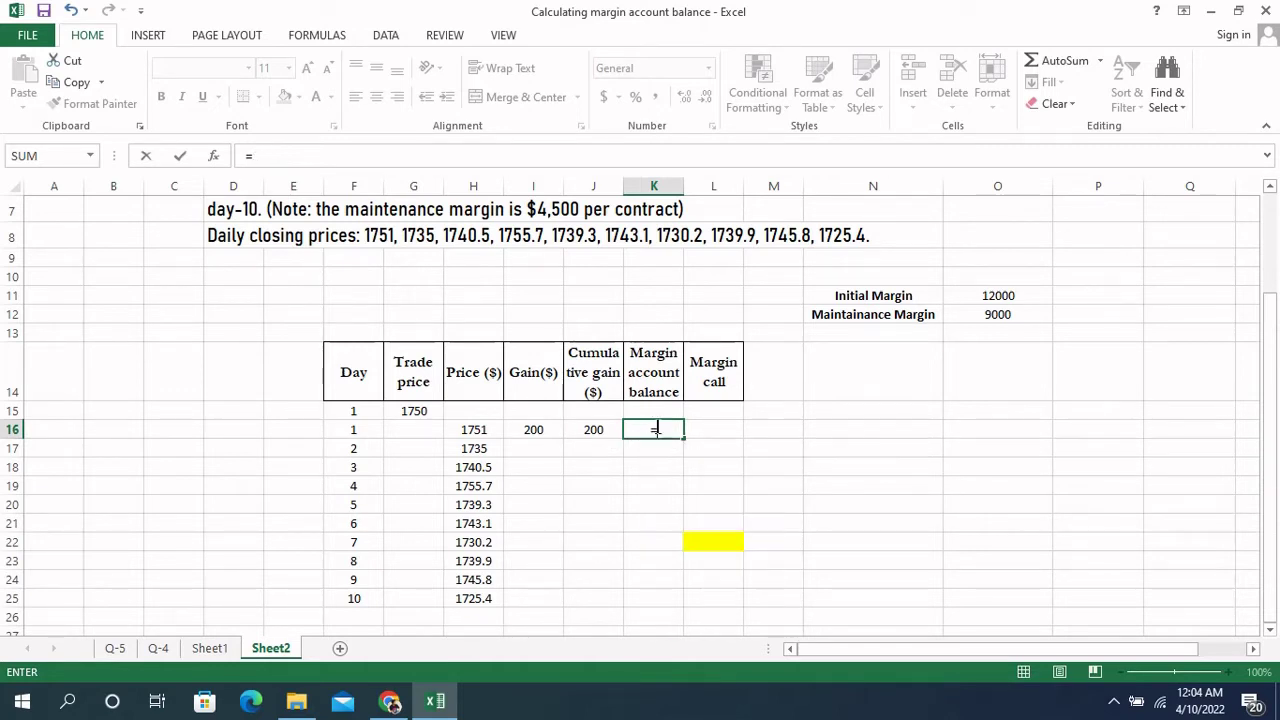
- Enter the initial margin of 12000 as the opening margin account balance in cell K15 and check it against O11
click(658, 408)
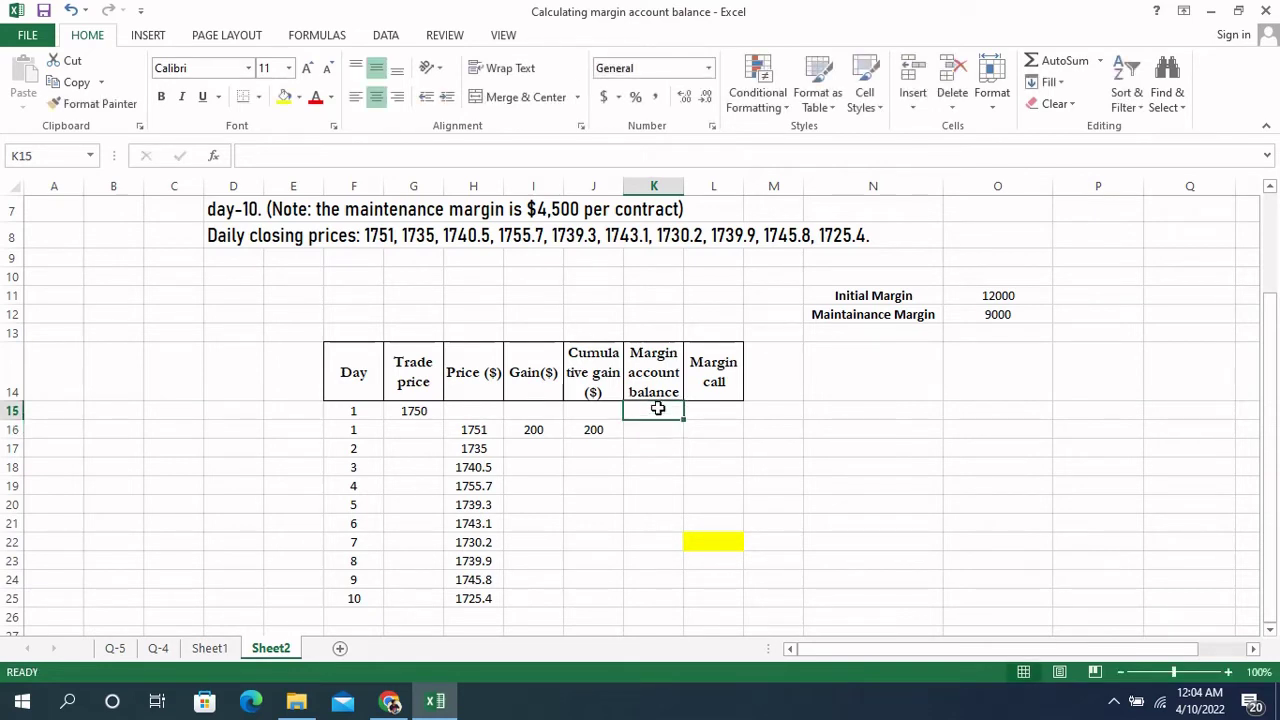
text(12000)
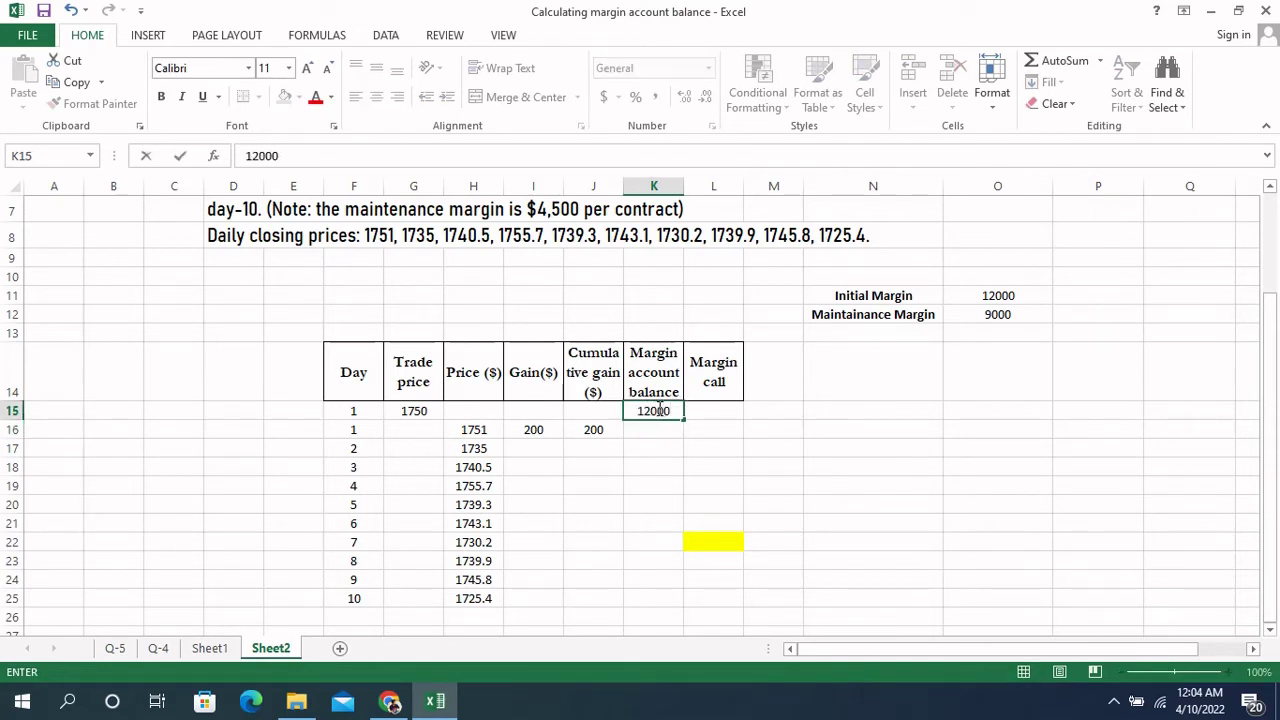
click(988, 294)
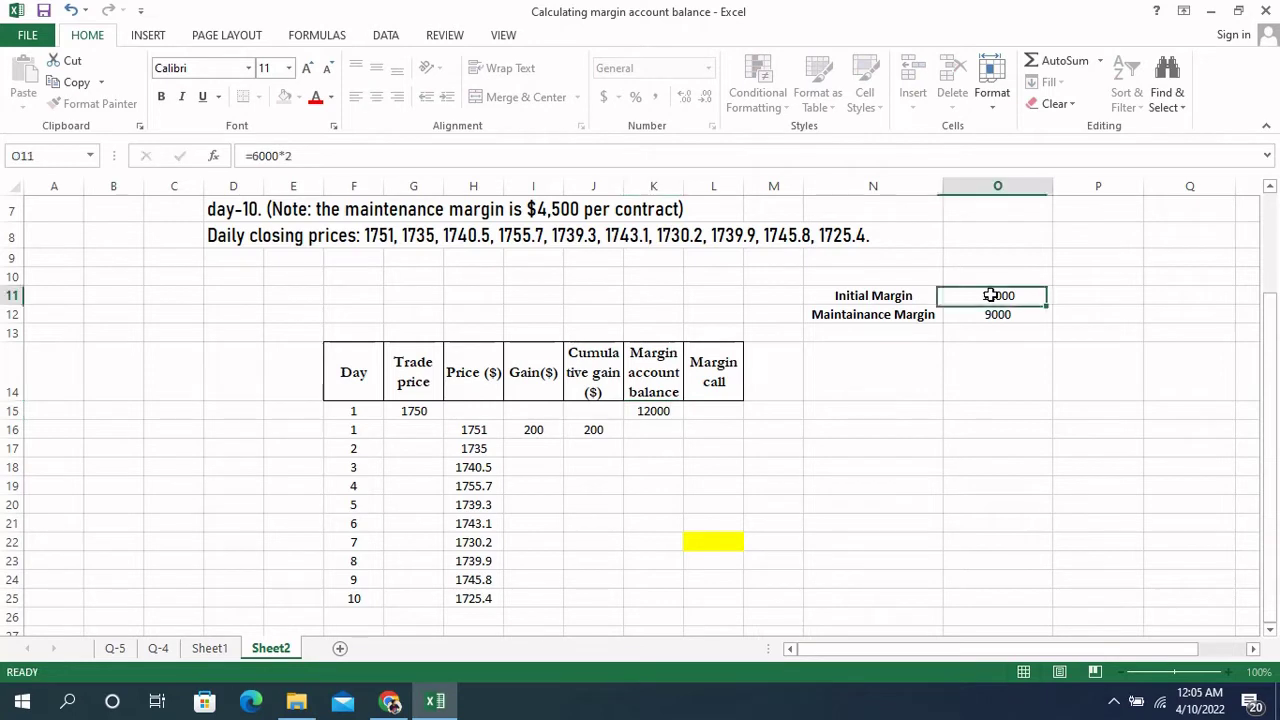
click(652, 408)
- Calculate the day 1 margin account balance in cell K16 with the formula =SUM(K15,I16)
click(659, 432)
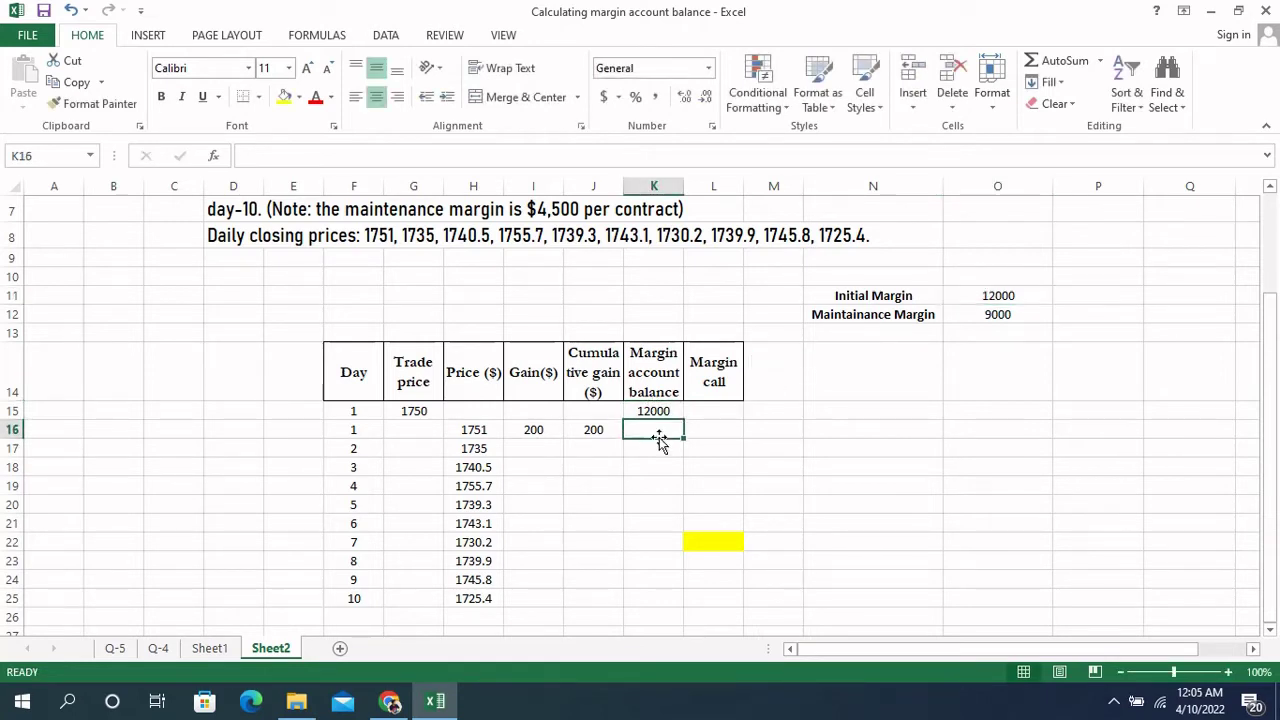
text(=sum)
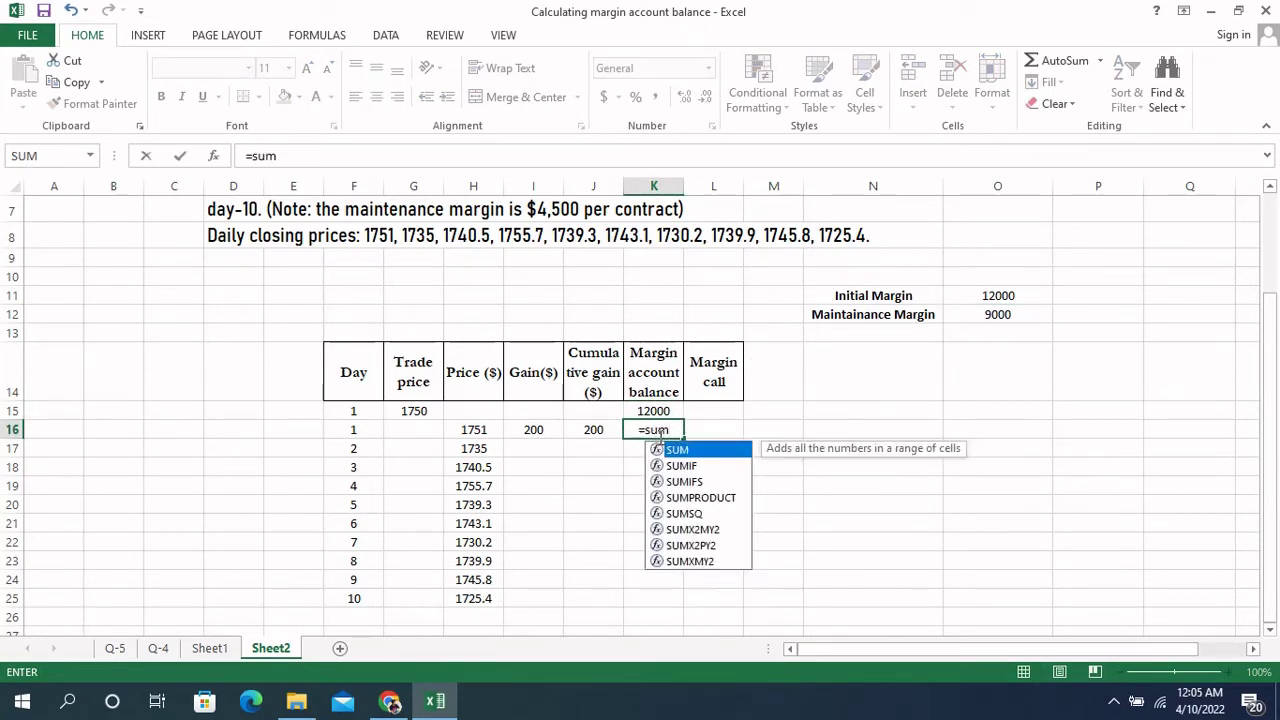
double_click(688, 451)
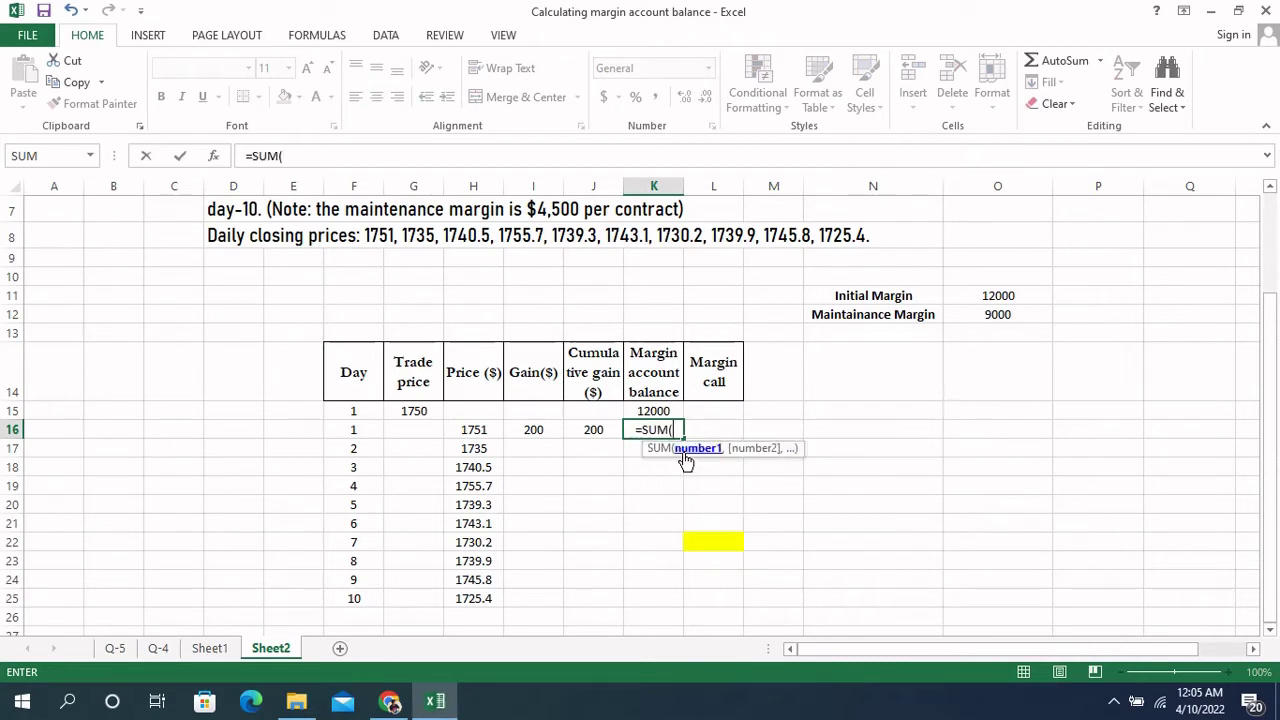
click(652, 408)
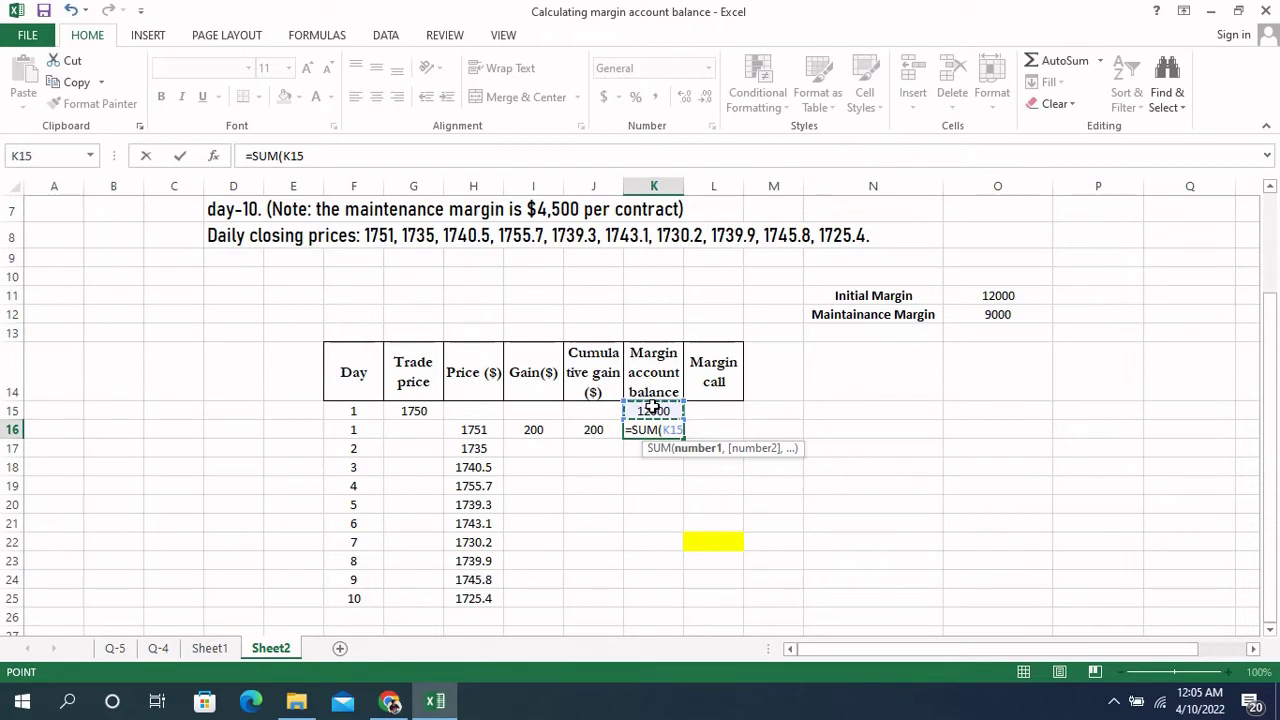
text(,)
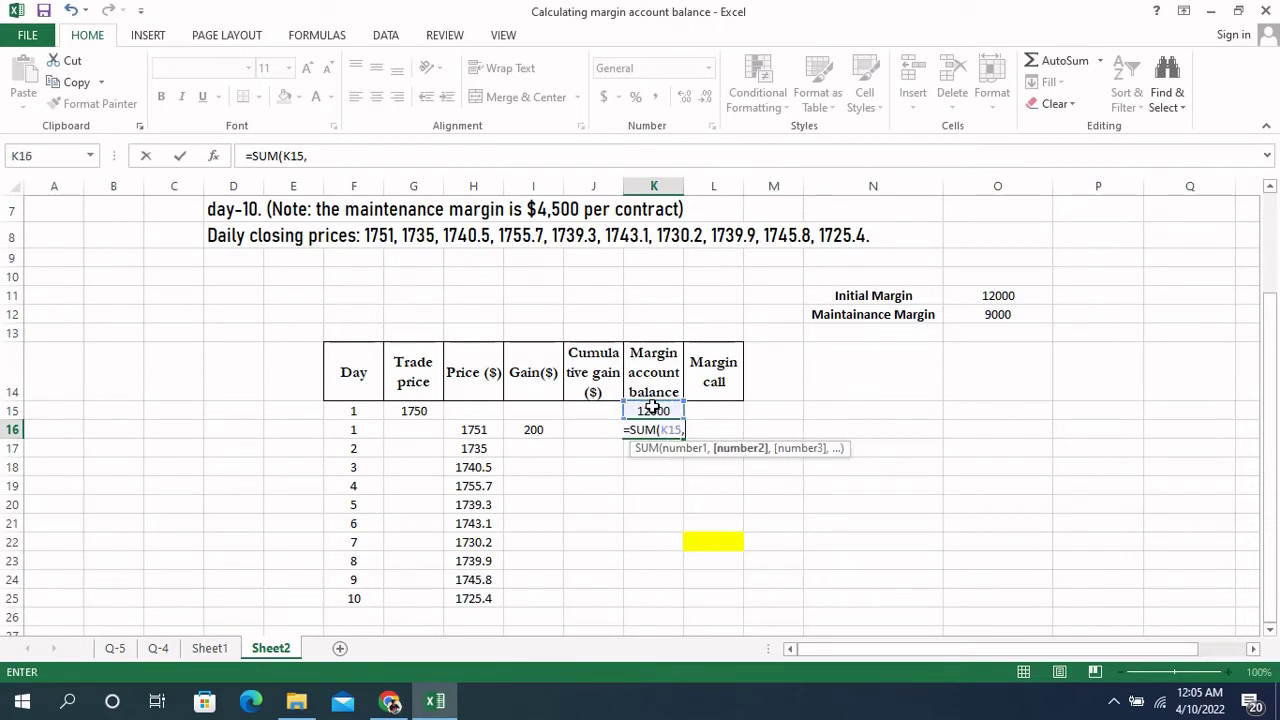
click(535, 430)
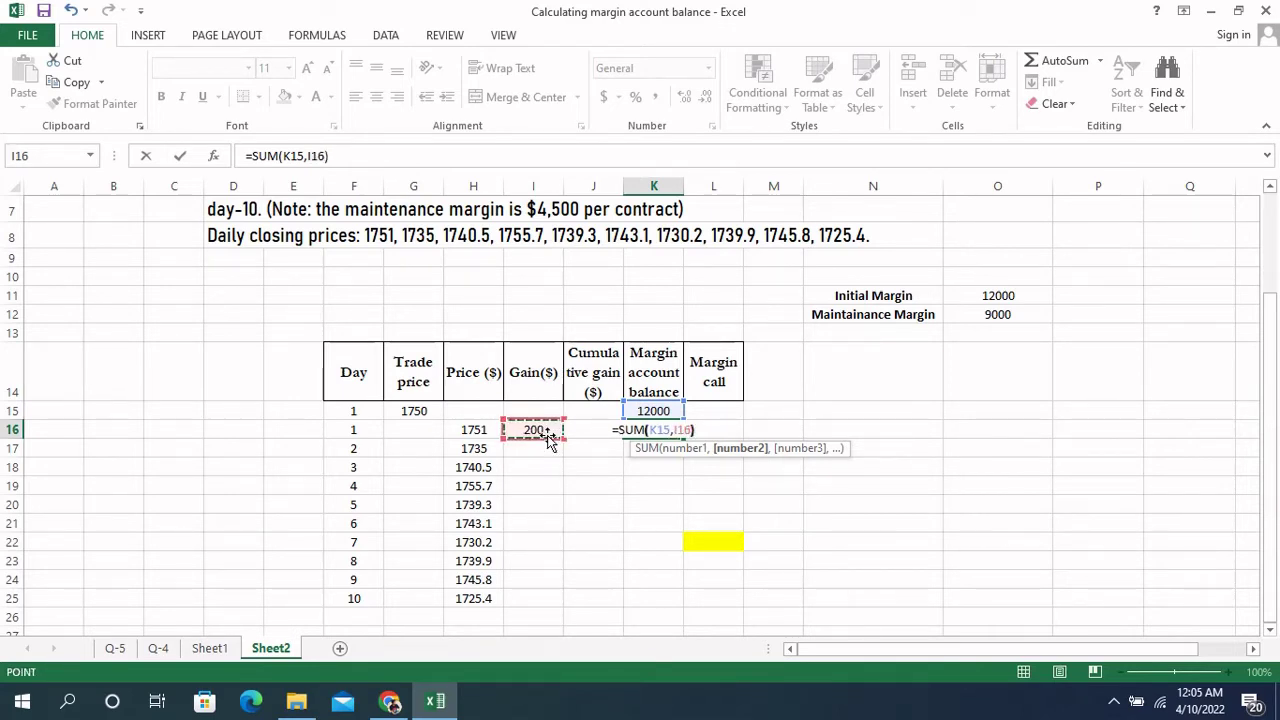
text())
key(Return)
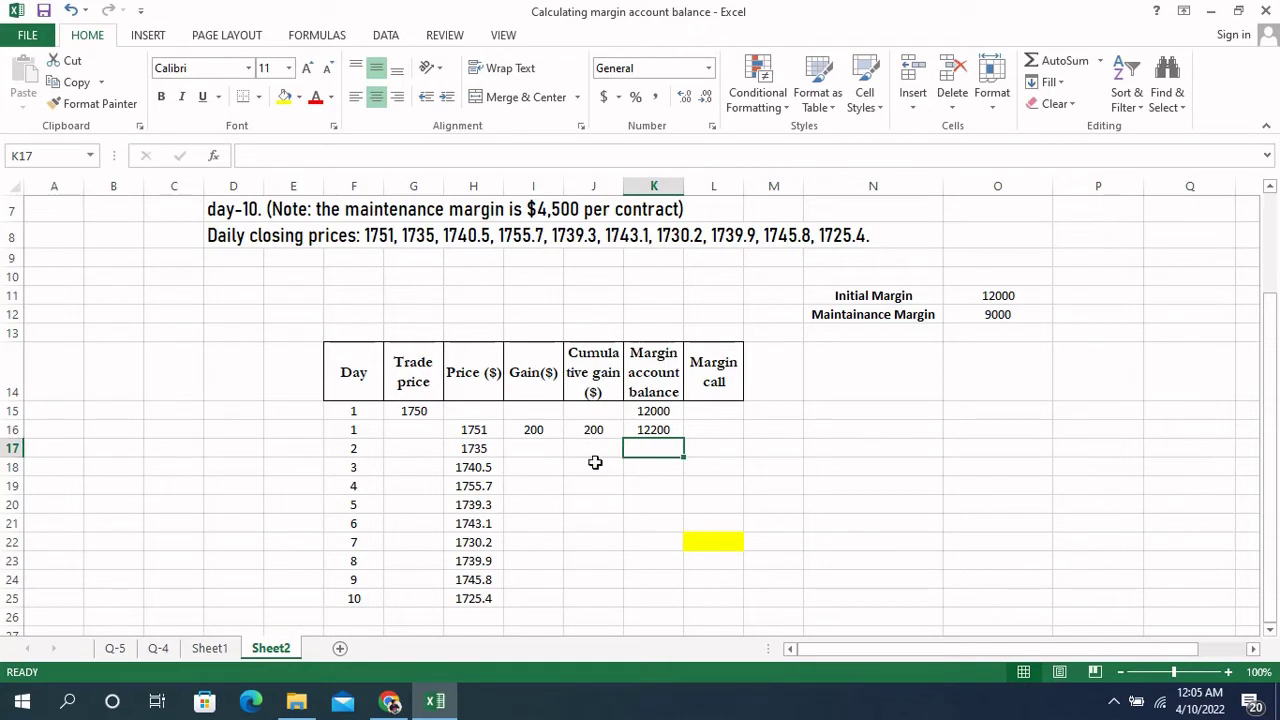
click(656, 436)
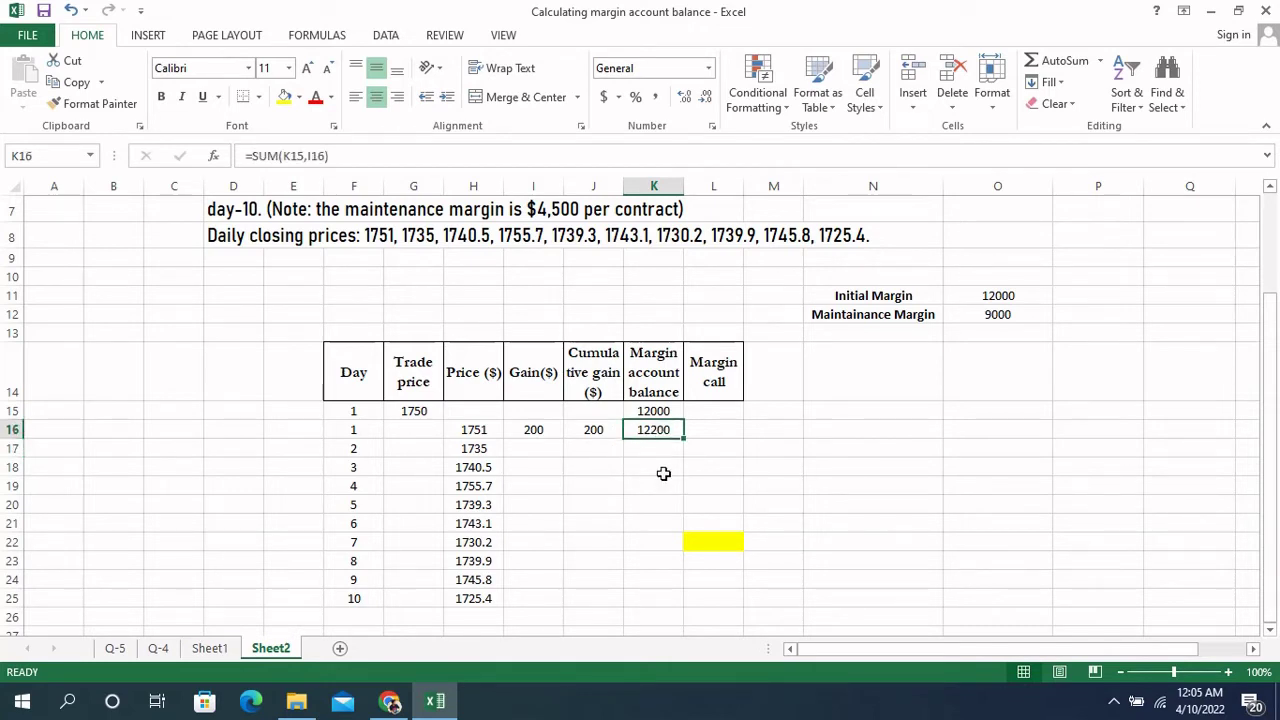
- Calculate the day 2 gain in cell I17 with the formula =(H17-H16)*200
click(526, 453)
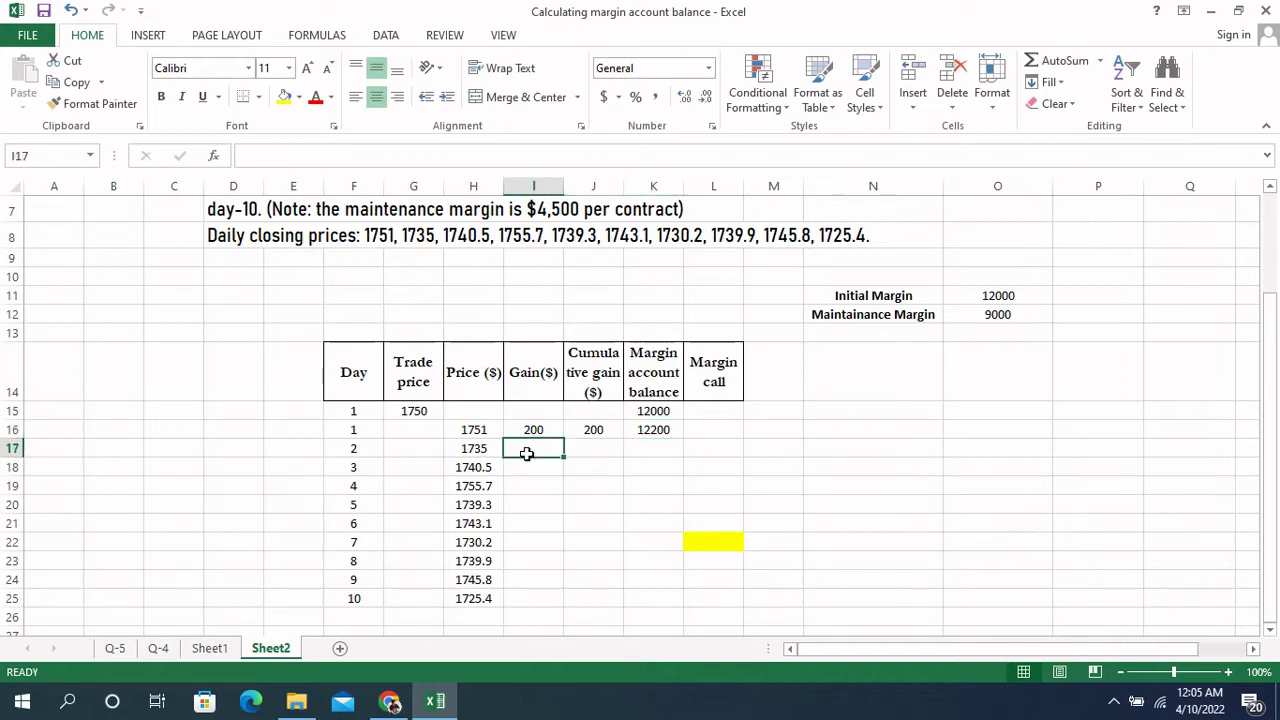
text(=)
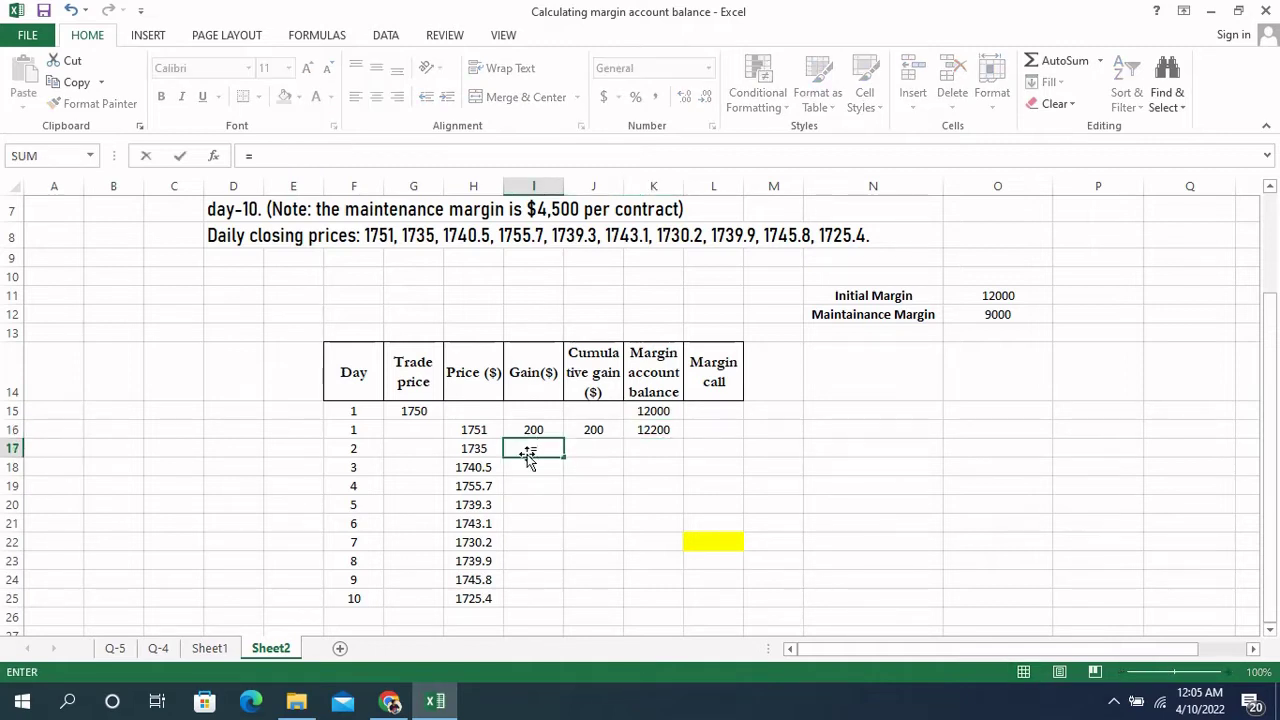
text(()
click(474, 449)
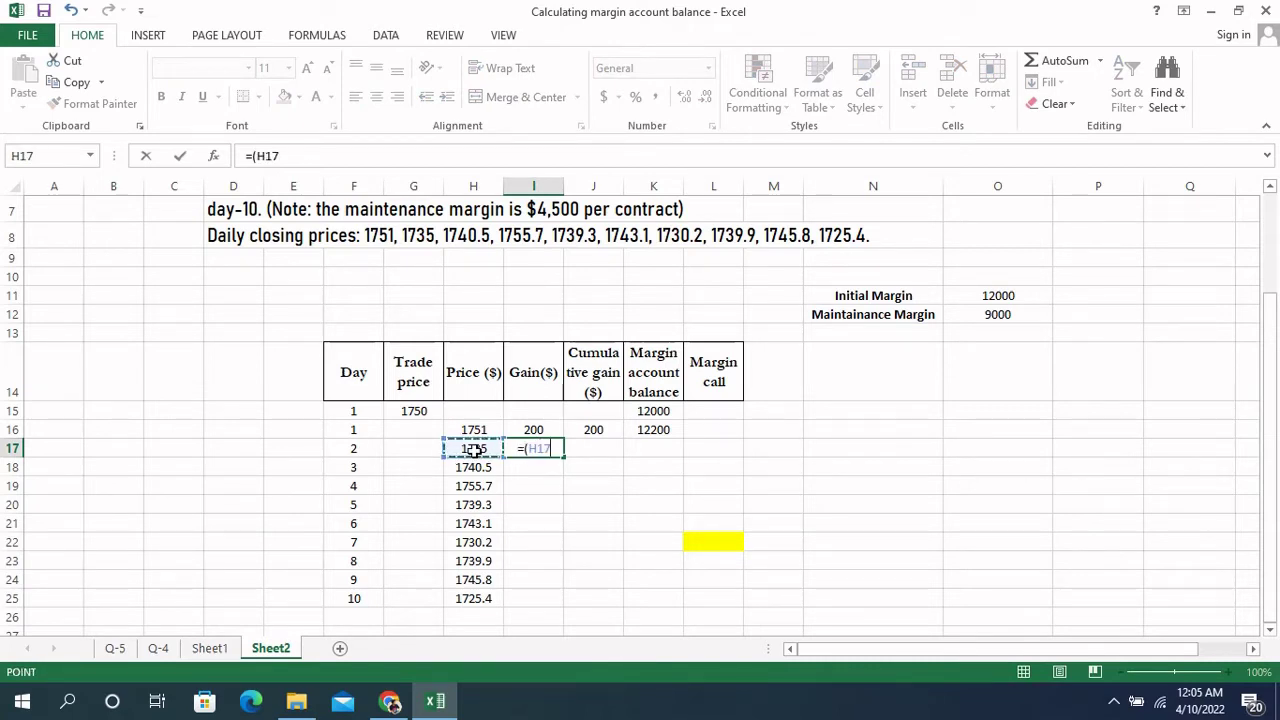
text(-)
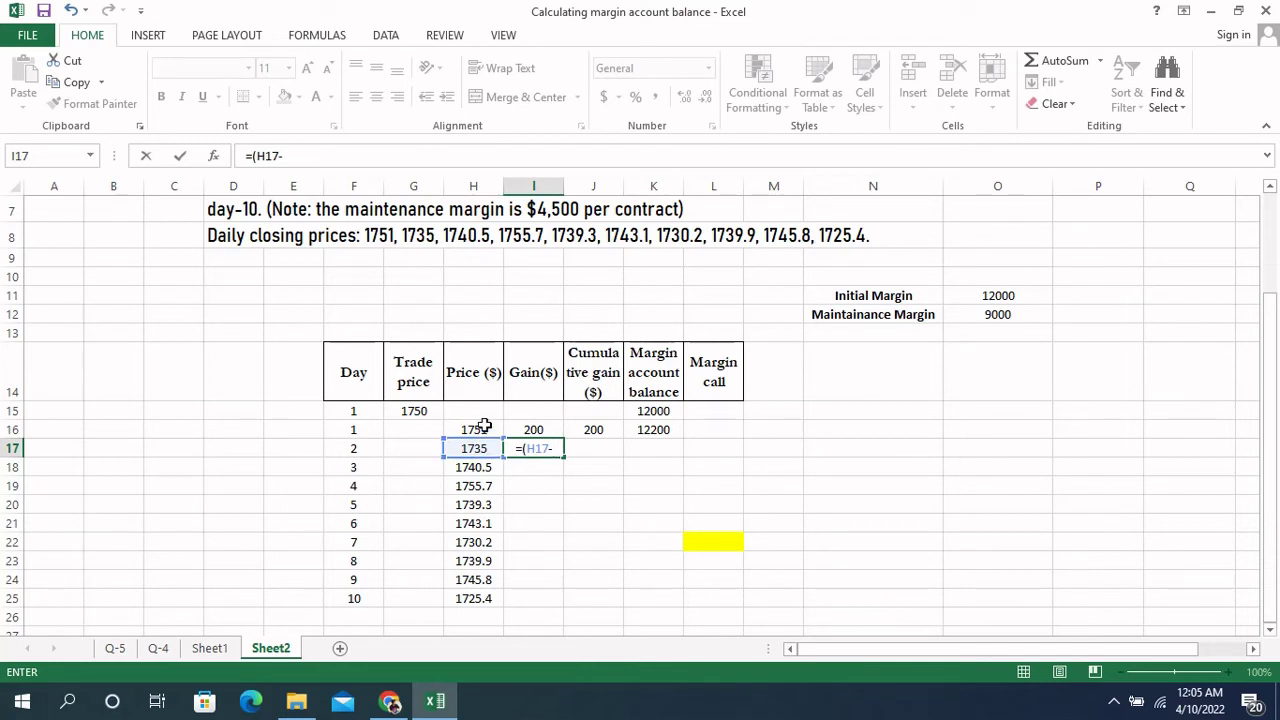
click(484, 428)
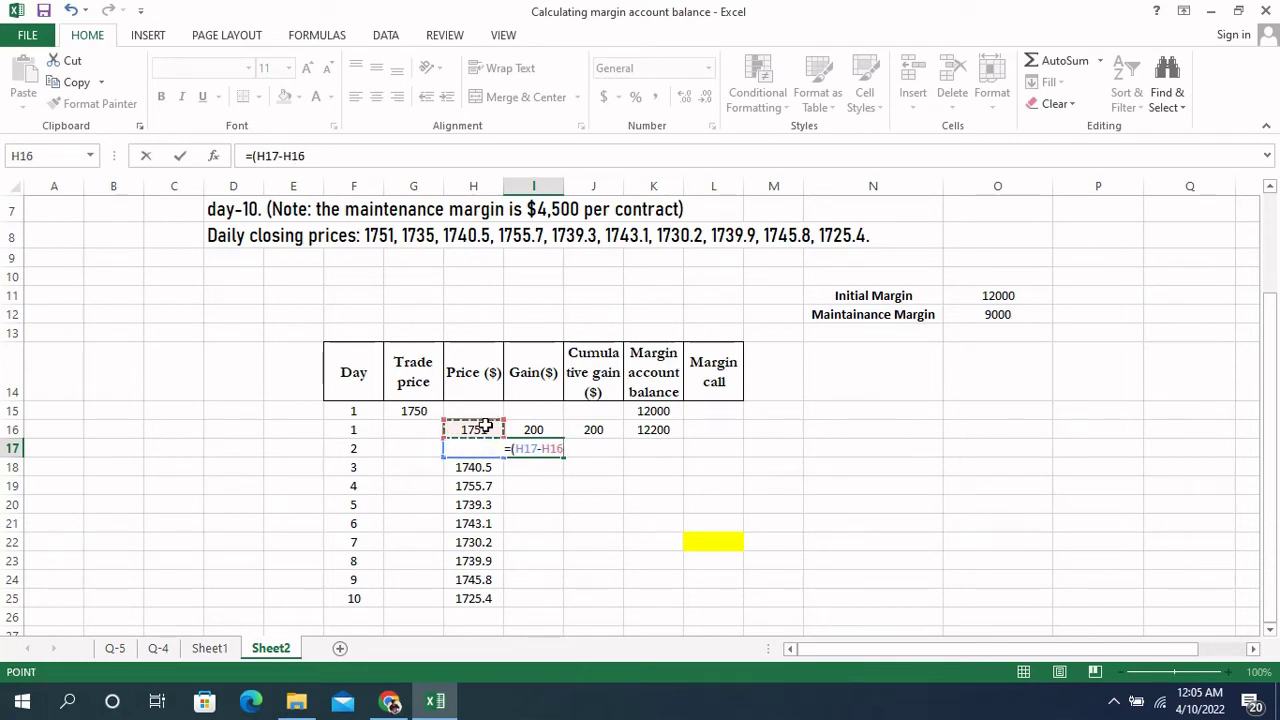
text()*200)
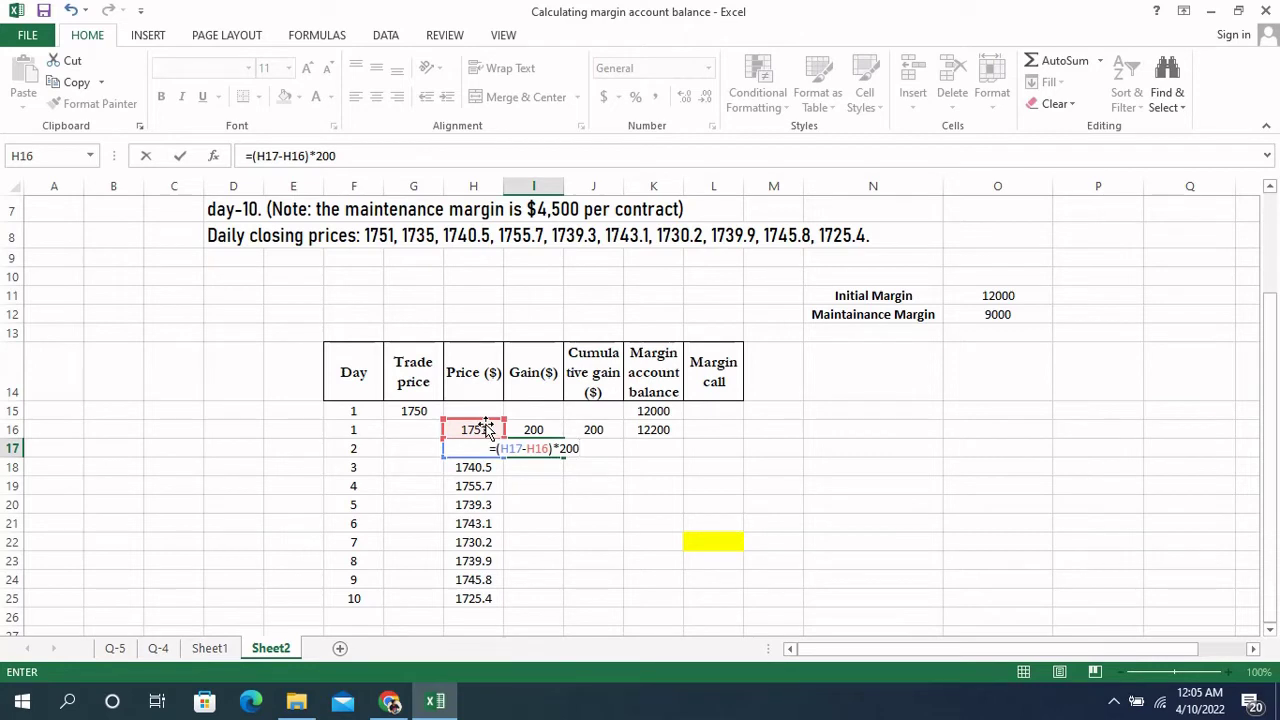
key(Return)
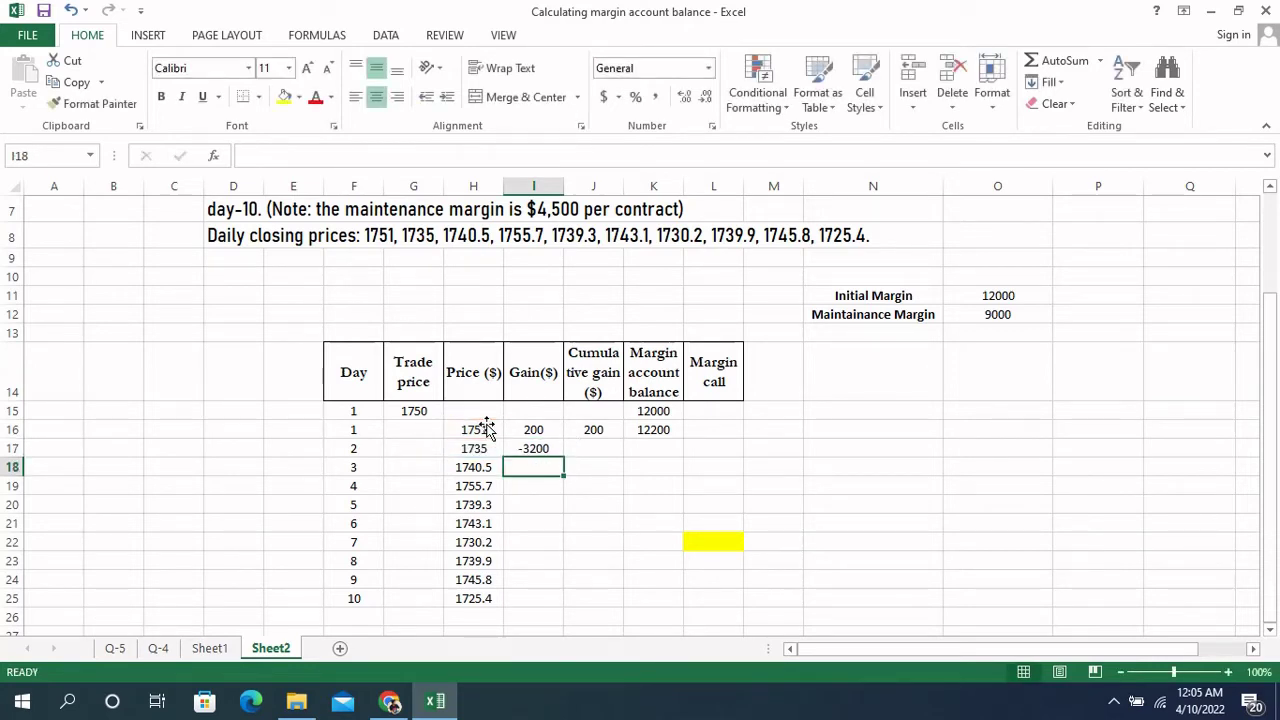
- Calculate the day 2 cumulative gain in cell J17 with the formula =J16+I17
click(590, 449)
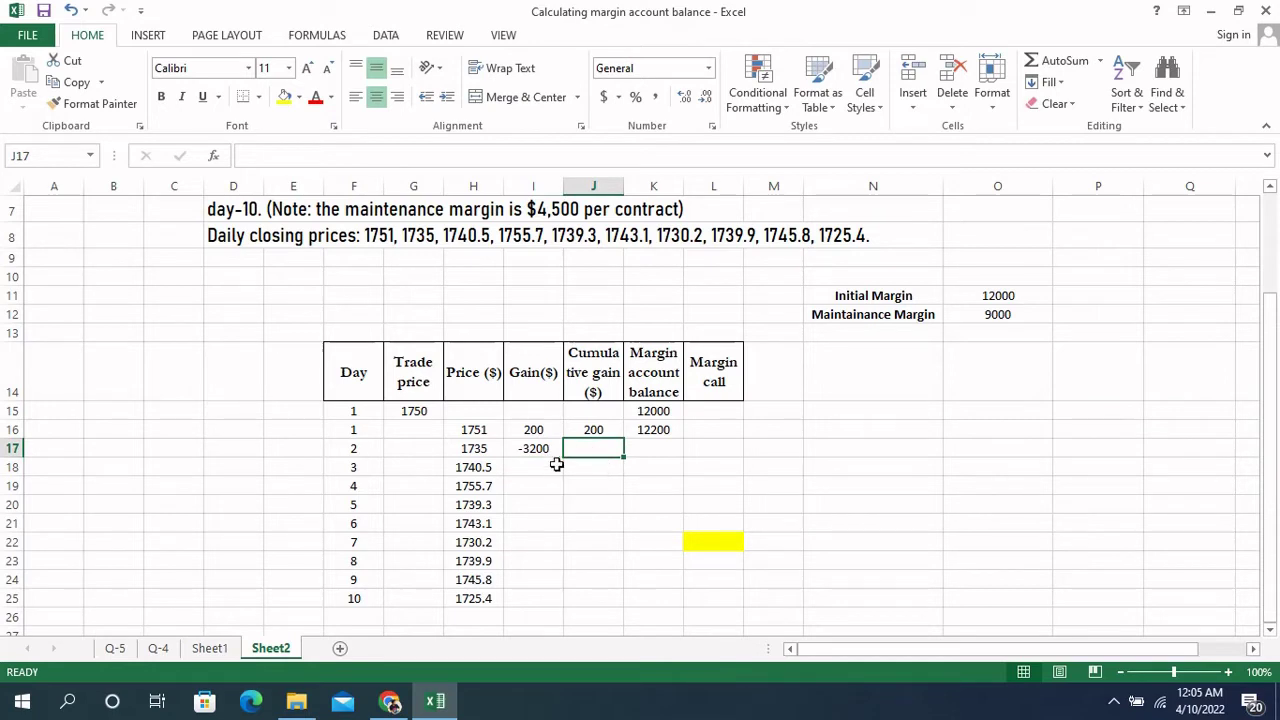
click(540, 452)
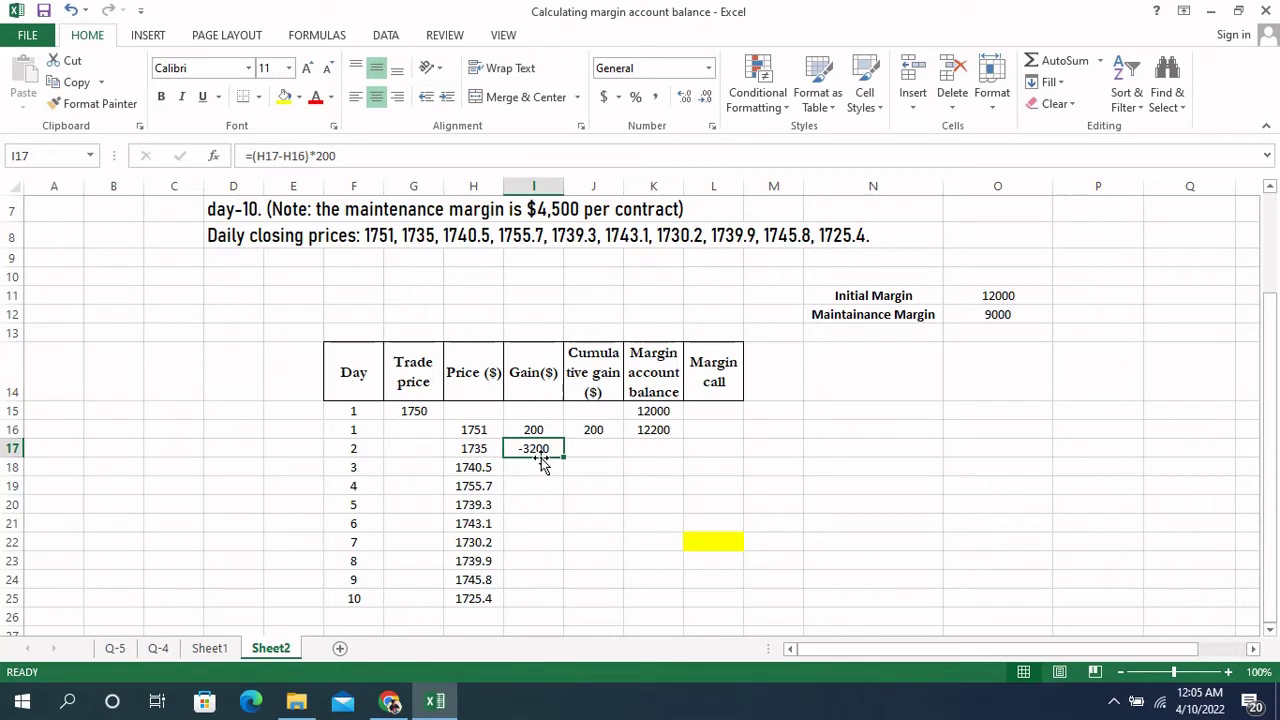
click(484, 448)
click(484, 428)
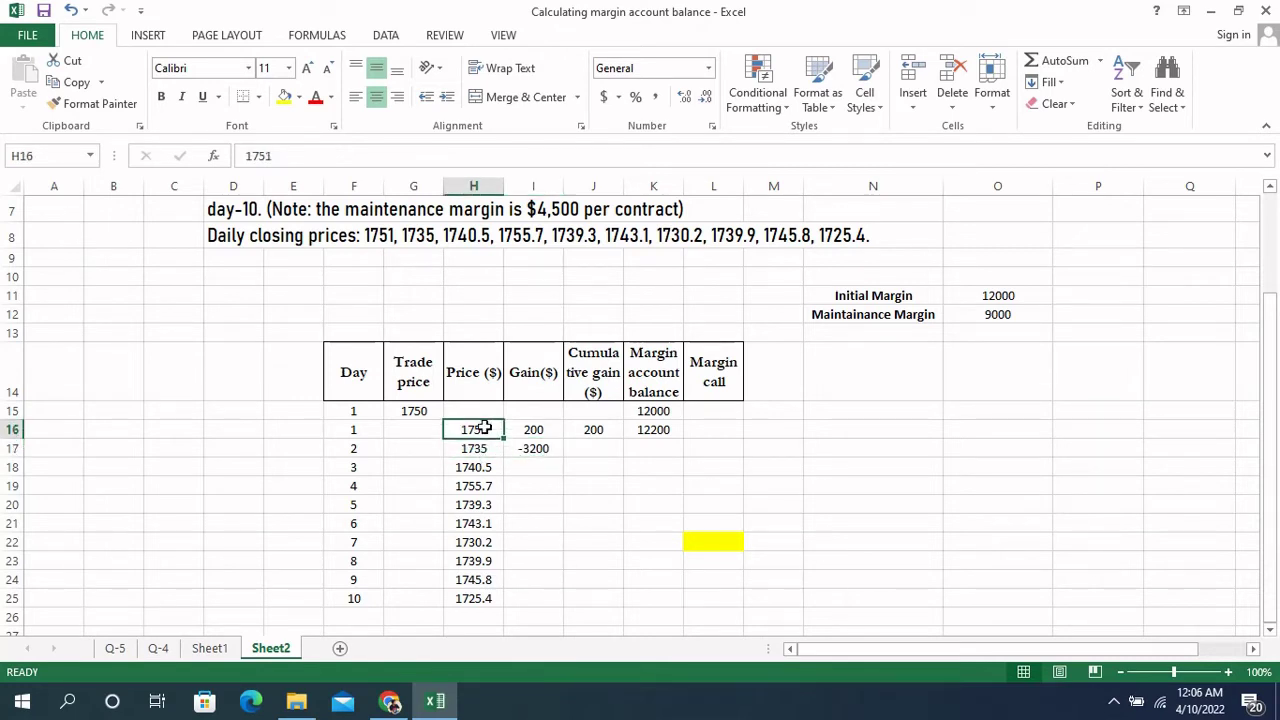
click(600, 449)
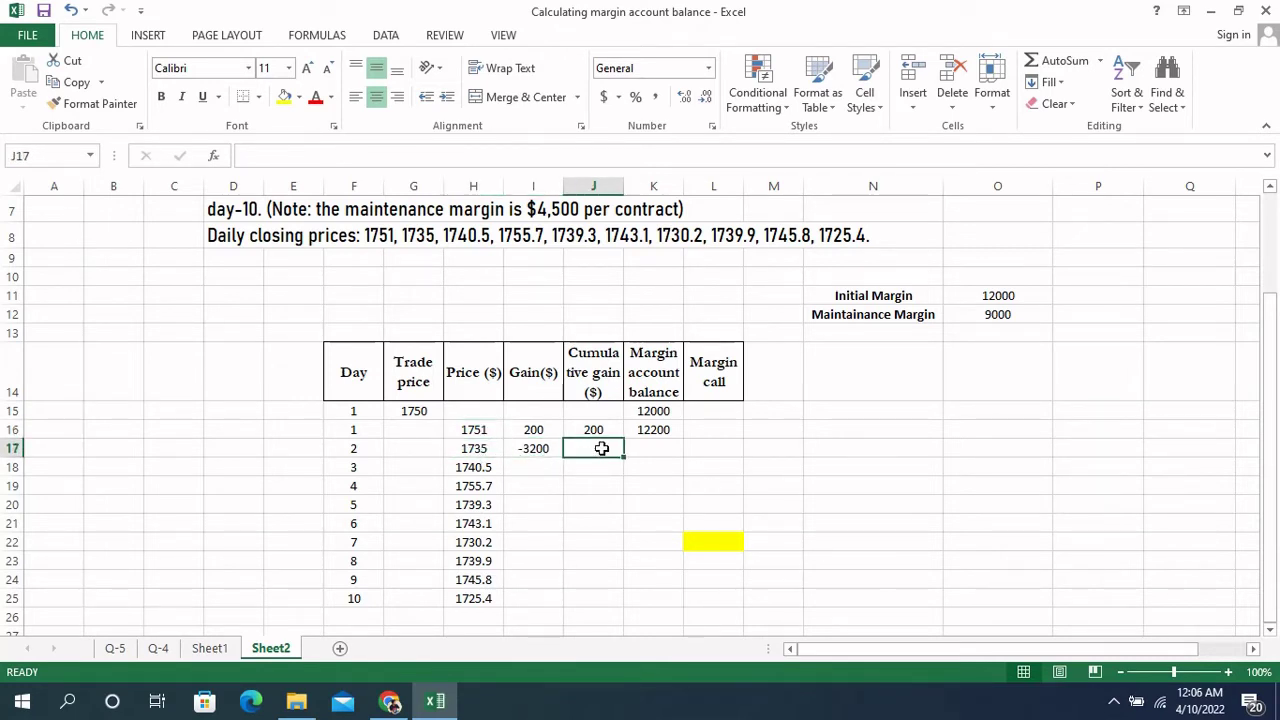
click(552, 452)
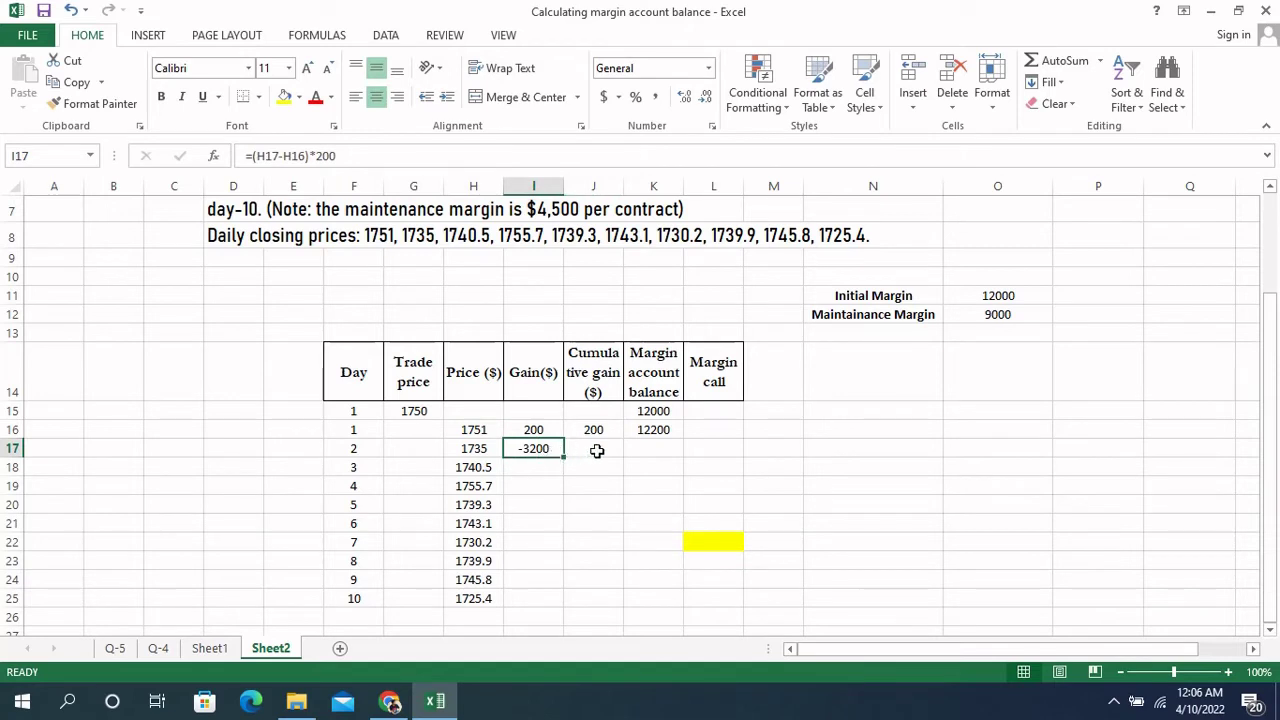
click(597, 451)
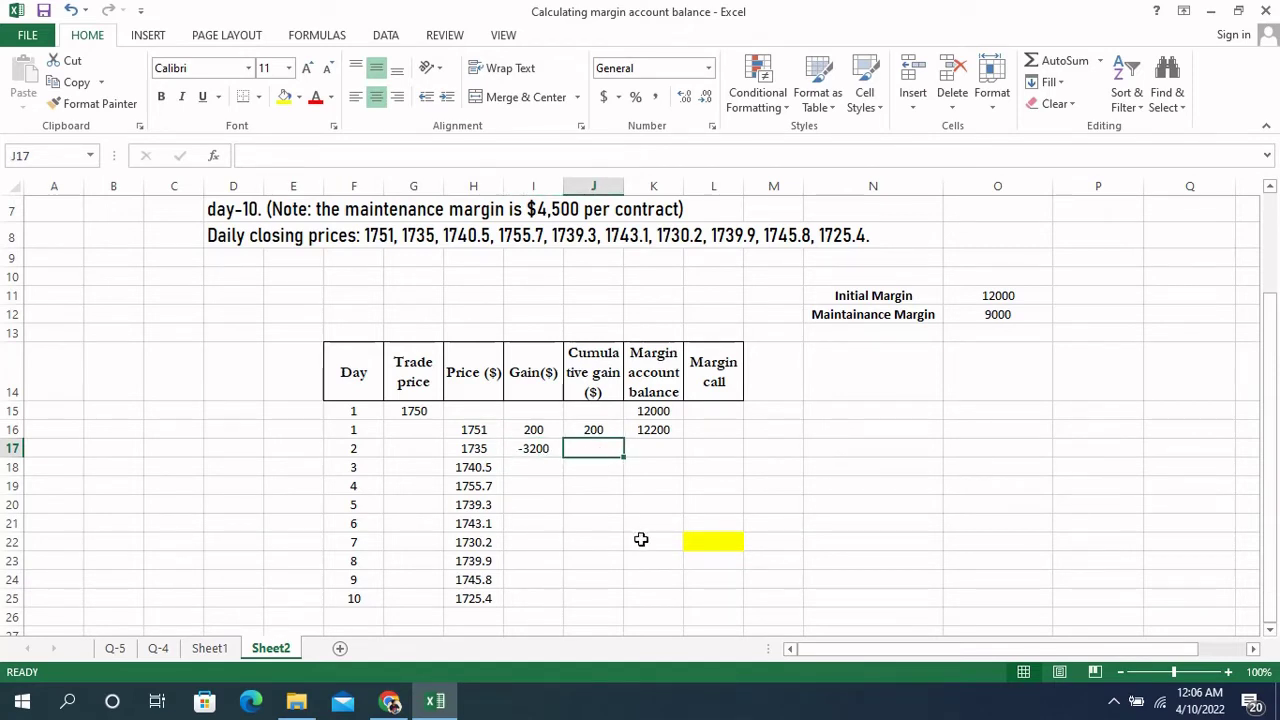
text(=)
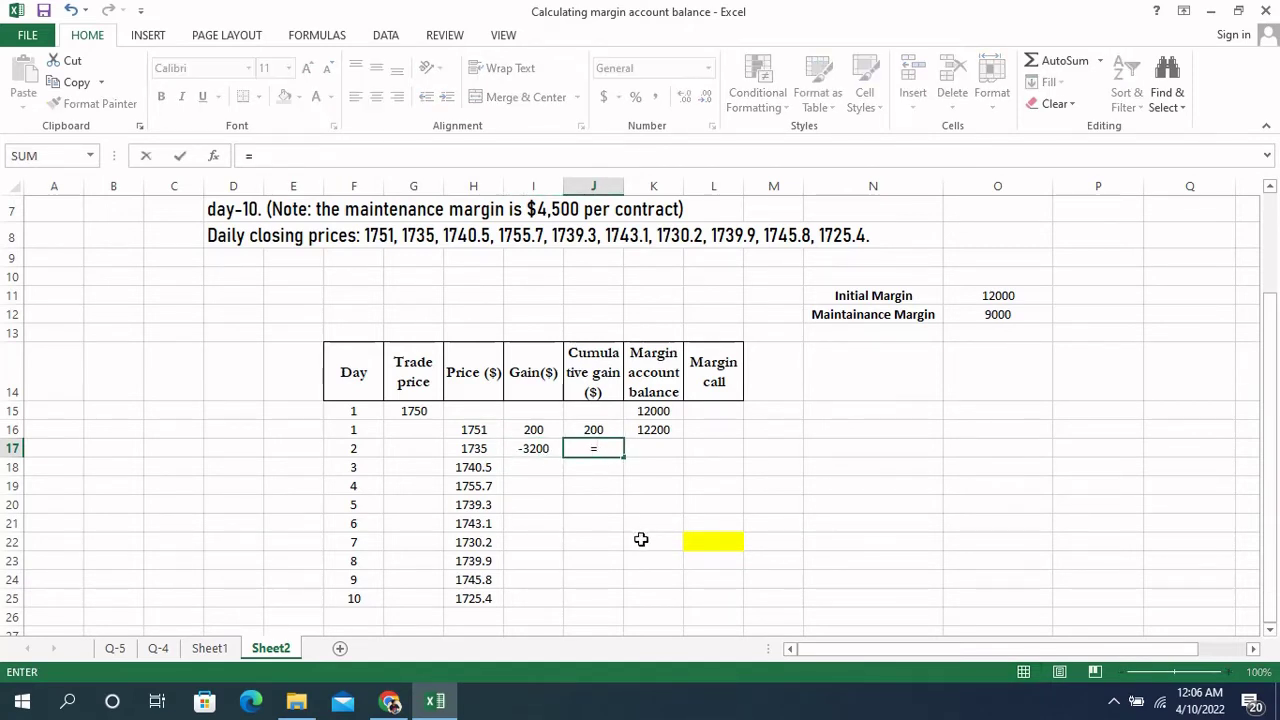
click(598, 430)
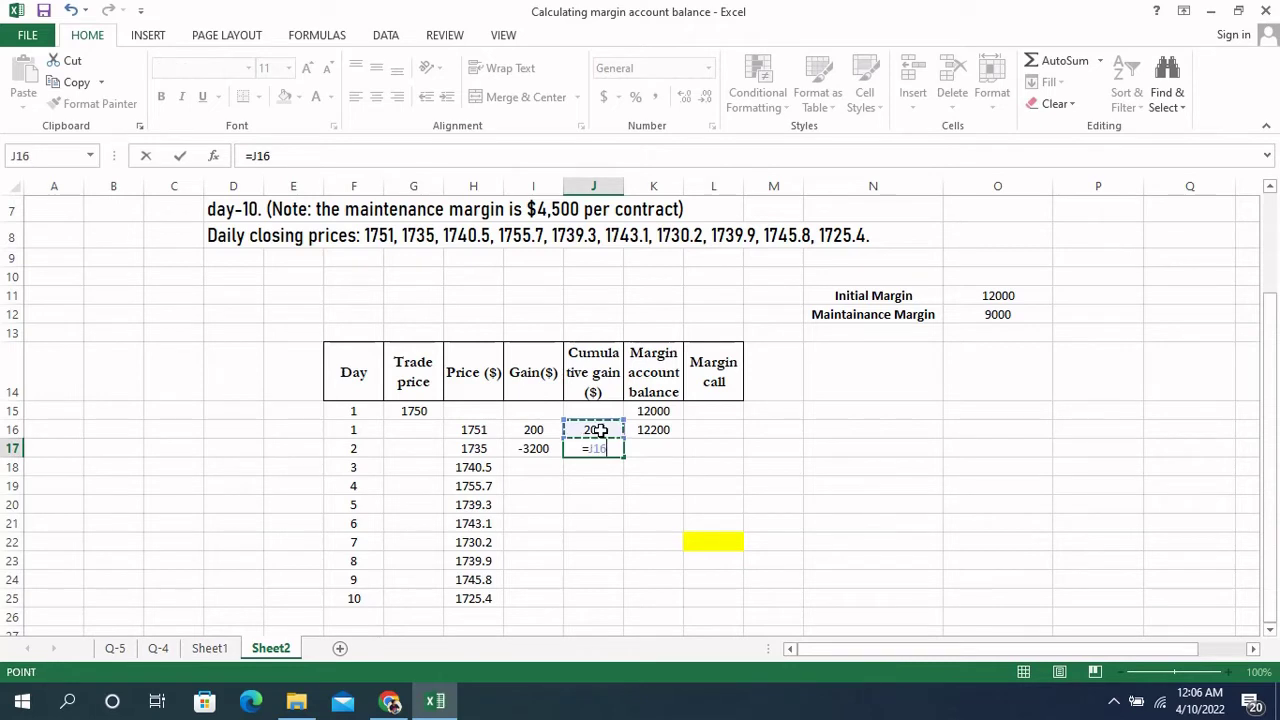
text(+)
click(528, 449)
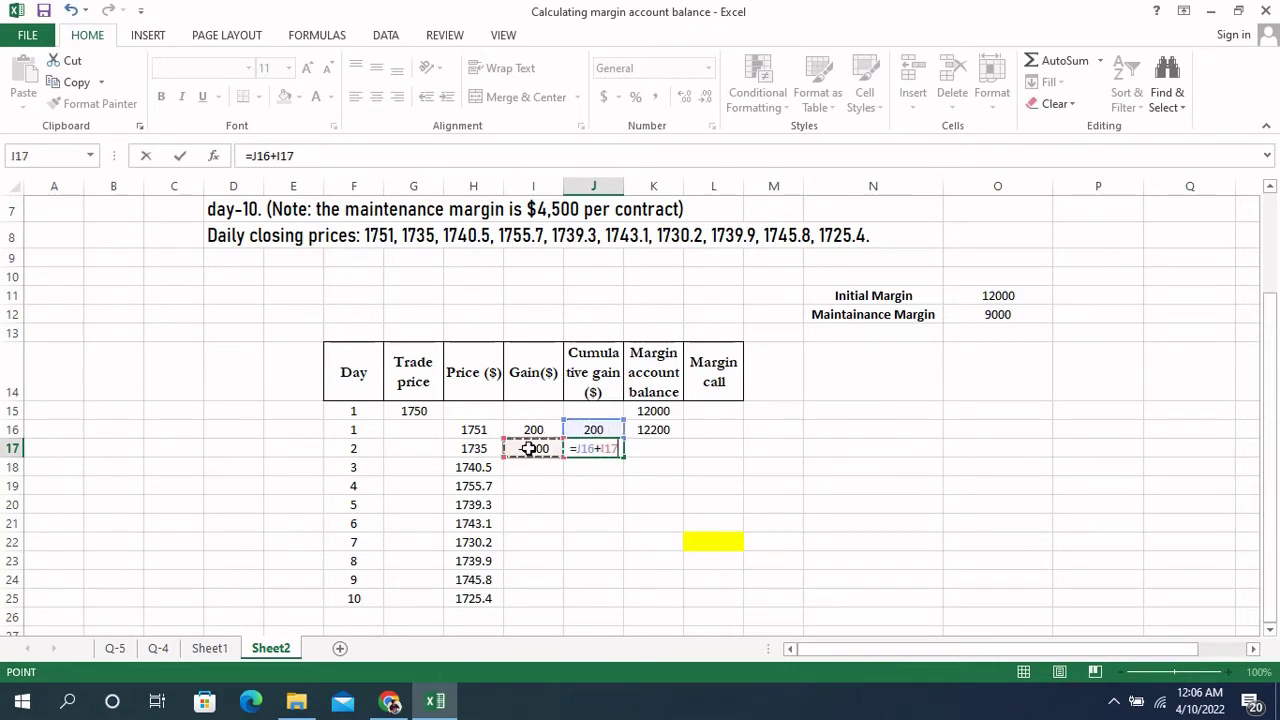
key(Return)
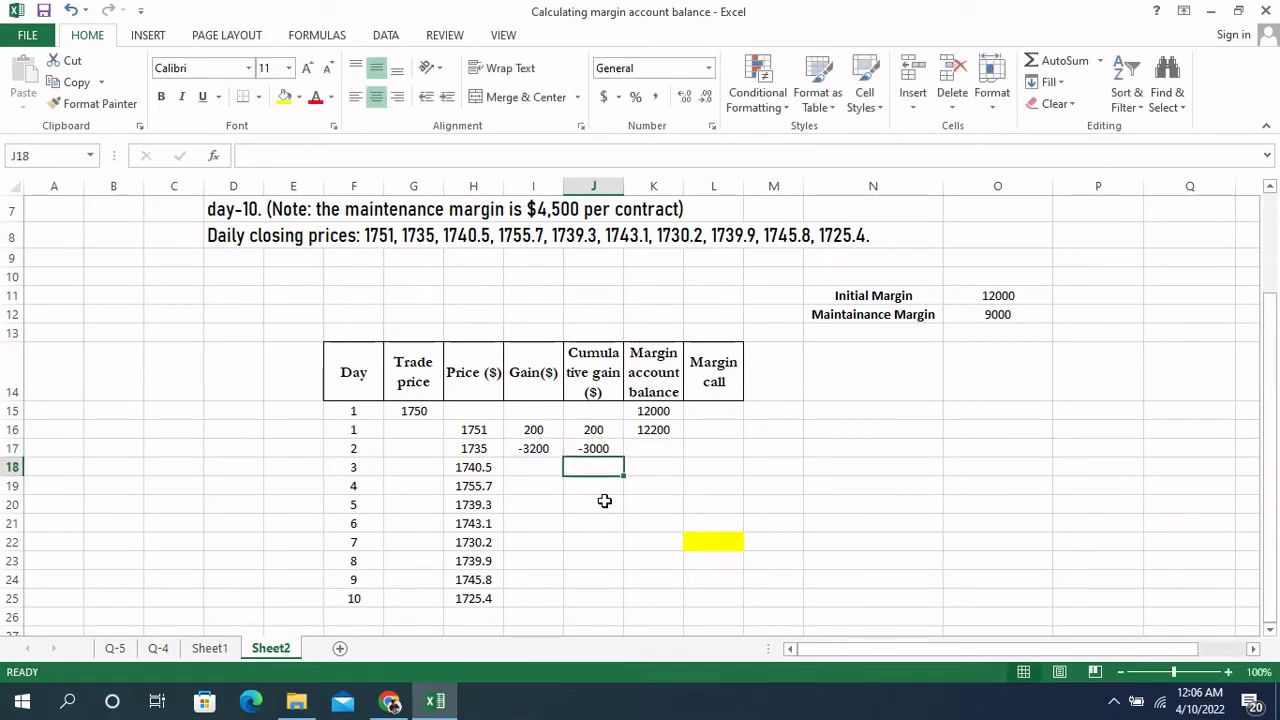
- Calculate the day 2 margin account balance in cell K17 with the formula =SUM(K16,I17)
click(646, 446)
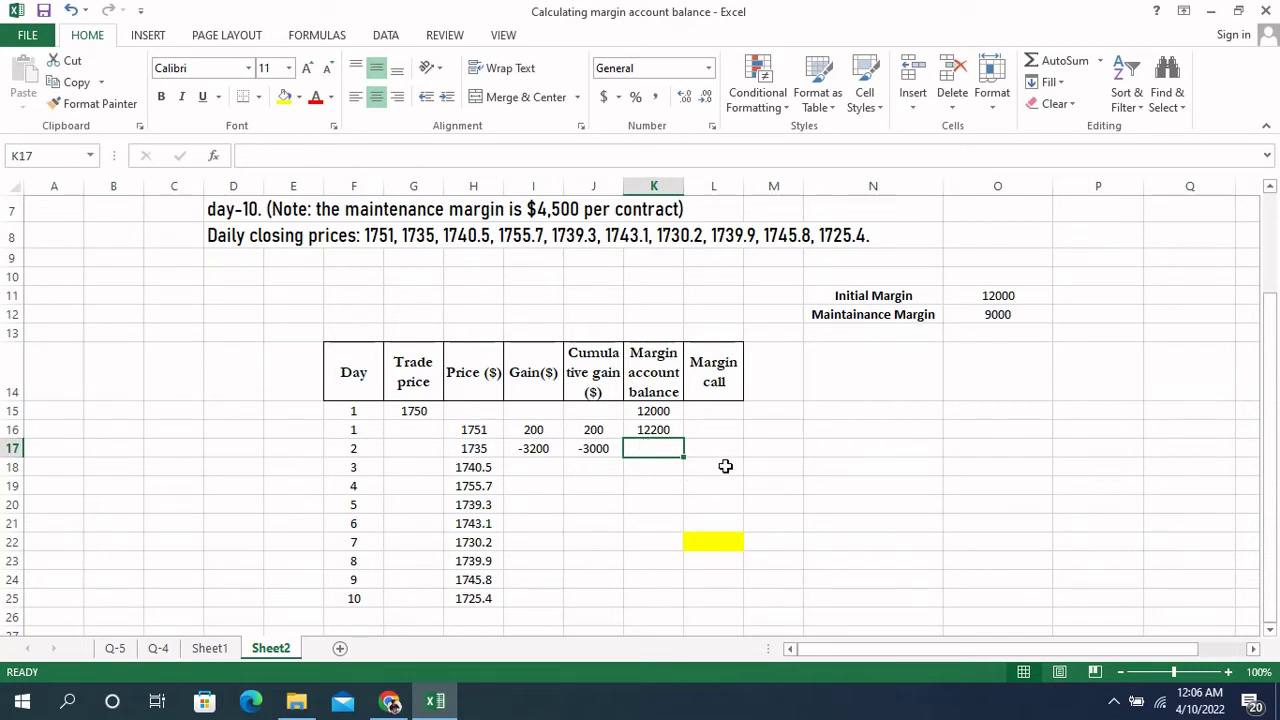
text(=)
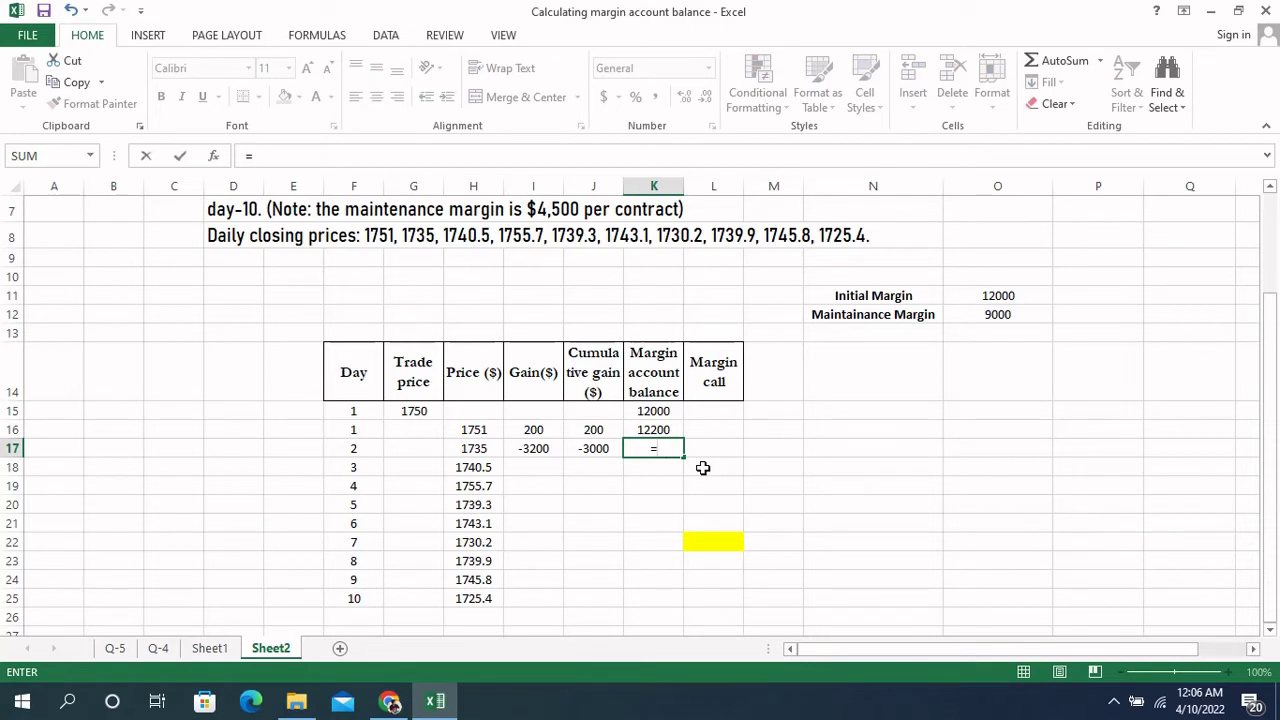
text(sum)
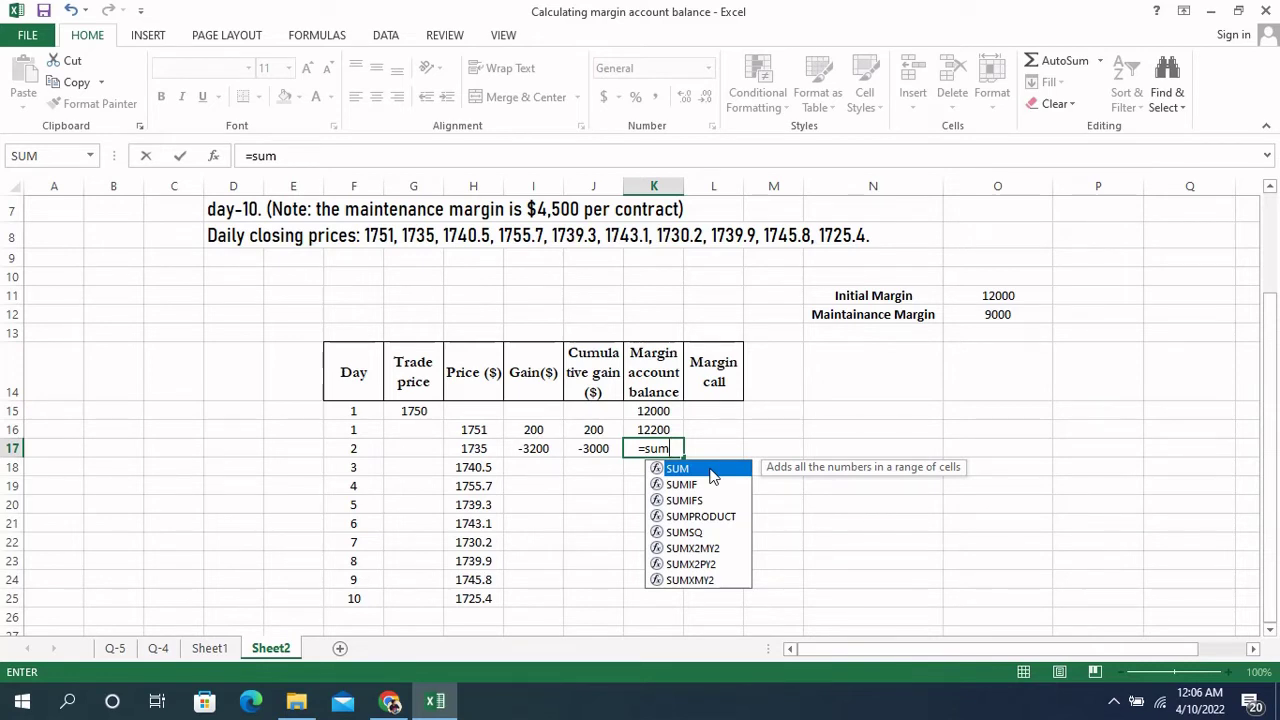
double_click(713, 475)
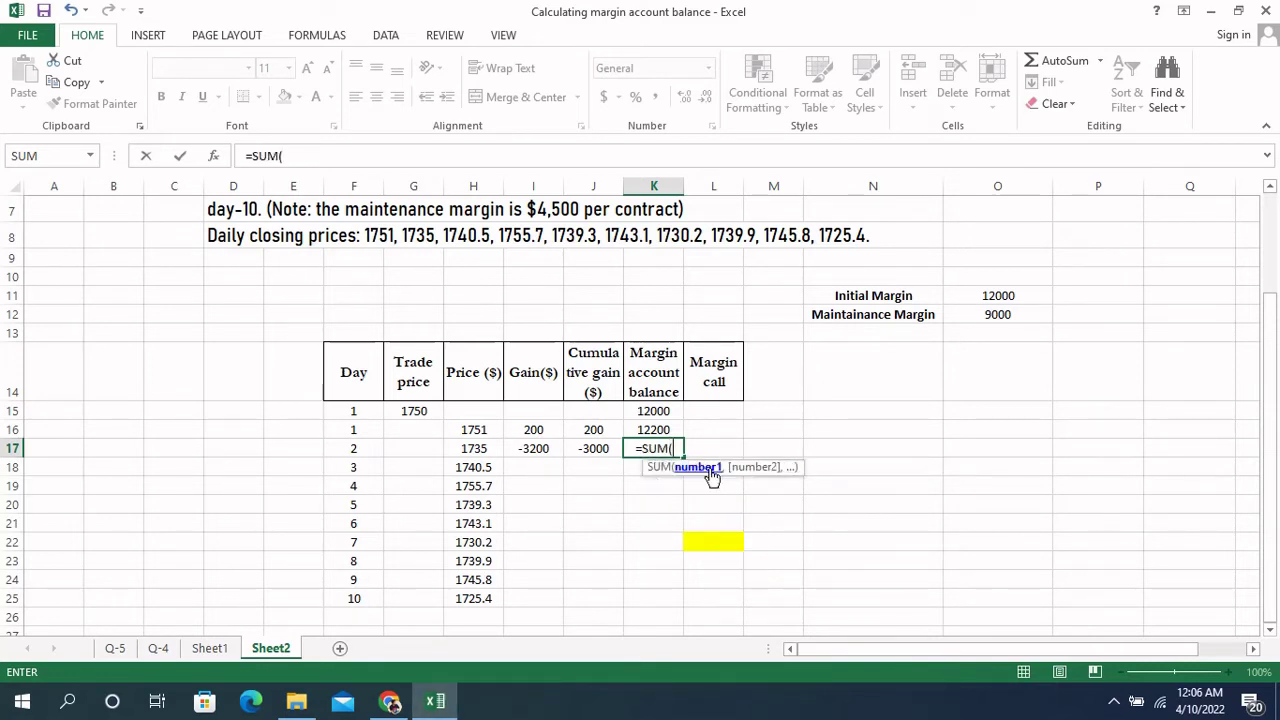
click(664, 431)
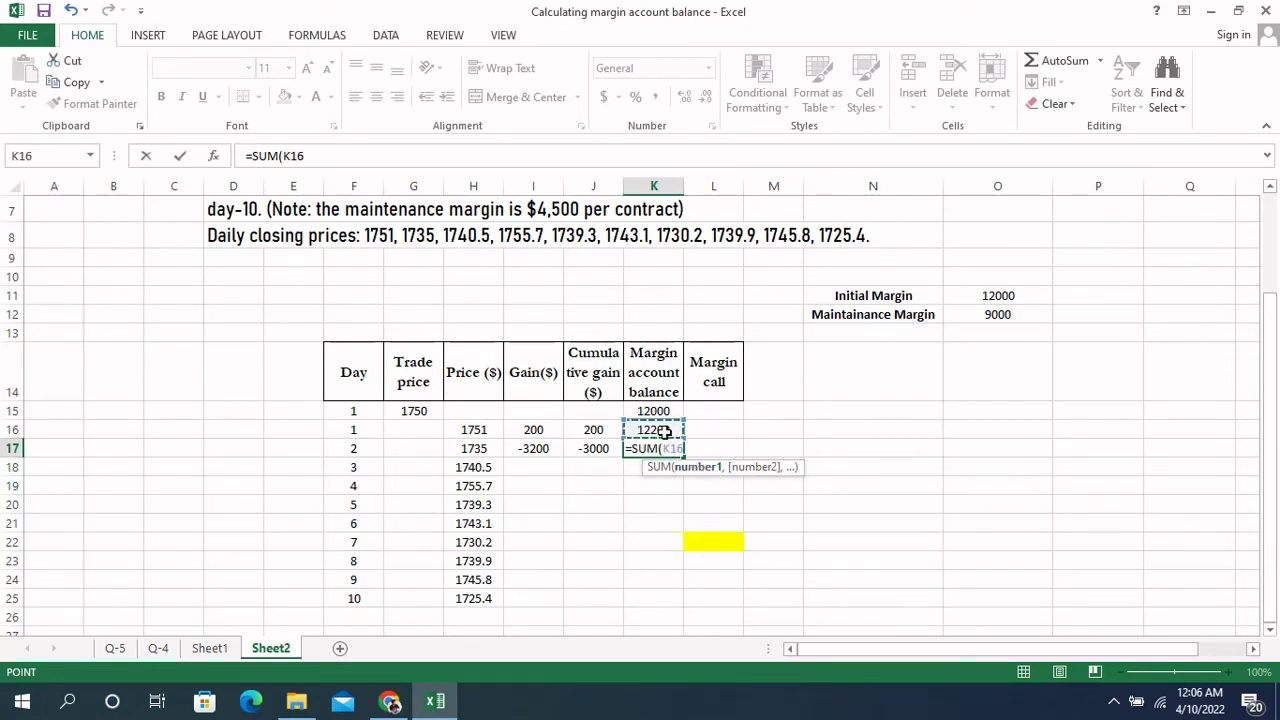
text(,)
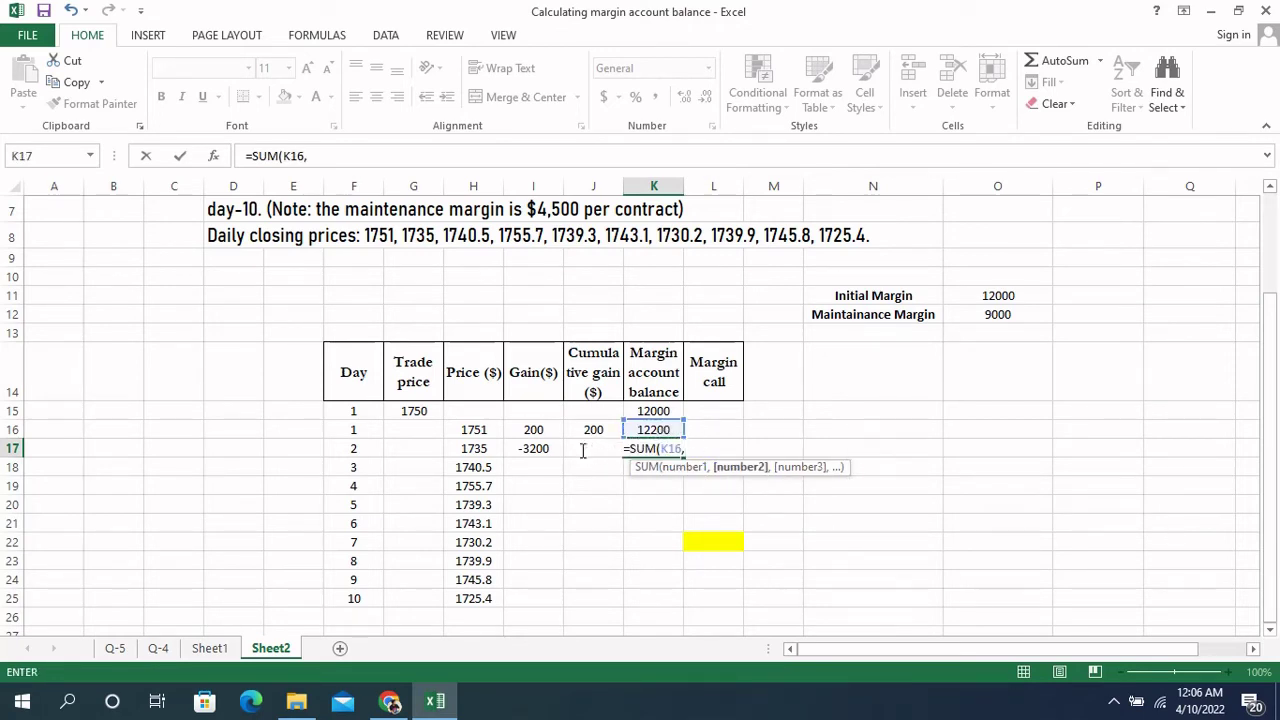
click(533, 449)
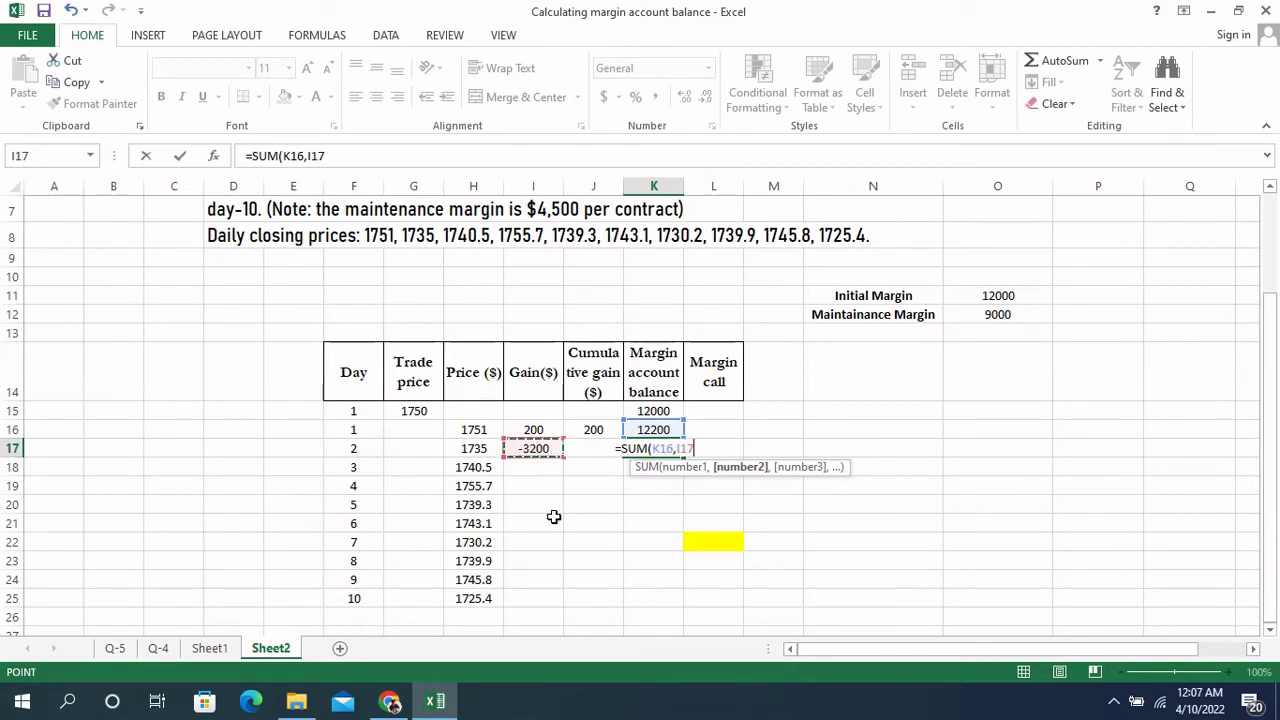
text())
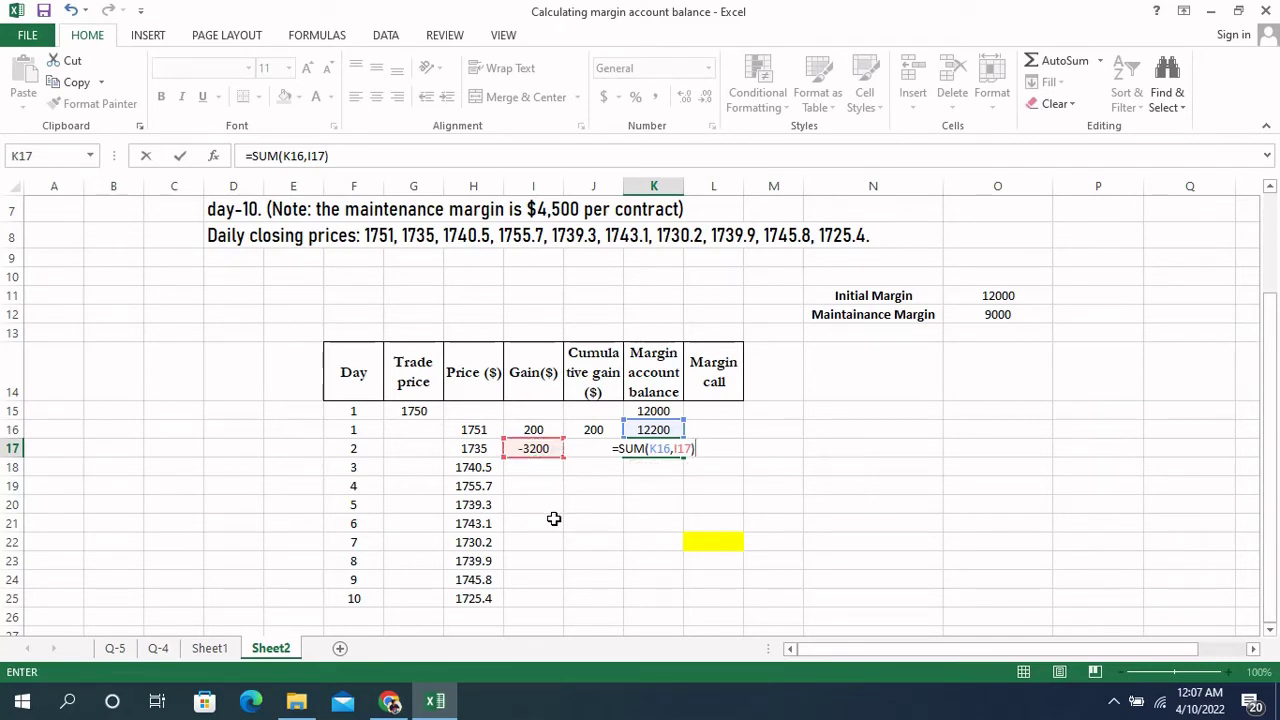
key(Return)
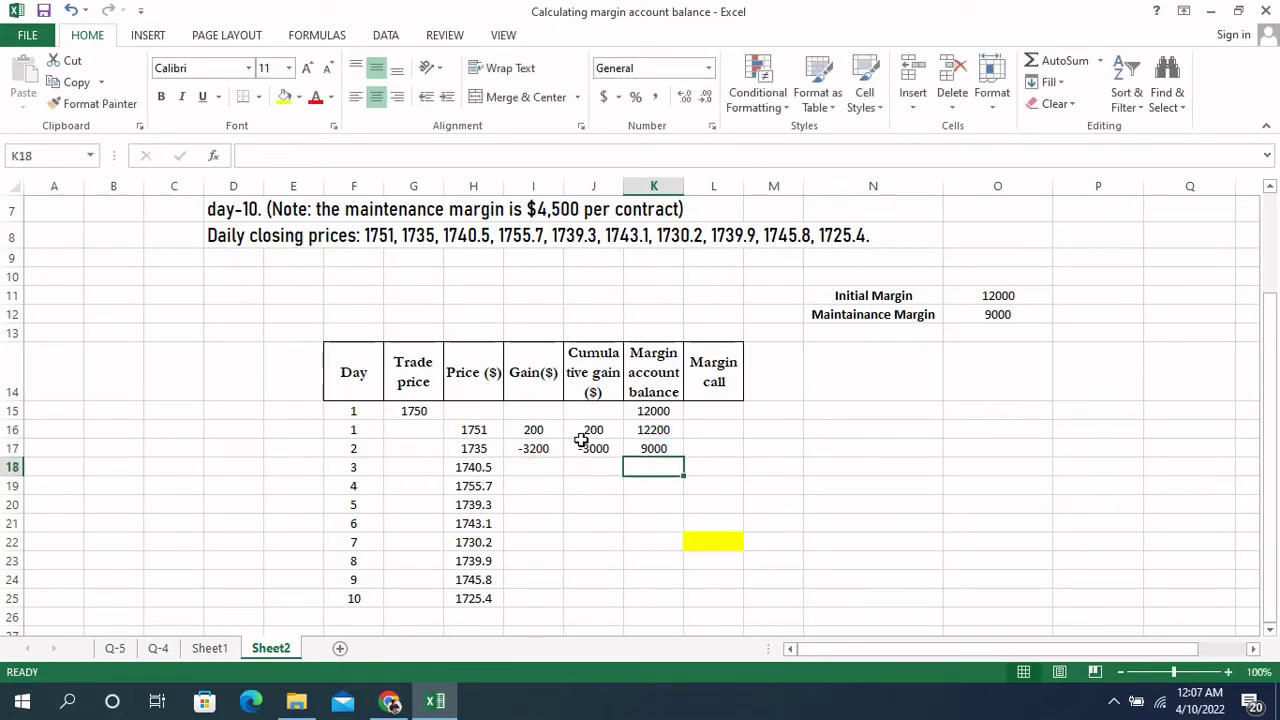
- Fill the day 2 gain, cumulative gain and margin account balance formulas in I17:K17 down to day 10 in row 25
click(533, 451)
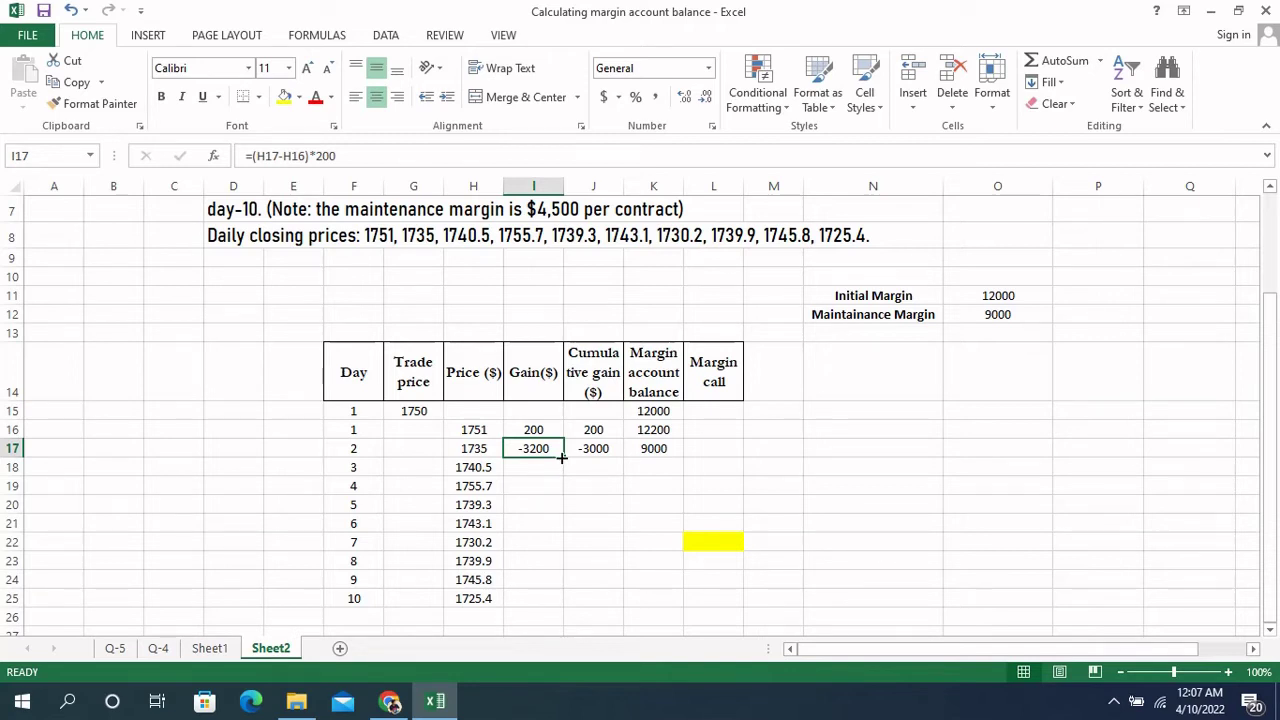
drag(562, 457, 564, 607)
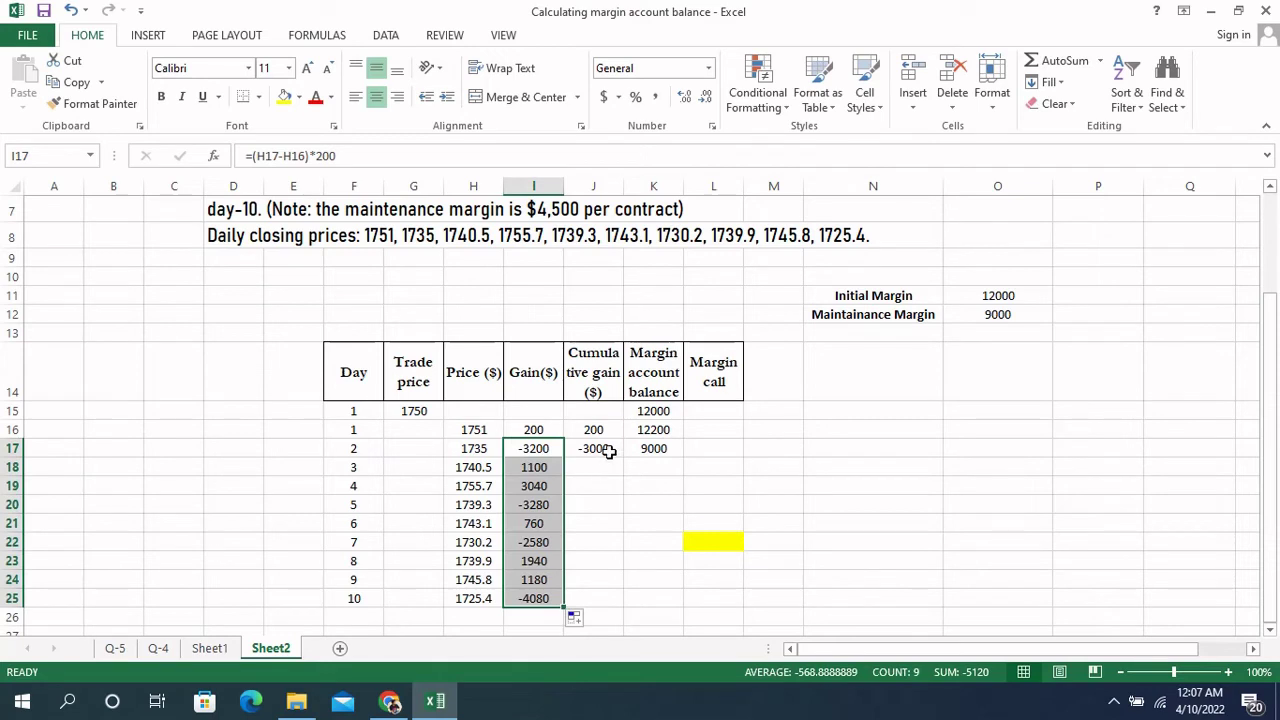
click(606, 450)
drag(616, 452, 615, 600)
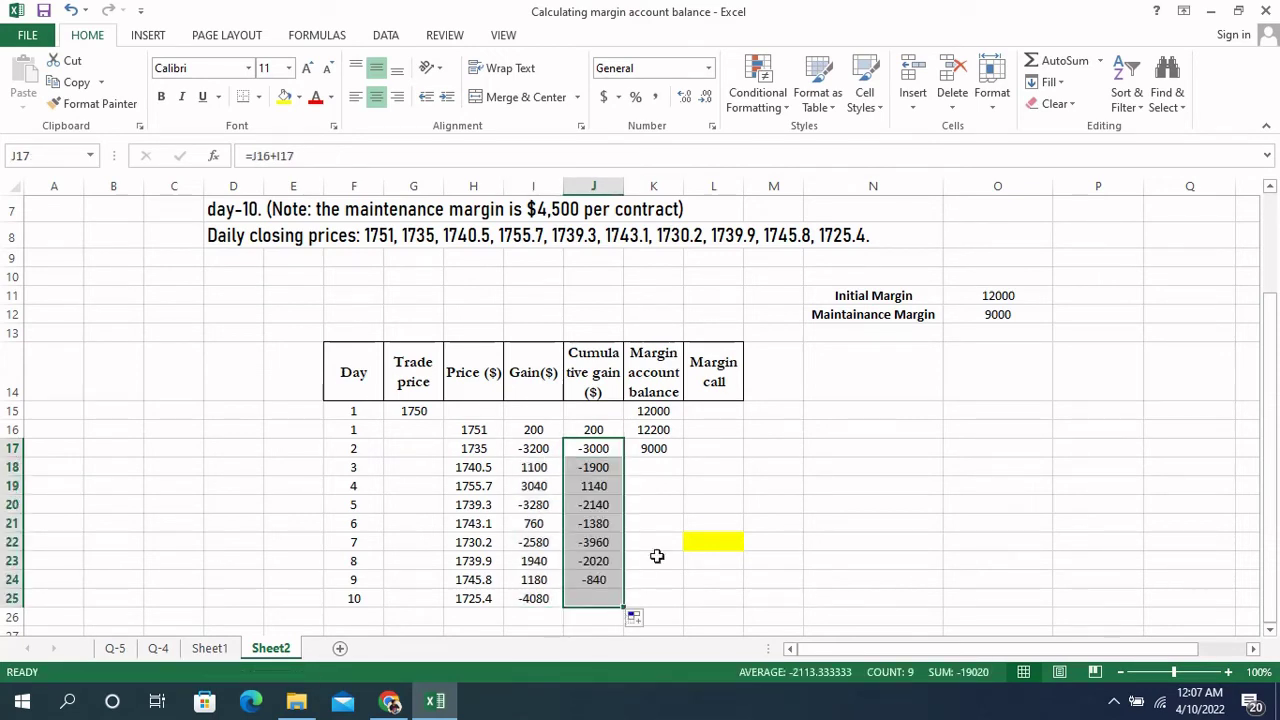
click(674, 452)
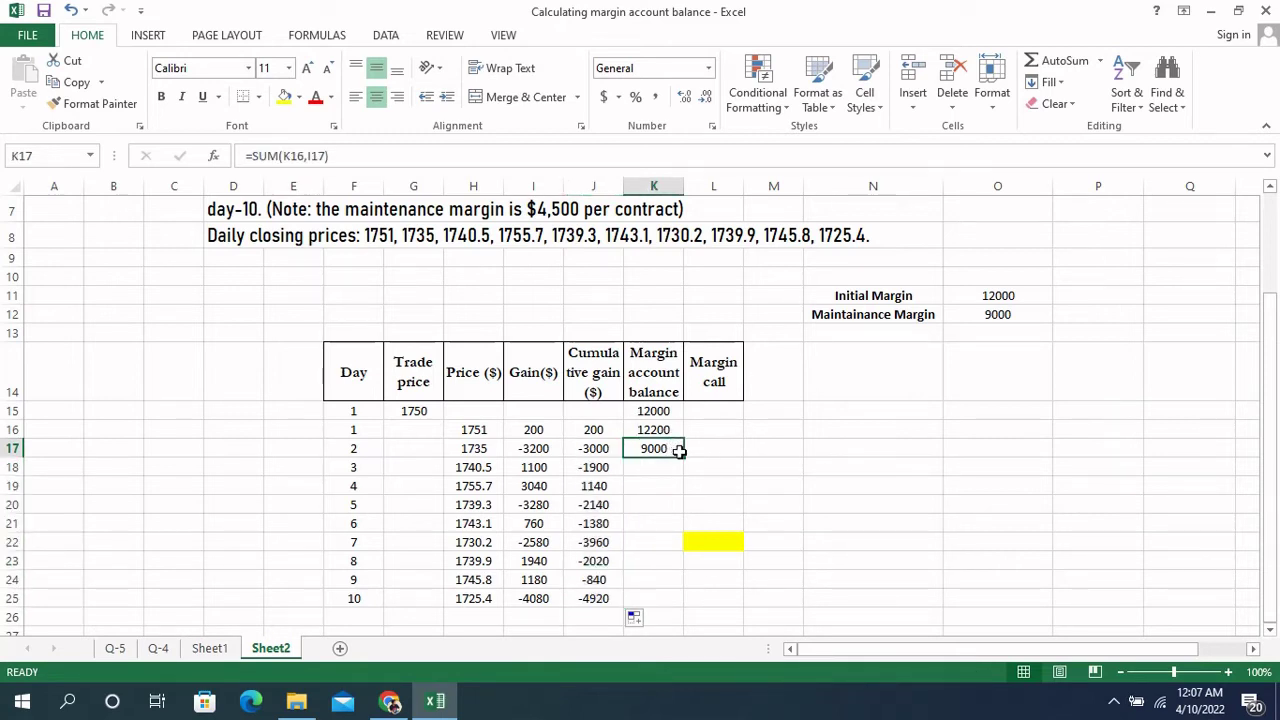
drag(683, 456, 680, 611)
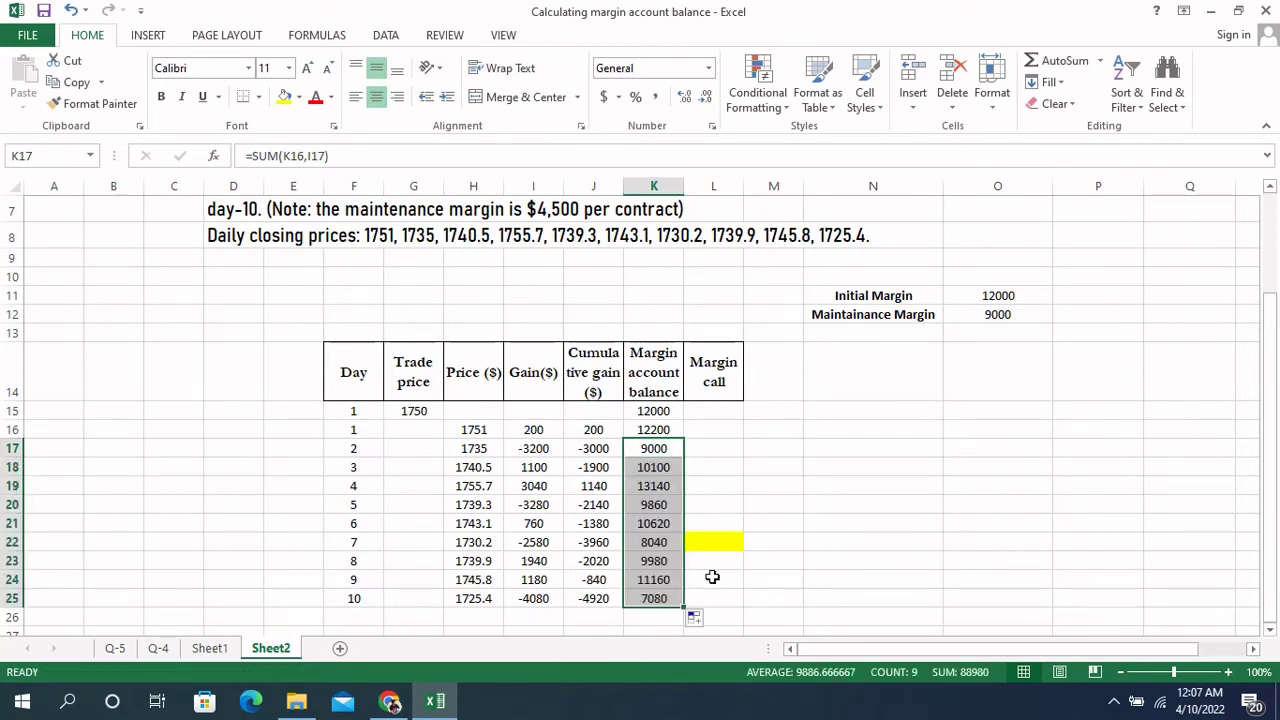
scroll(905, 523, up, 2)
scroll(905, 523, down, 2)
click(905, 523)
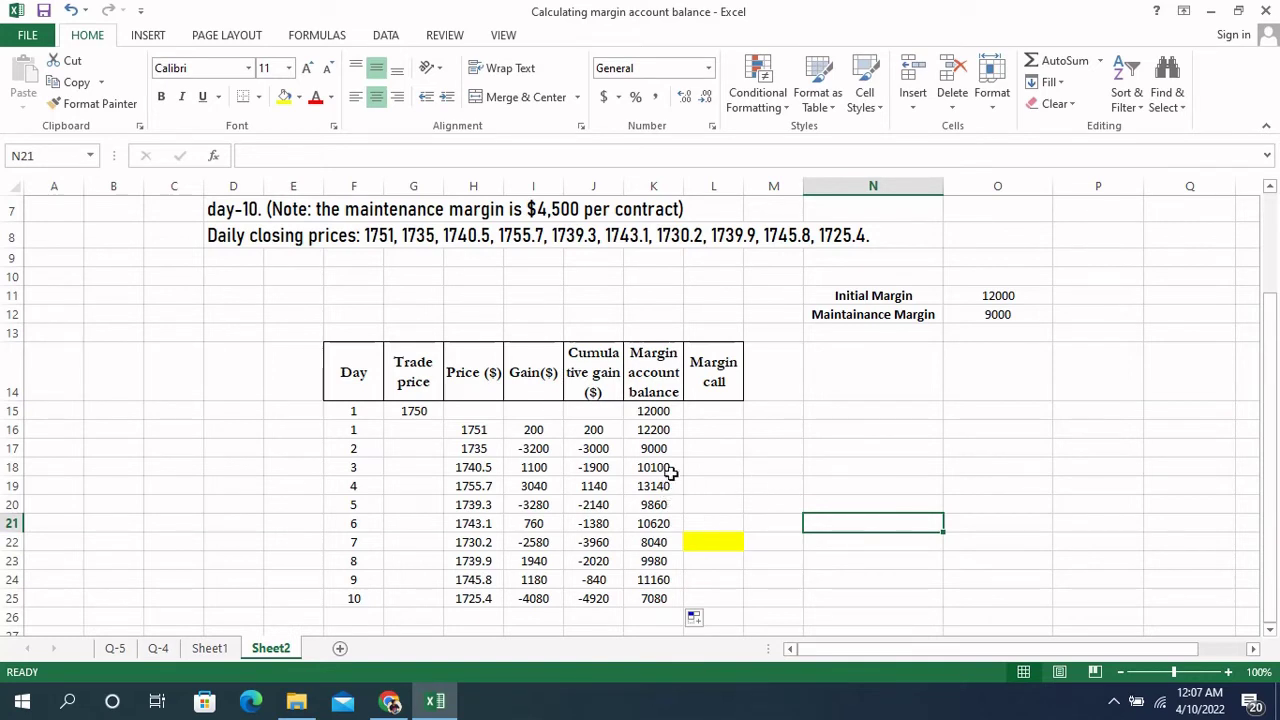
- Compare the day 7 balance in K22 with the maintenance margin in O12 and calculate the margin call in L22 with =K15-K22
click(660, 545)
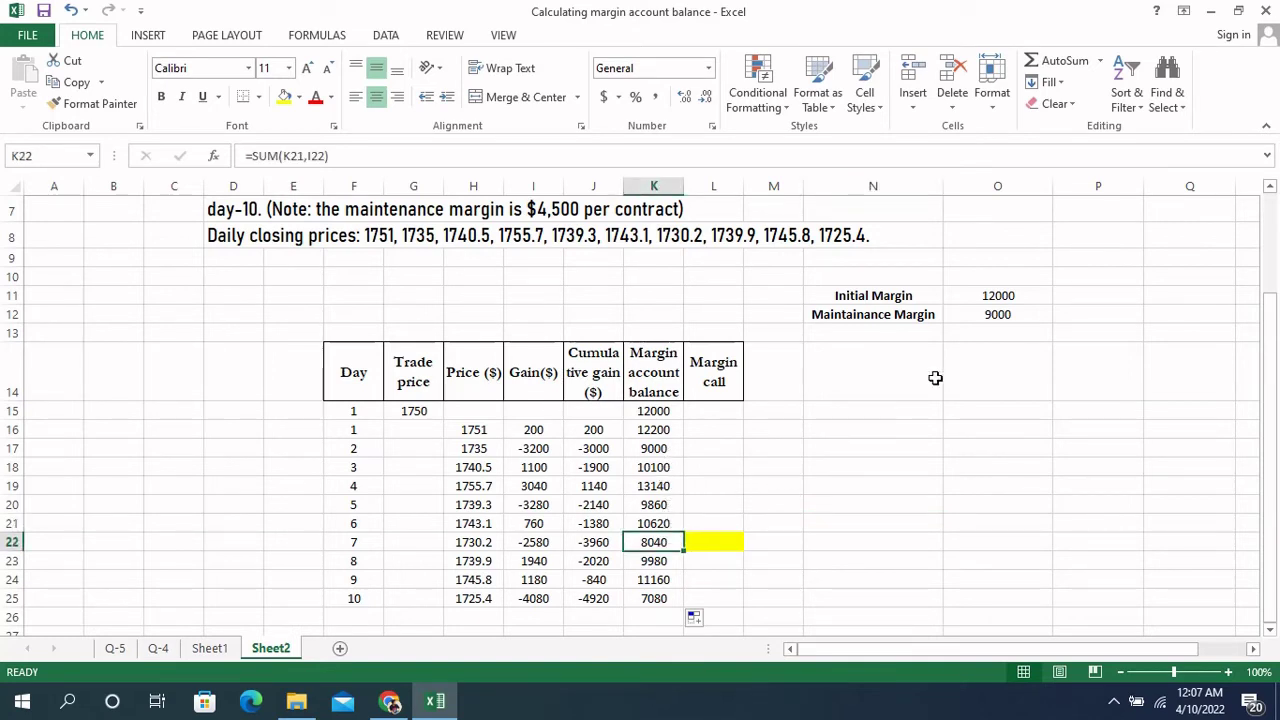
click(1003, 317)
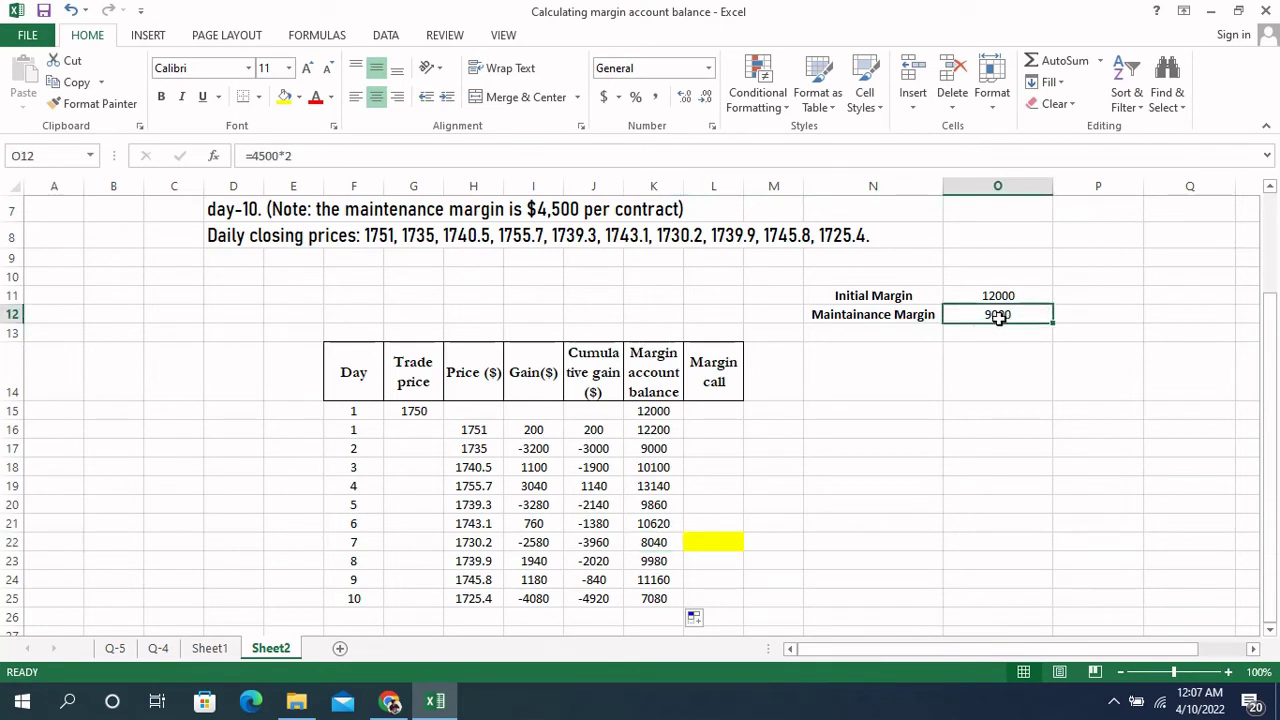
click(655, 545)
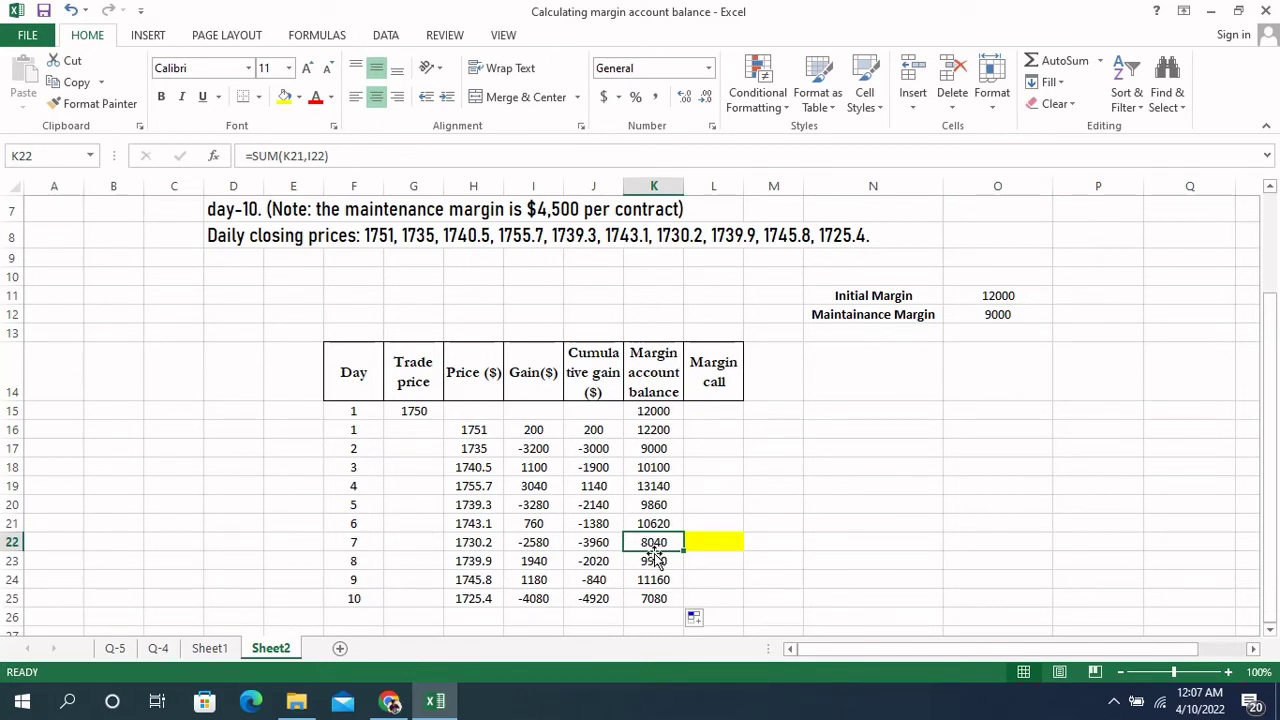
click(709, 544)
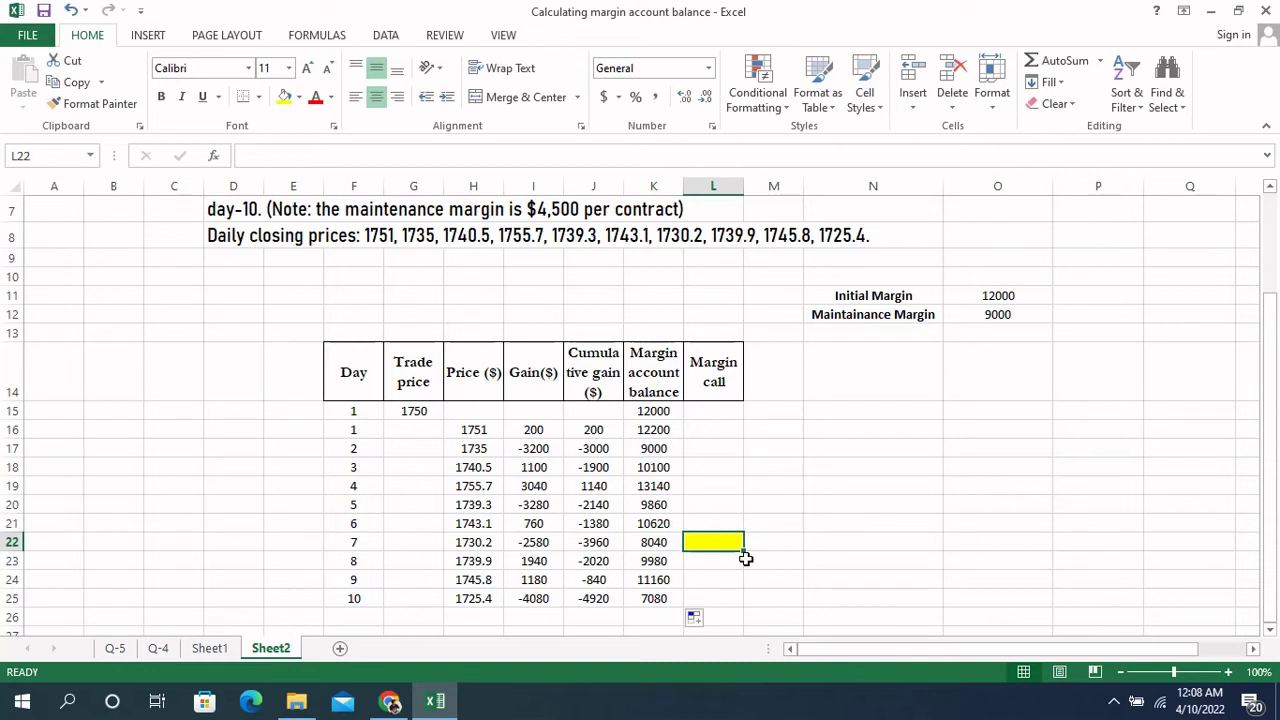
text(=)
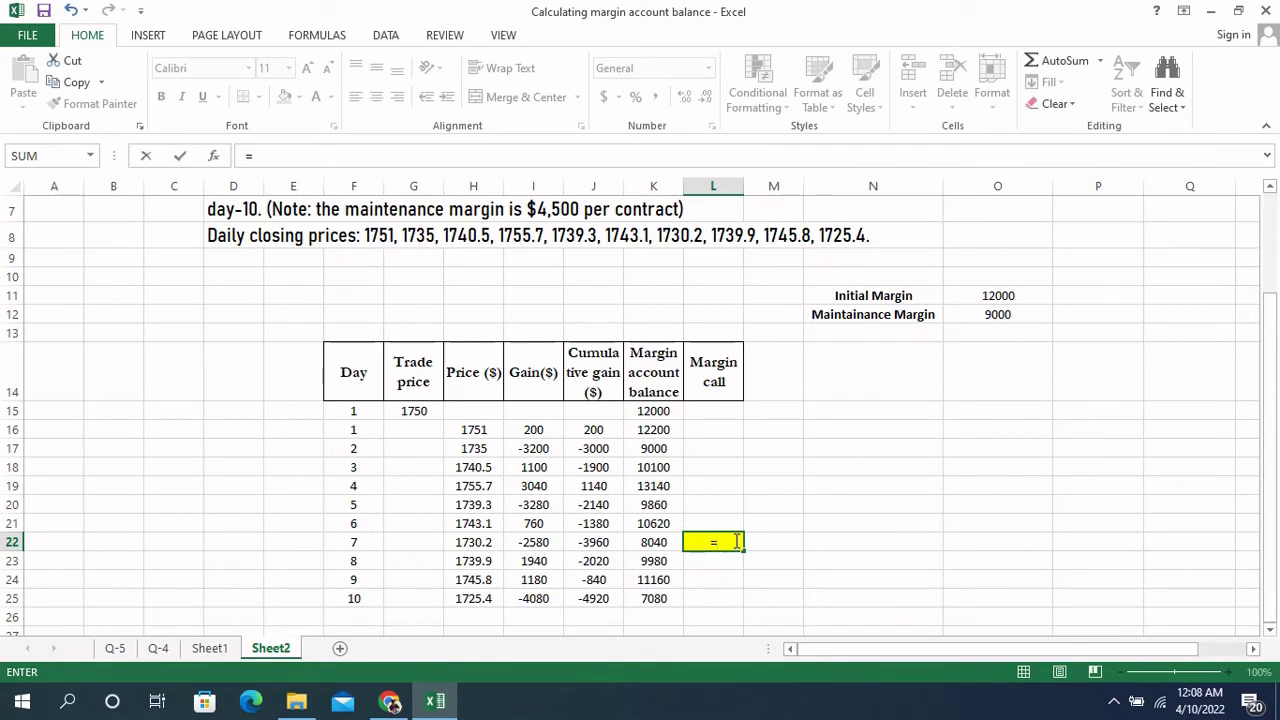
click(665, 411)
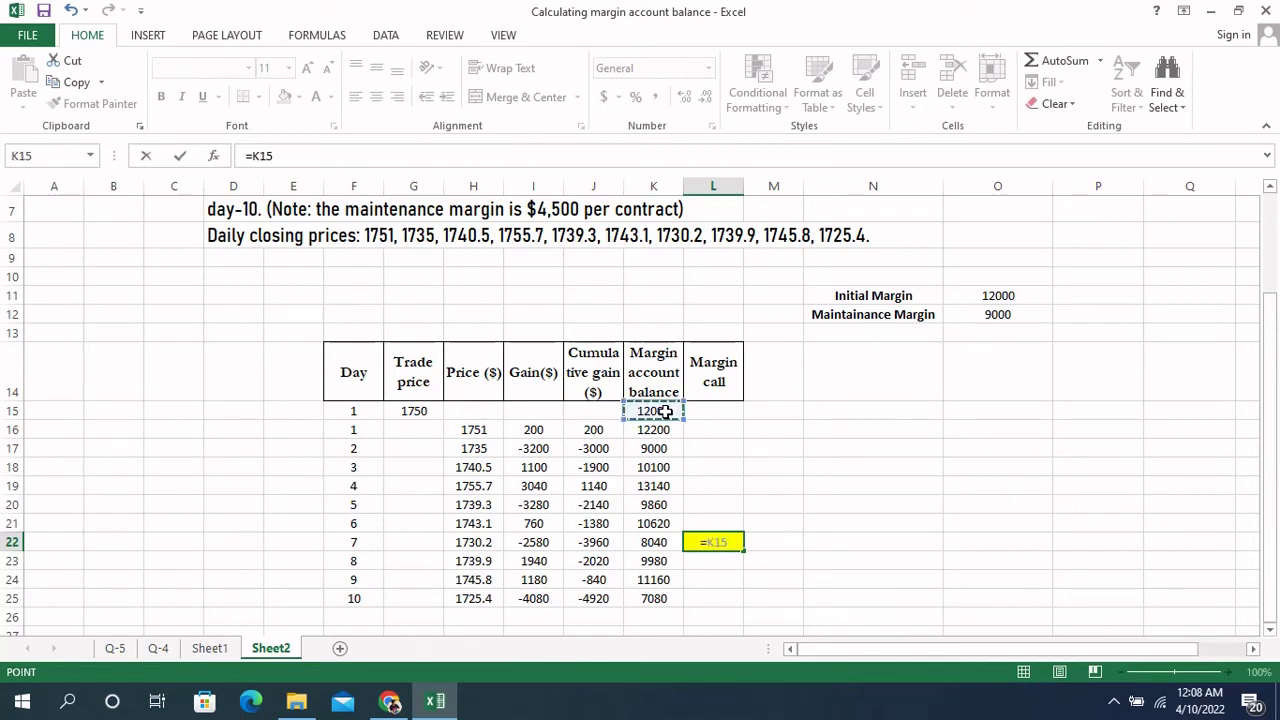
text(-)
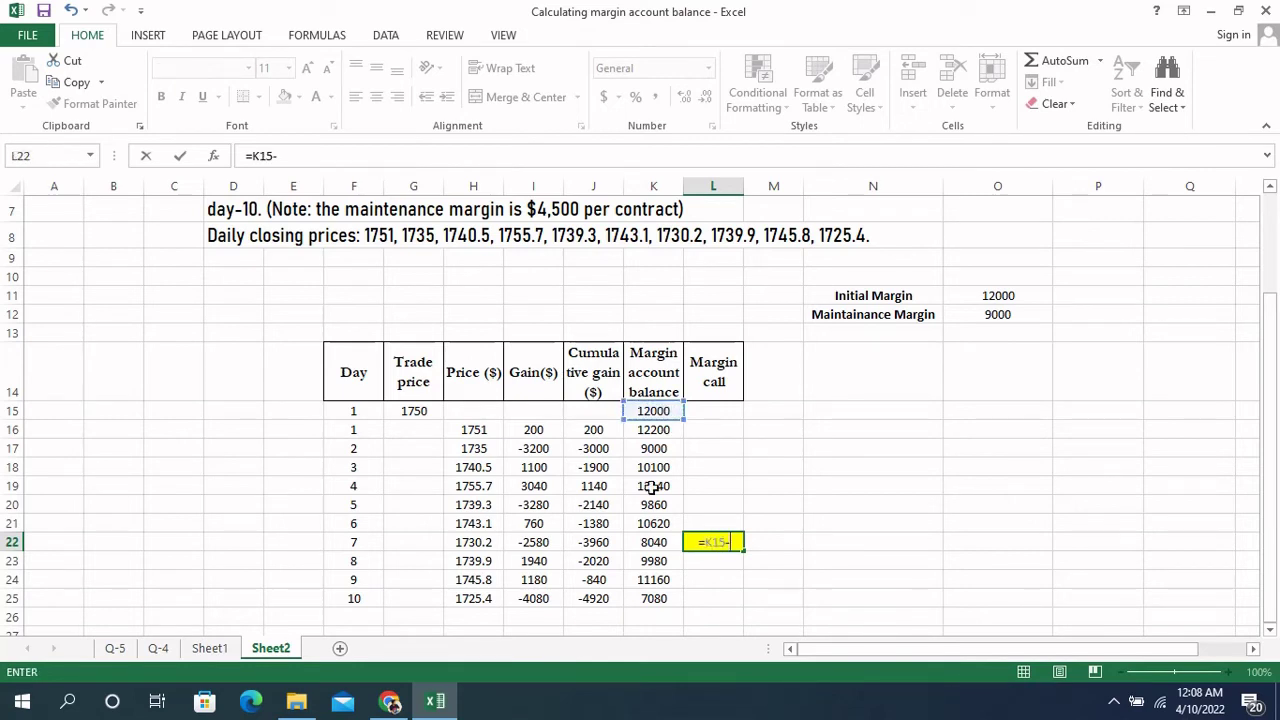
click(667, 541)
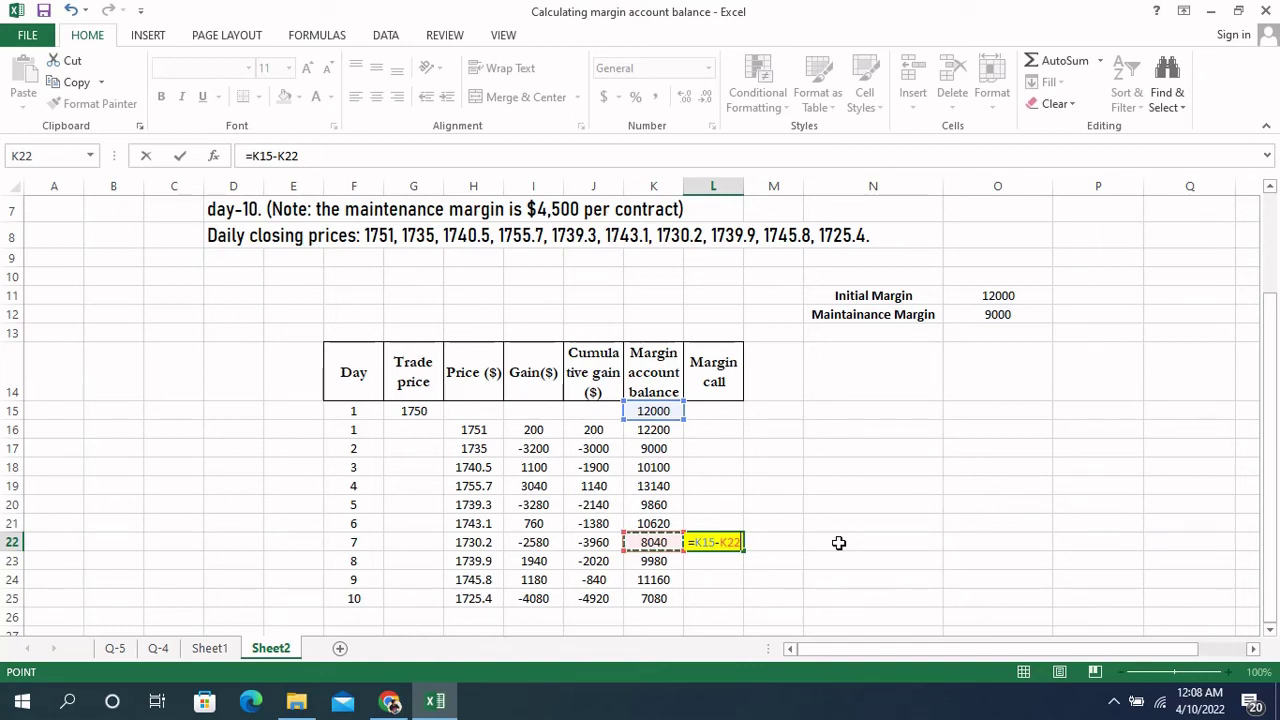
key(Return)
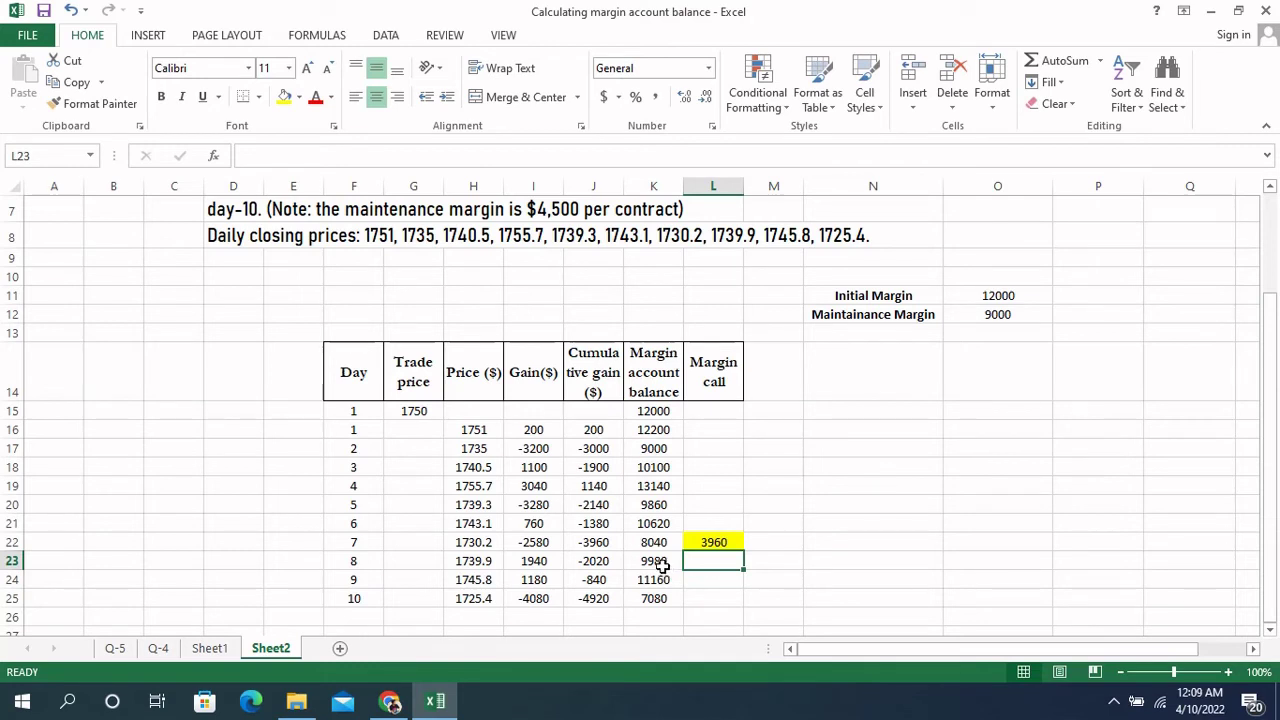
click(690, 542)
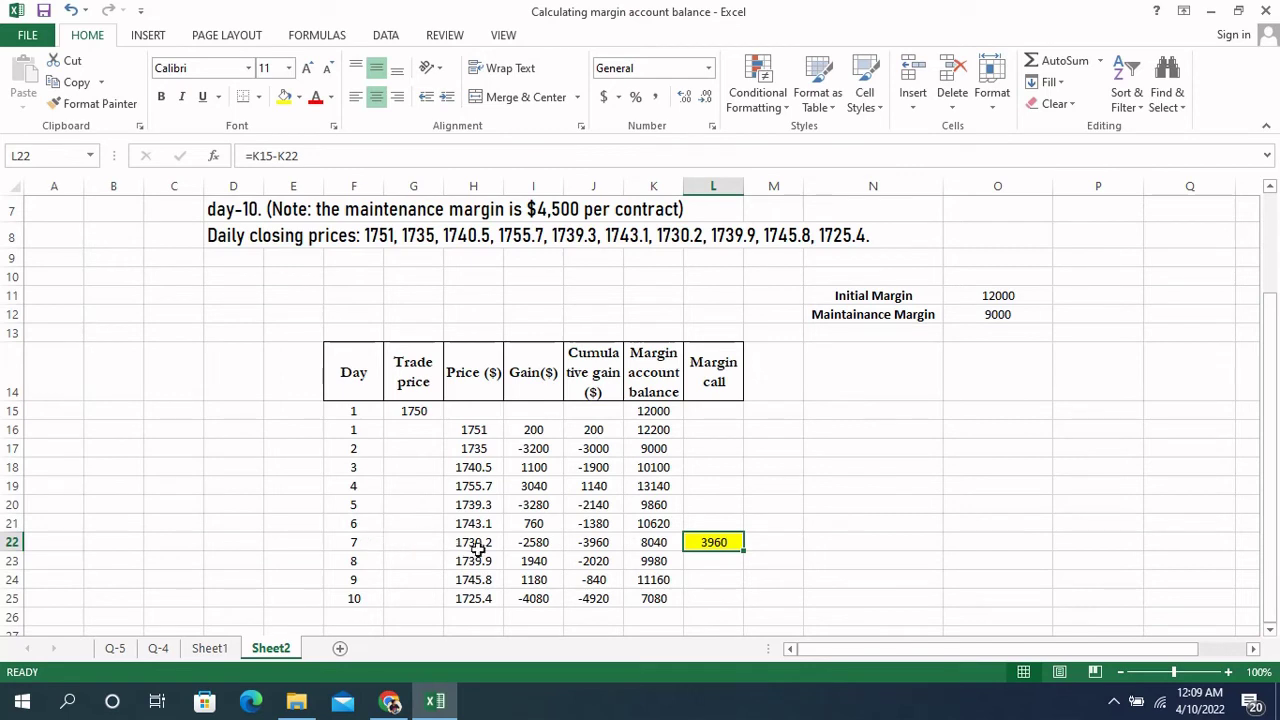
- Add the day 7 margin call to the day 8 margin account balance in K23, making the formula =SUM(K22,I23)+L22
click(660, 563)
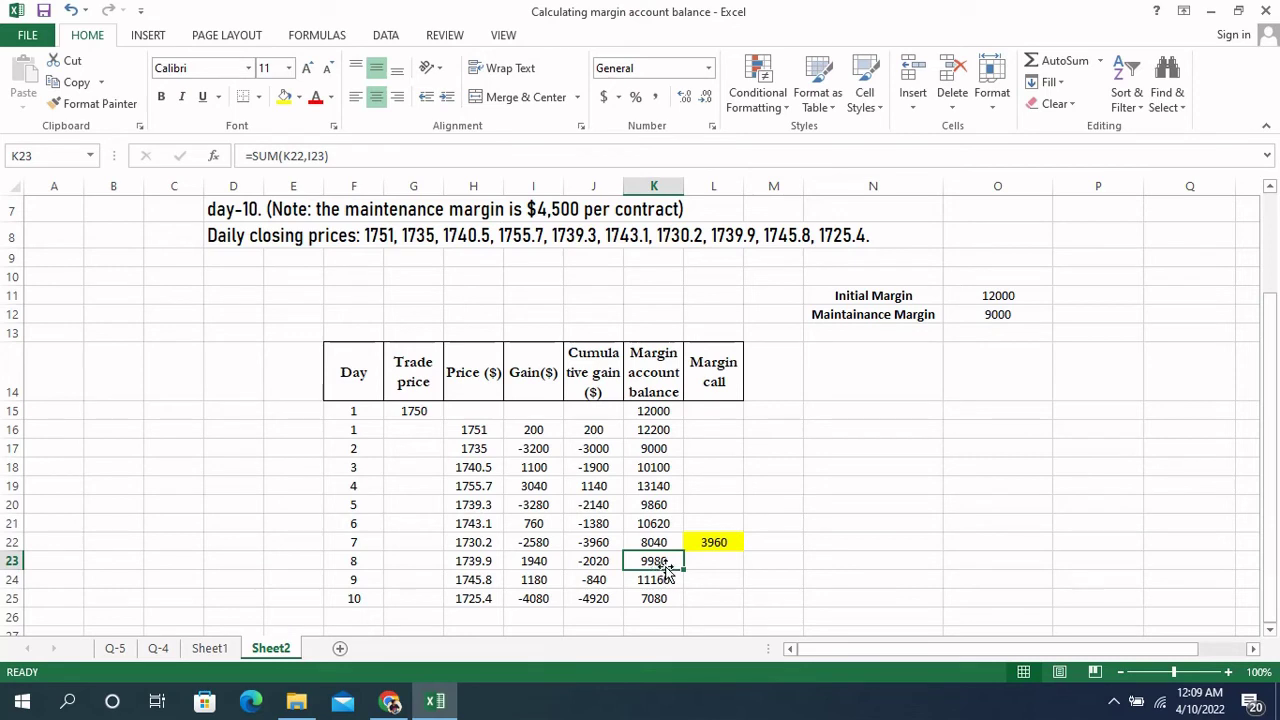
double_click(665, 561)
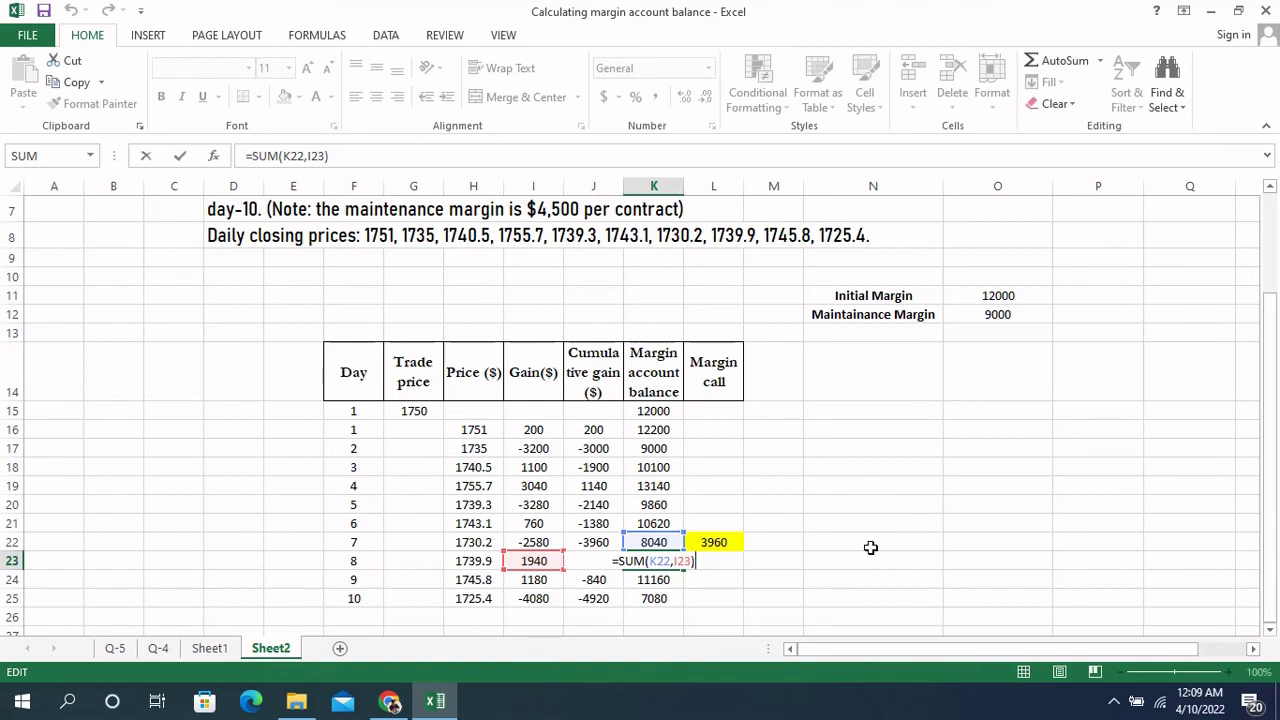
text(+)
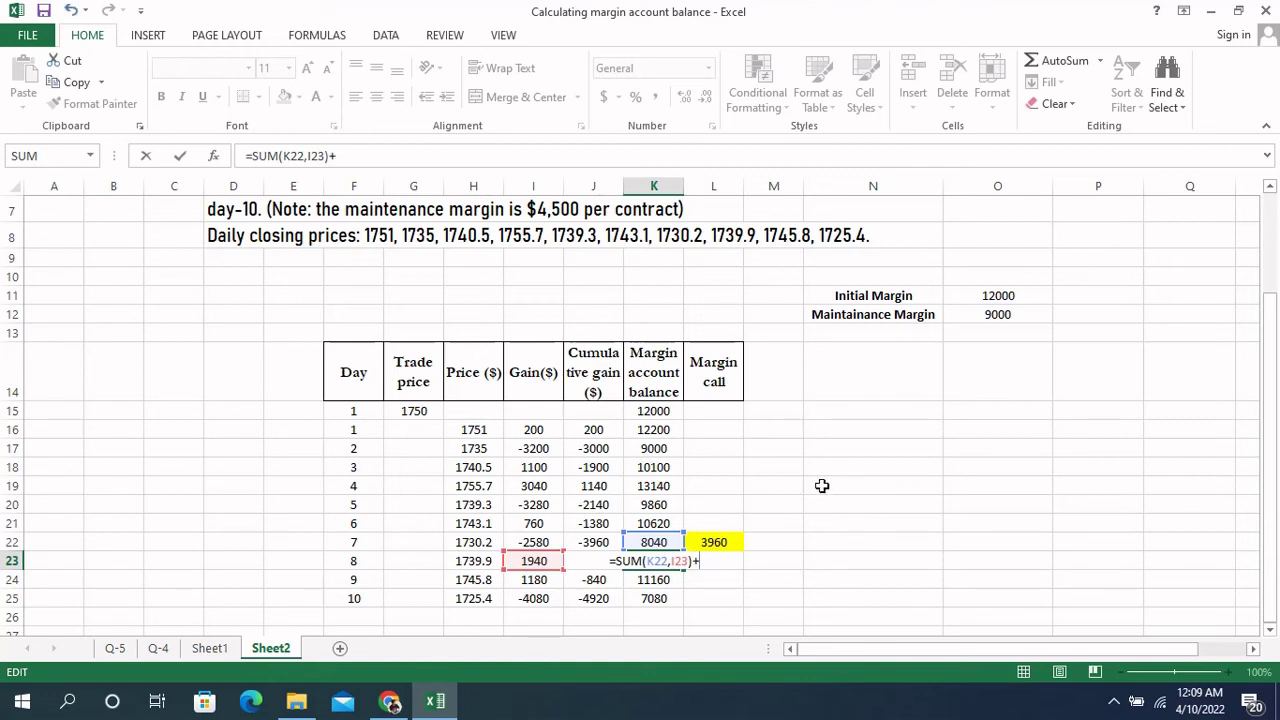
click(731, 542)
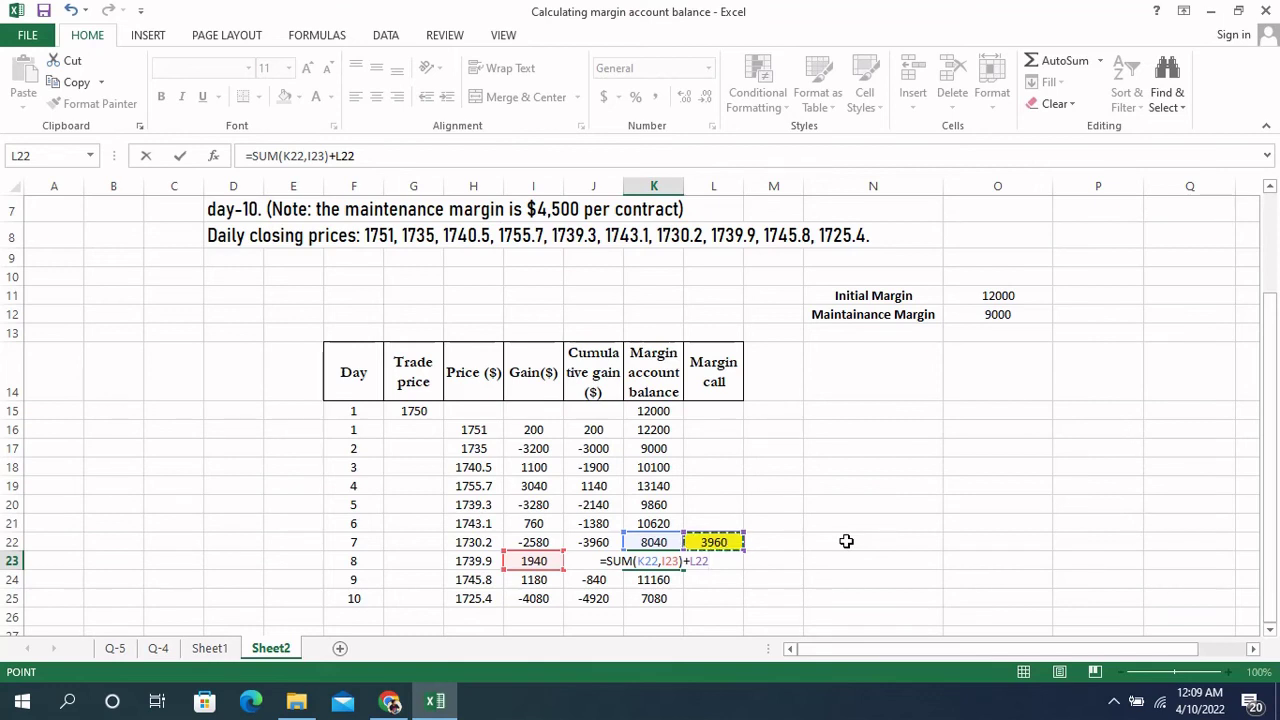
key(Return)
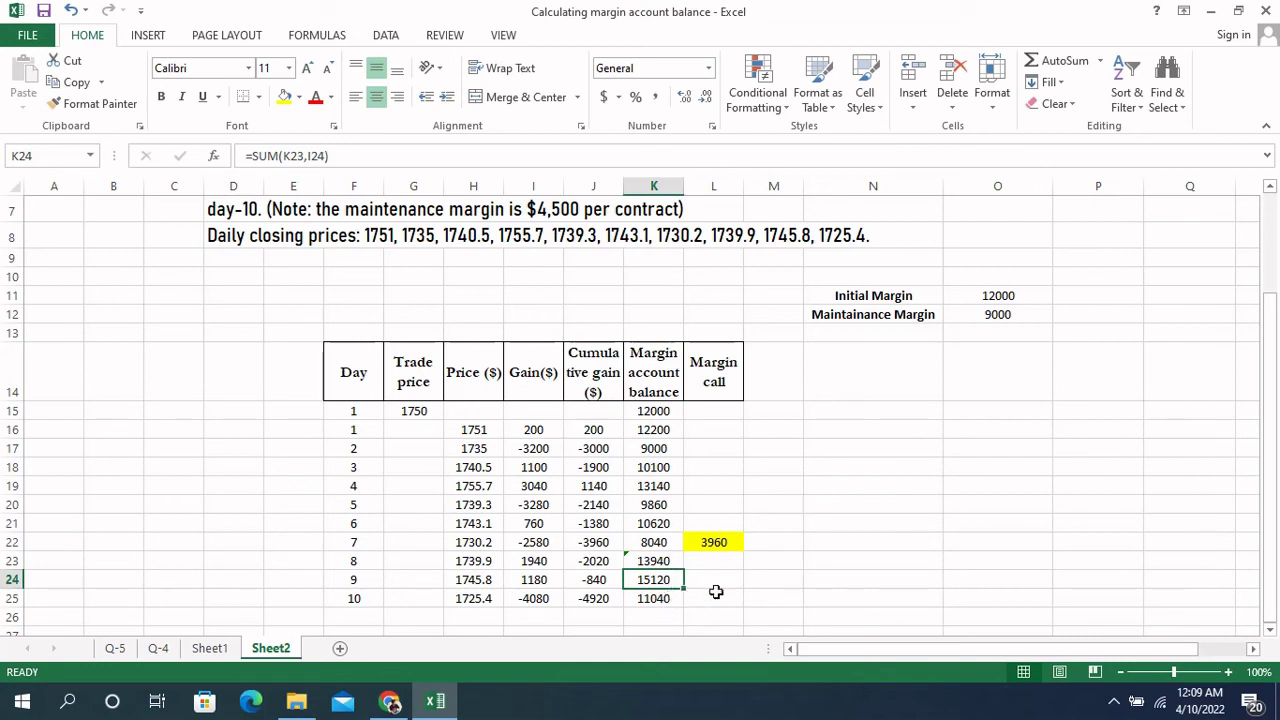
- Examine the day 7 margin call in L22 and how the day 8 balance formula in K23 refers to it
click(733, 582)
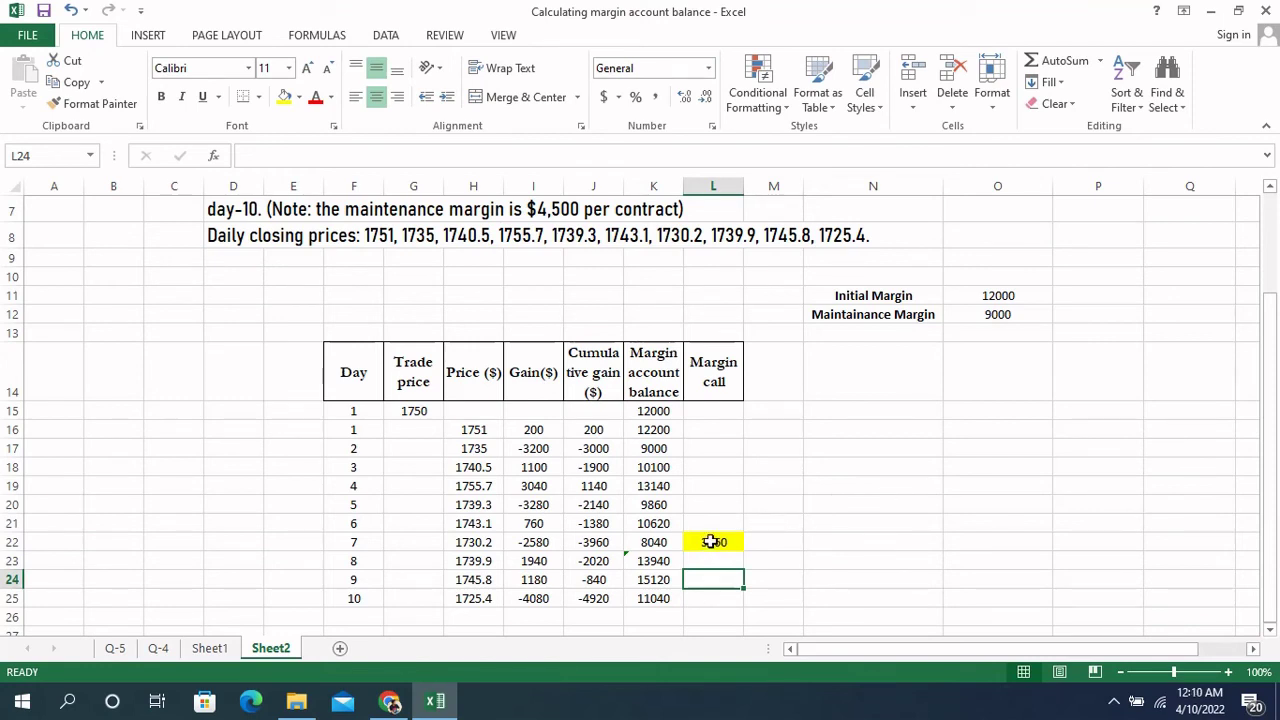
click(710, 541)
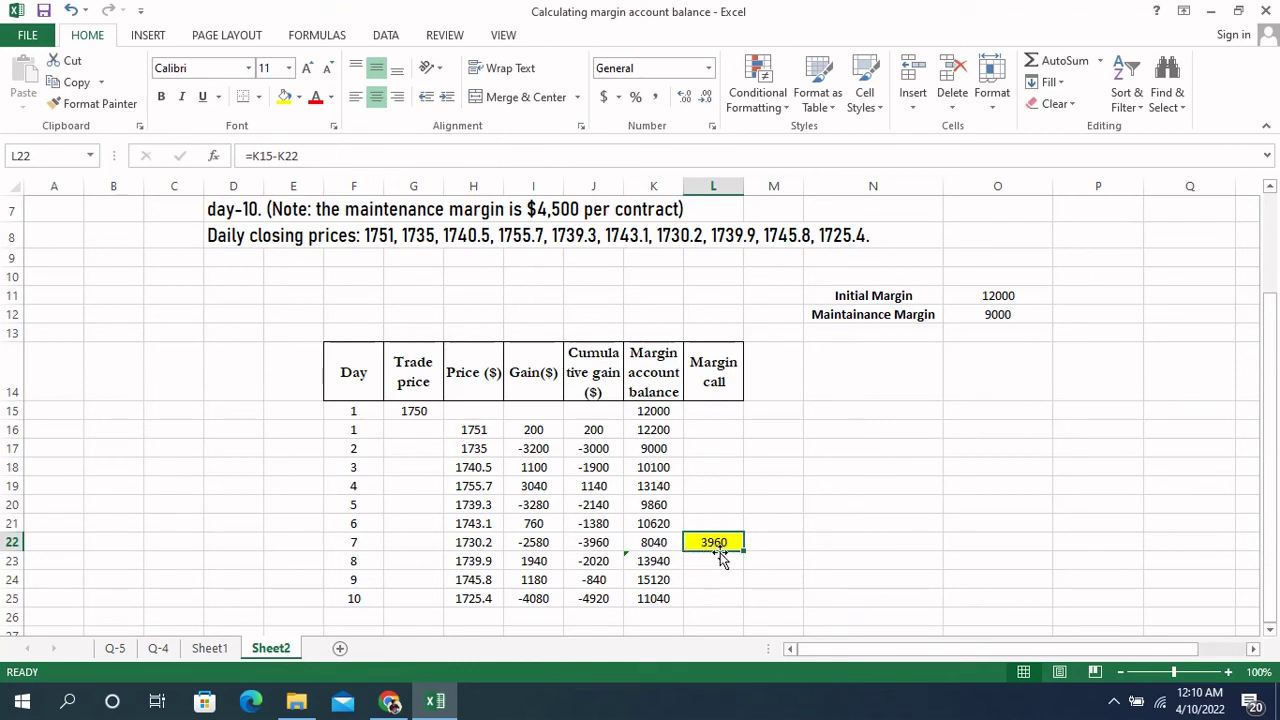
click(656, 566)
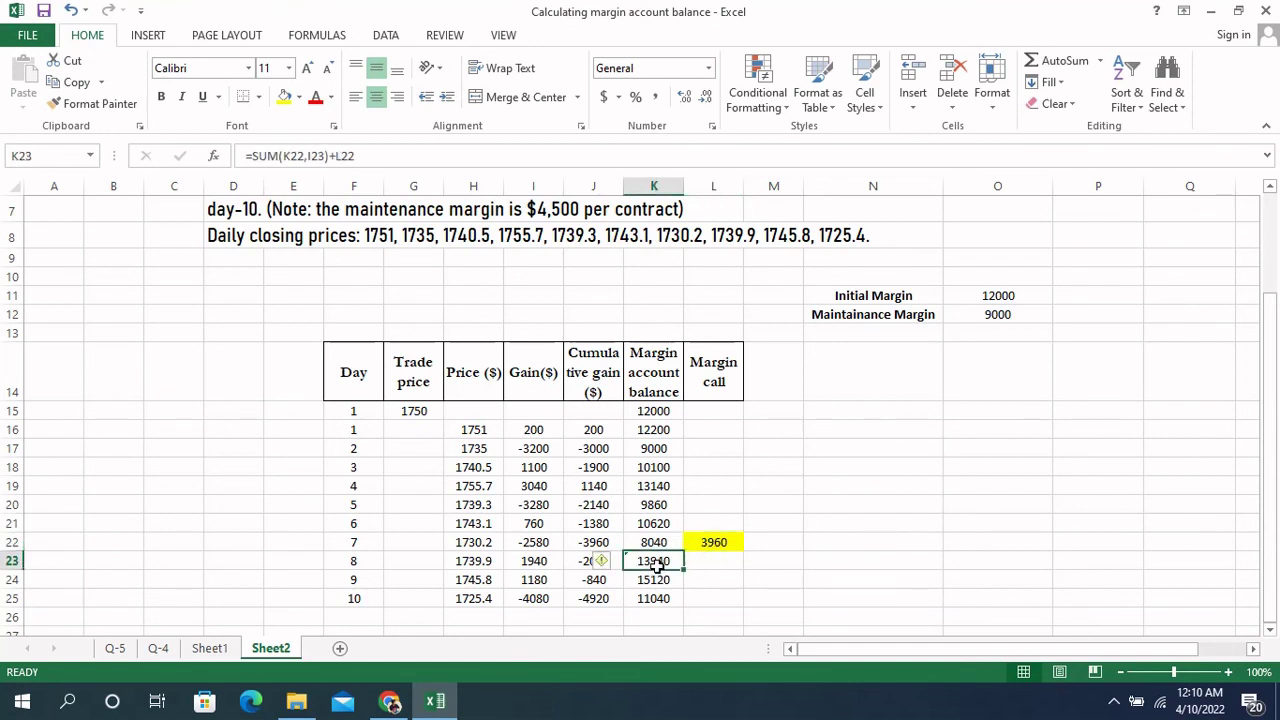
double_click(657, 563)
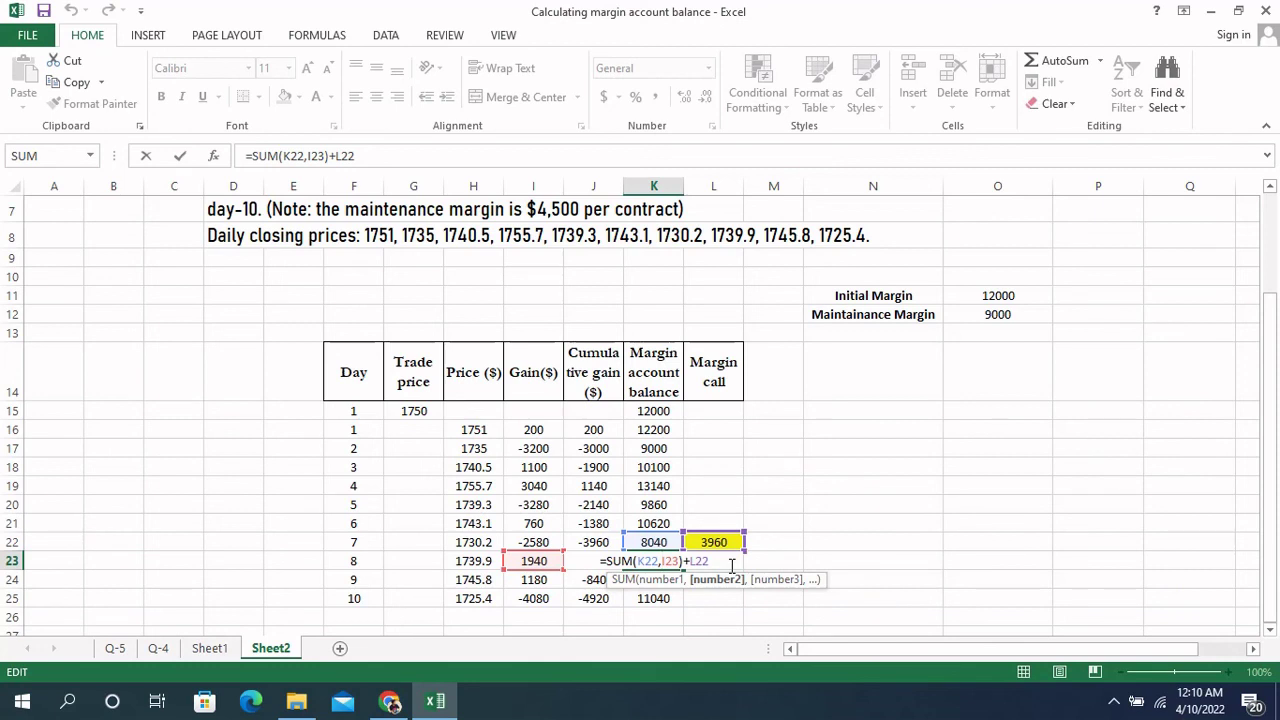
key(Return)
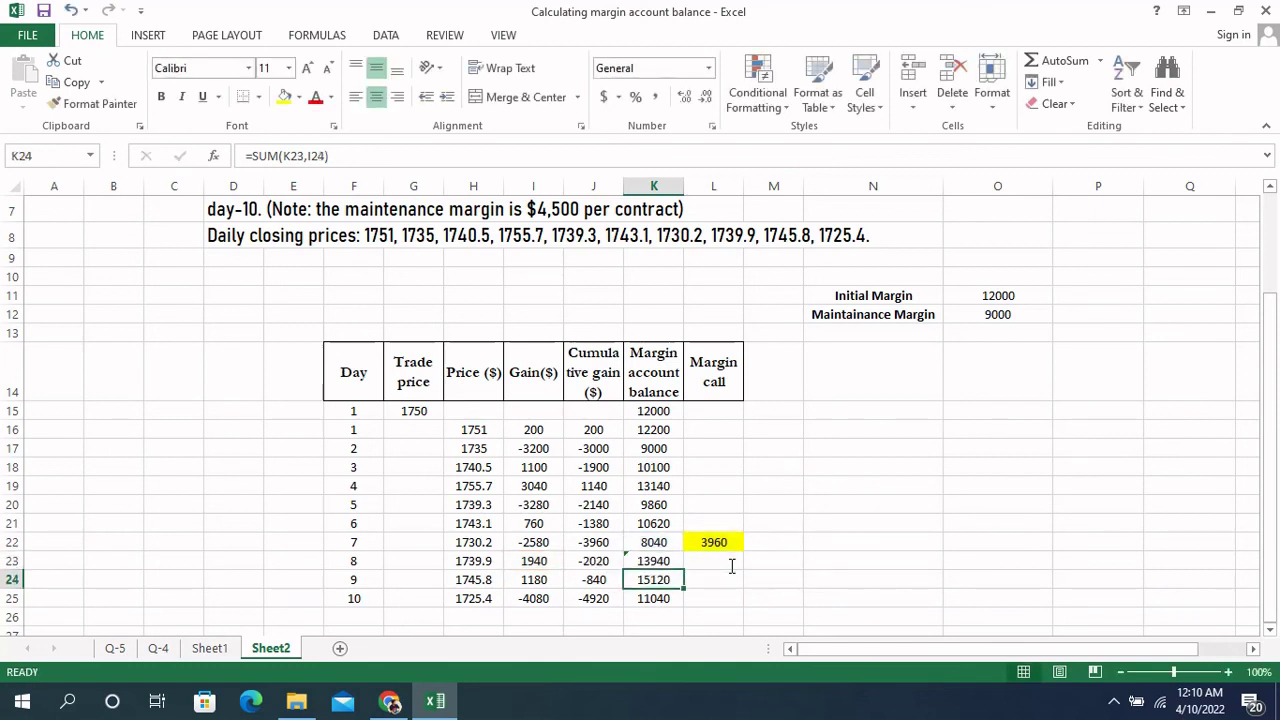
double_click(661, 561)
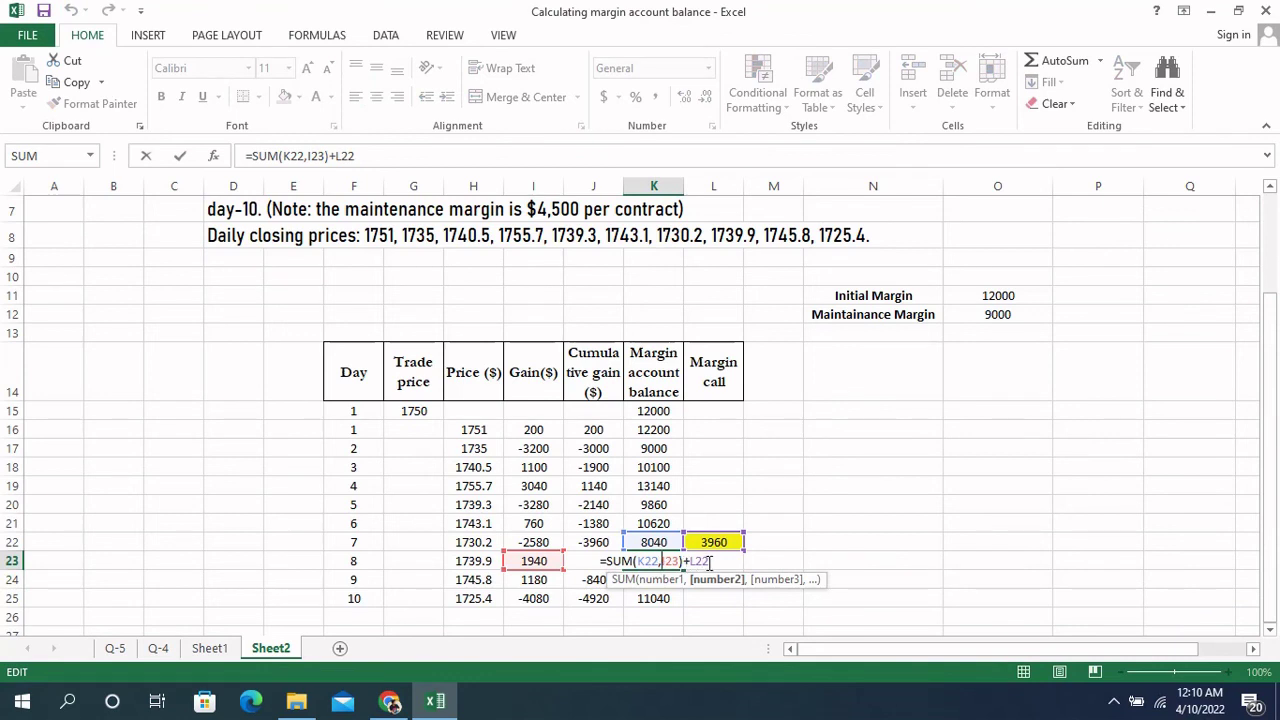
click(697, 561)
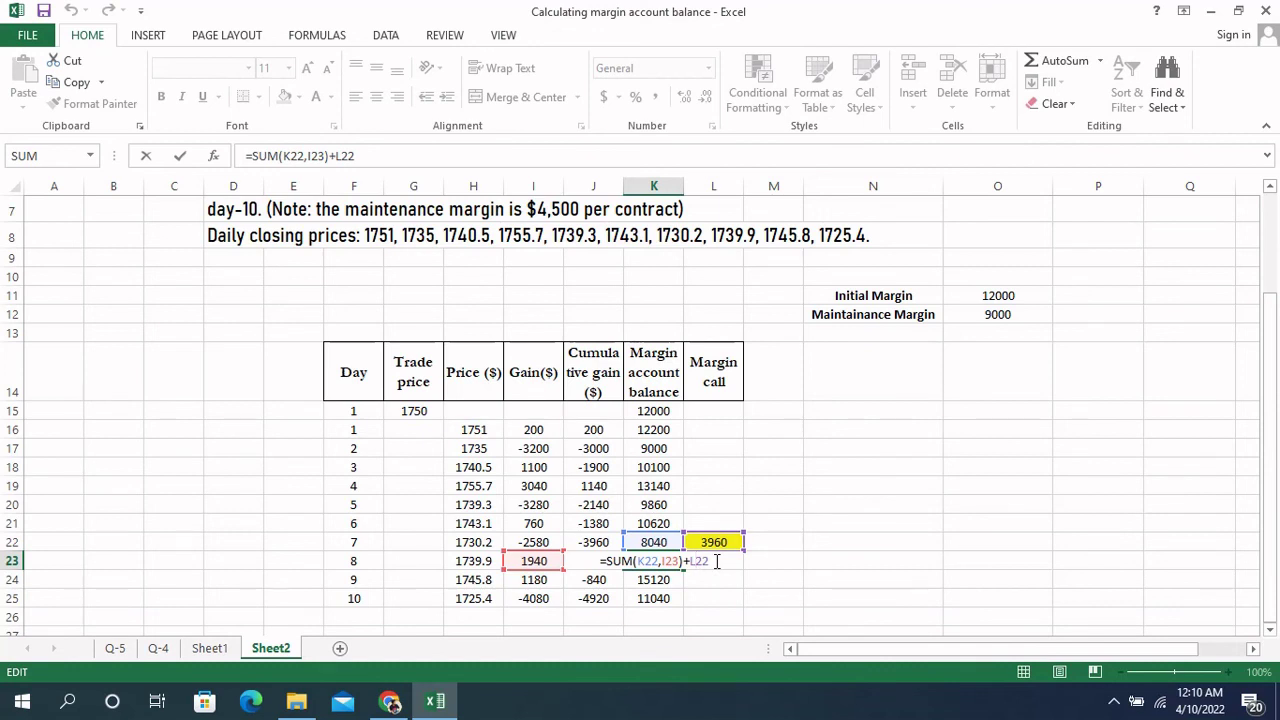
key(Return)
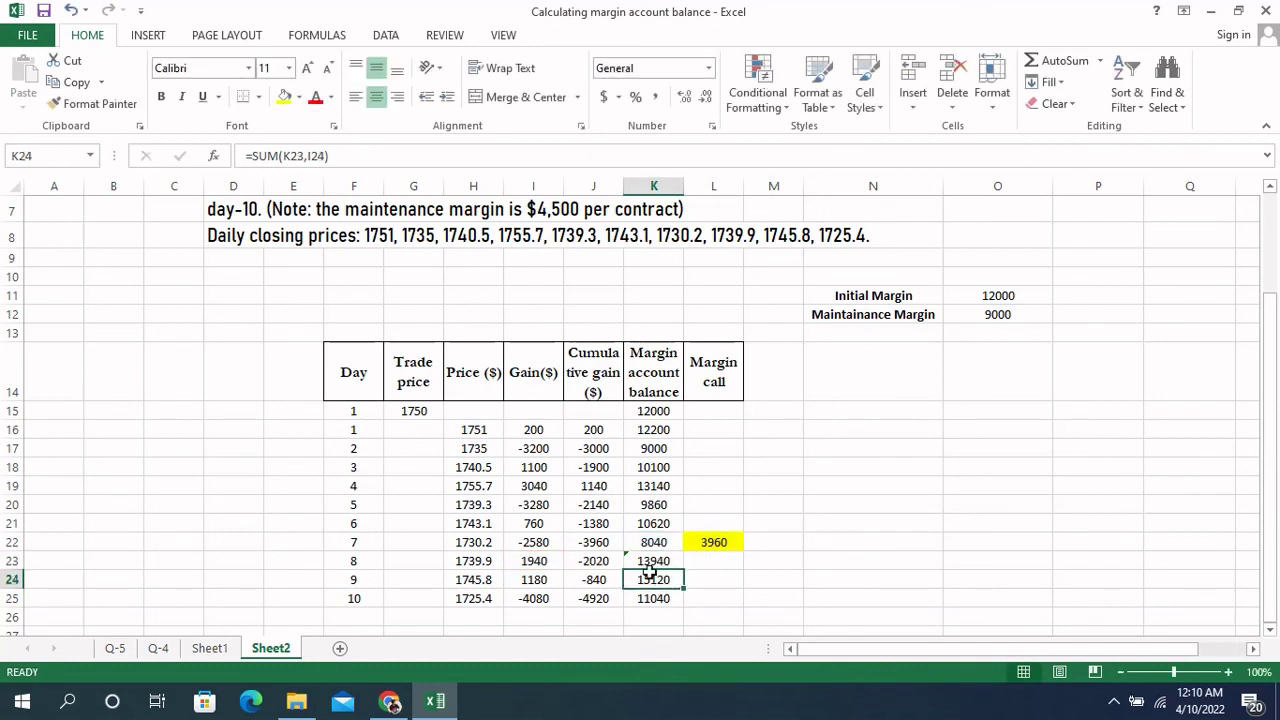
drag(650, 572, 655, 597)
click(692, 399)
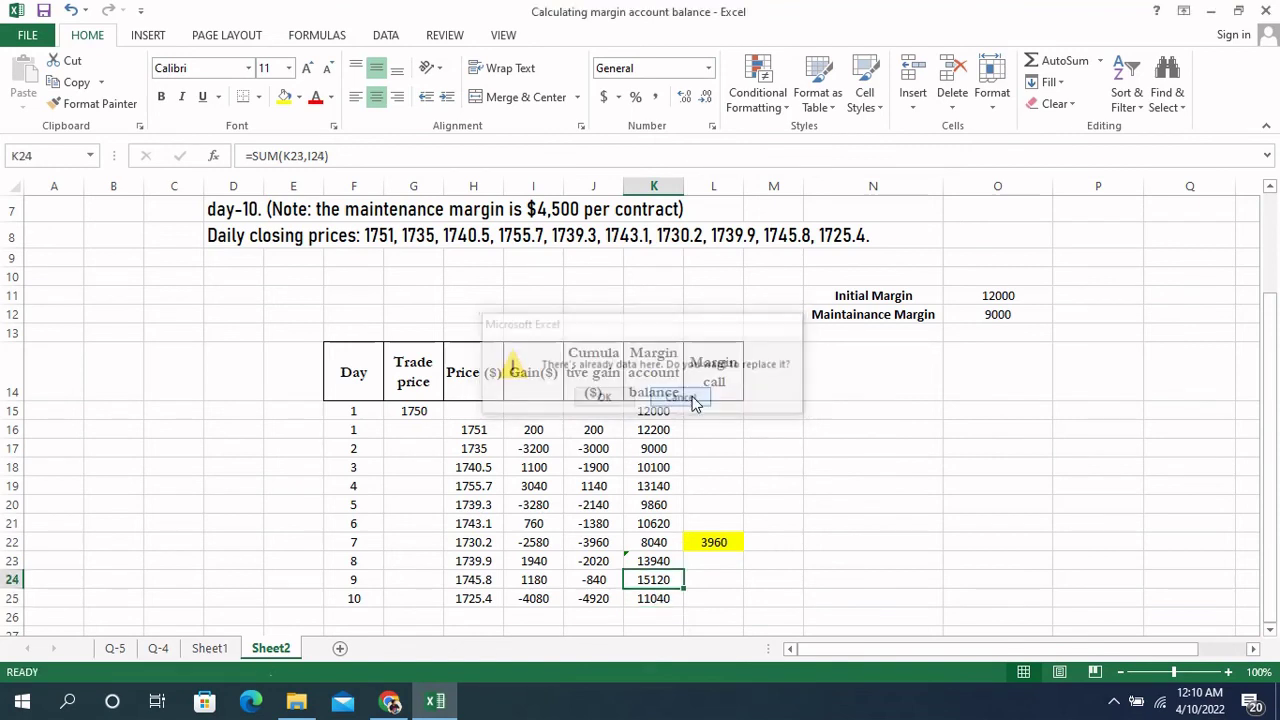
click(733, 580)
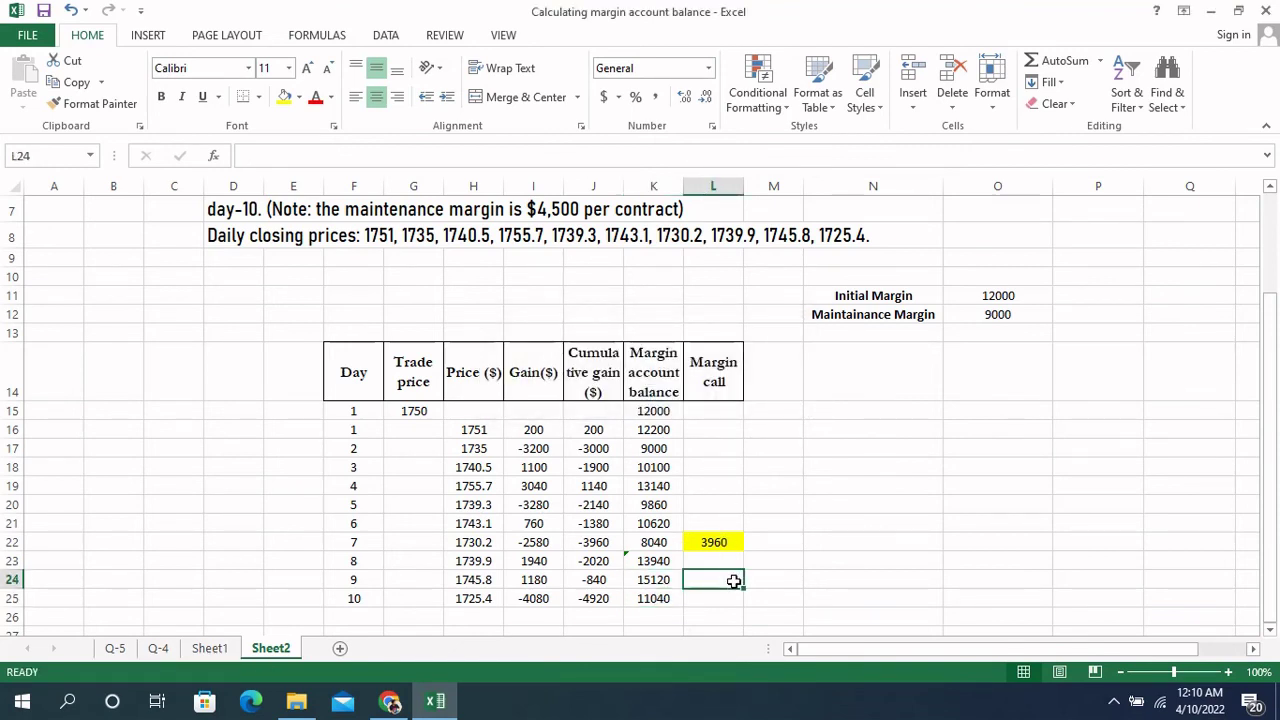